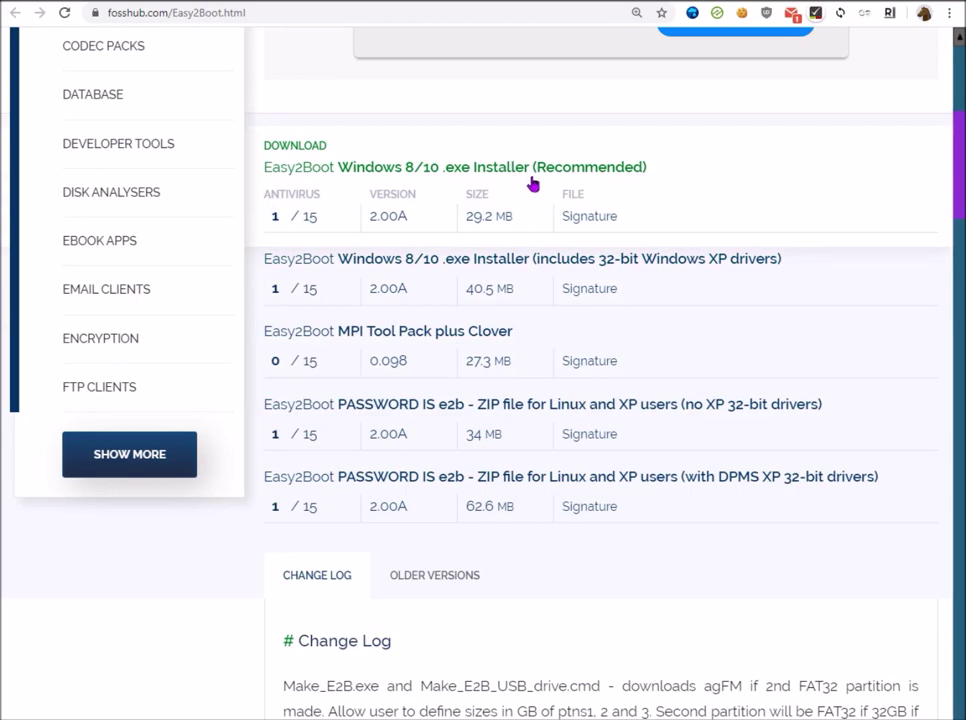
- Download the recommended Easy2Boot Windows 8/10 .exe installer and extract it to the Easy2Boot_v2.00 folder on the desktop
click(427, 167)
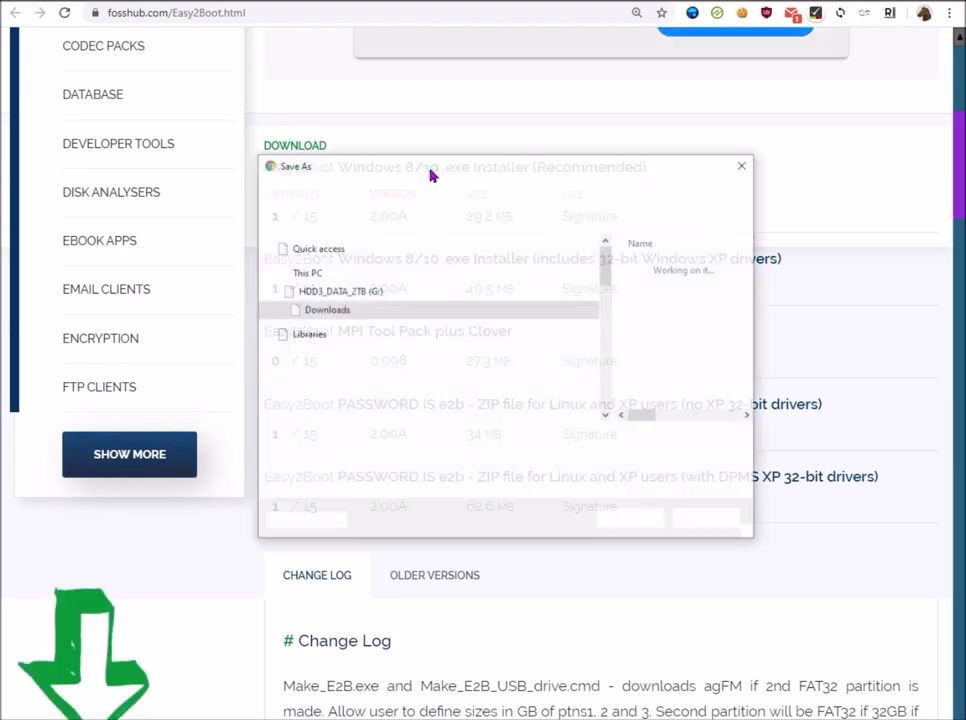
click(612, 521)
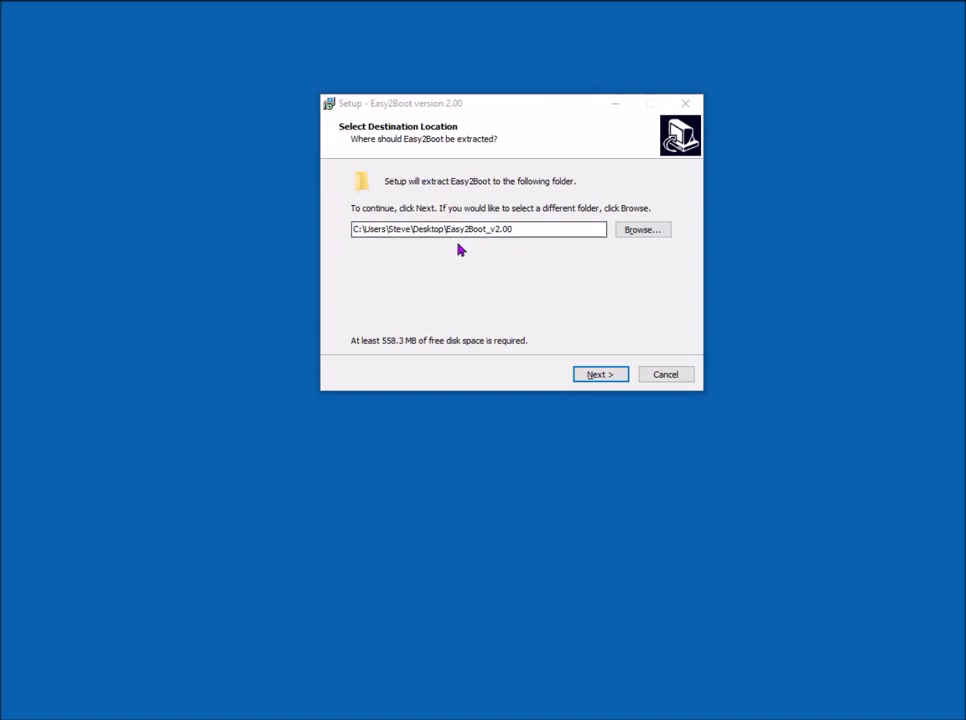
click(609, 378)
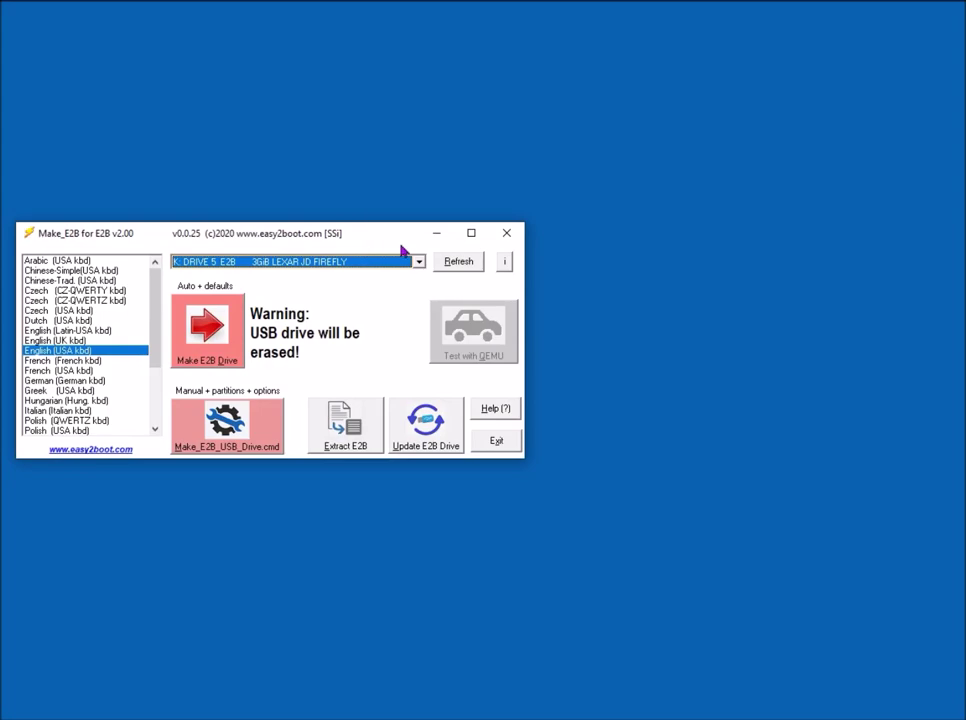
- Reposition the Make_E2B window and the Easy2Boot_v2.00 desktop folder, and open that folder in a window tall enough to list its files
drag(369, 239, 605, 253)
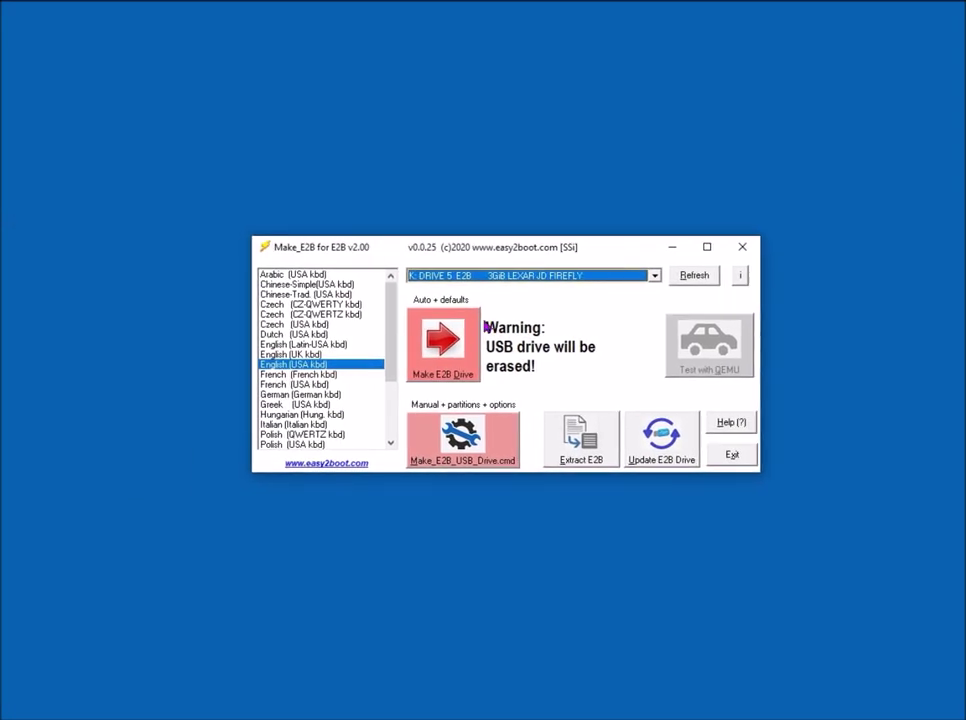
drag(5, 258, 140, 262)
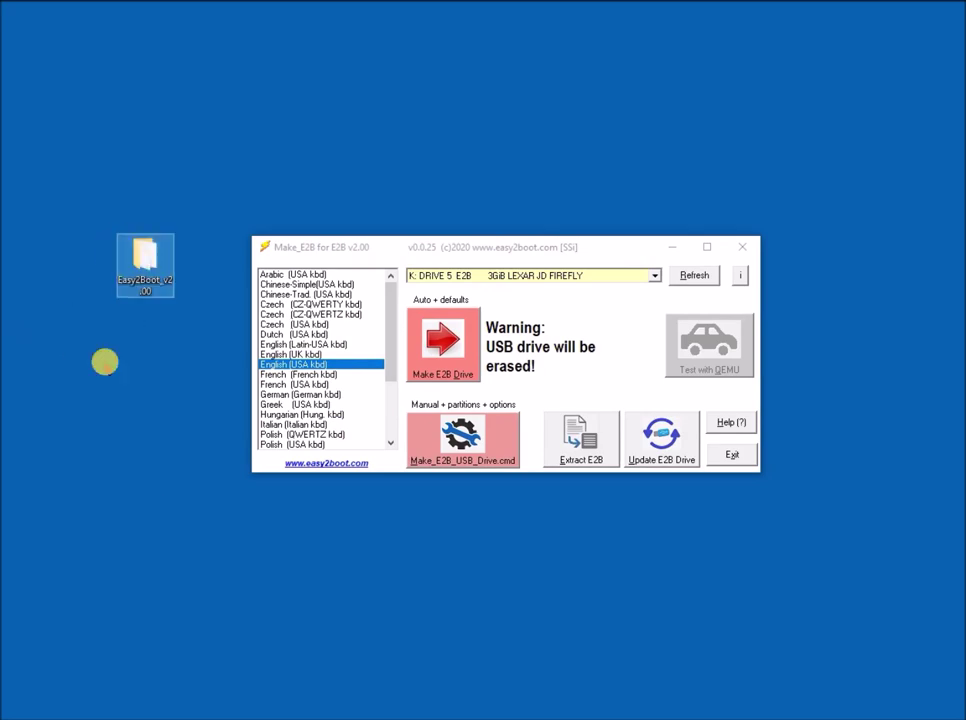
click(146, 262)
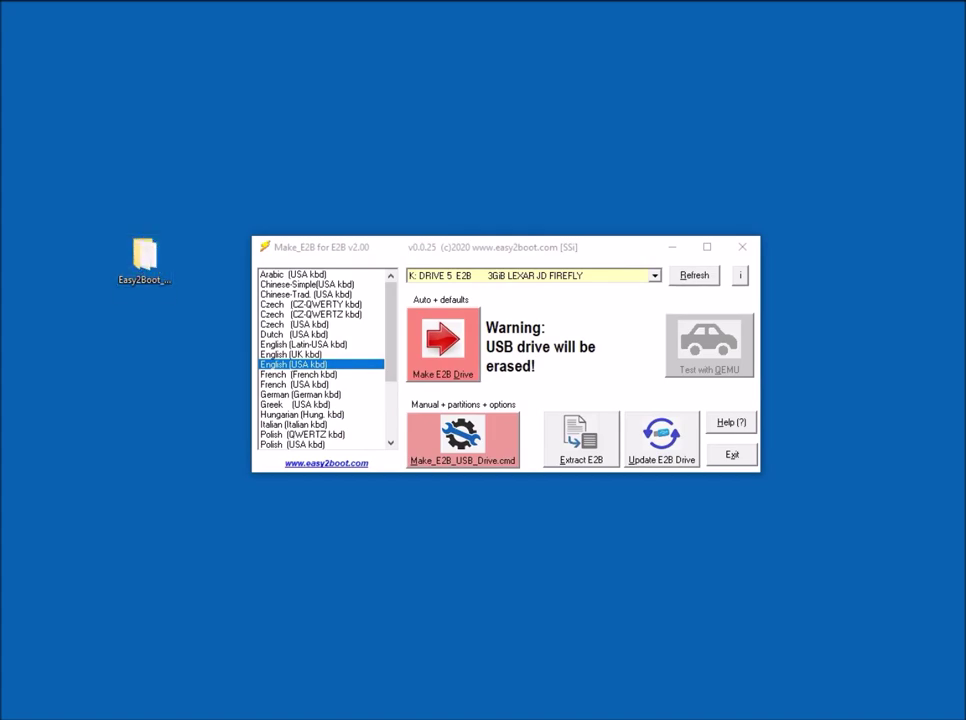
drag(668, 399, 420, 97)
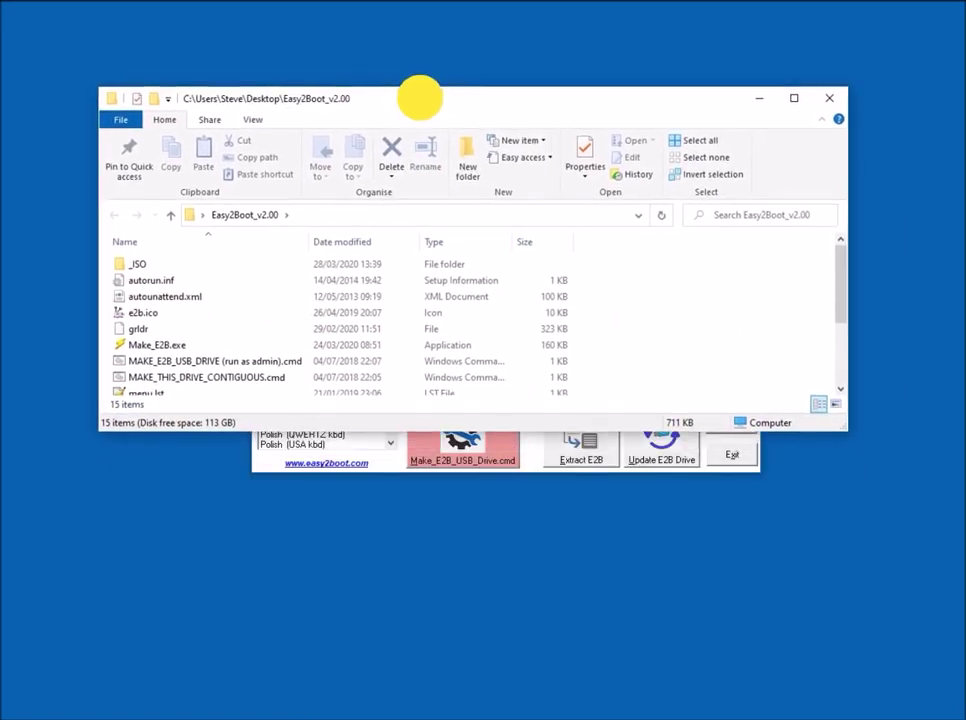
drag(443, 432, 447, 677)
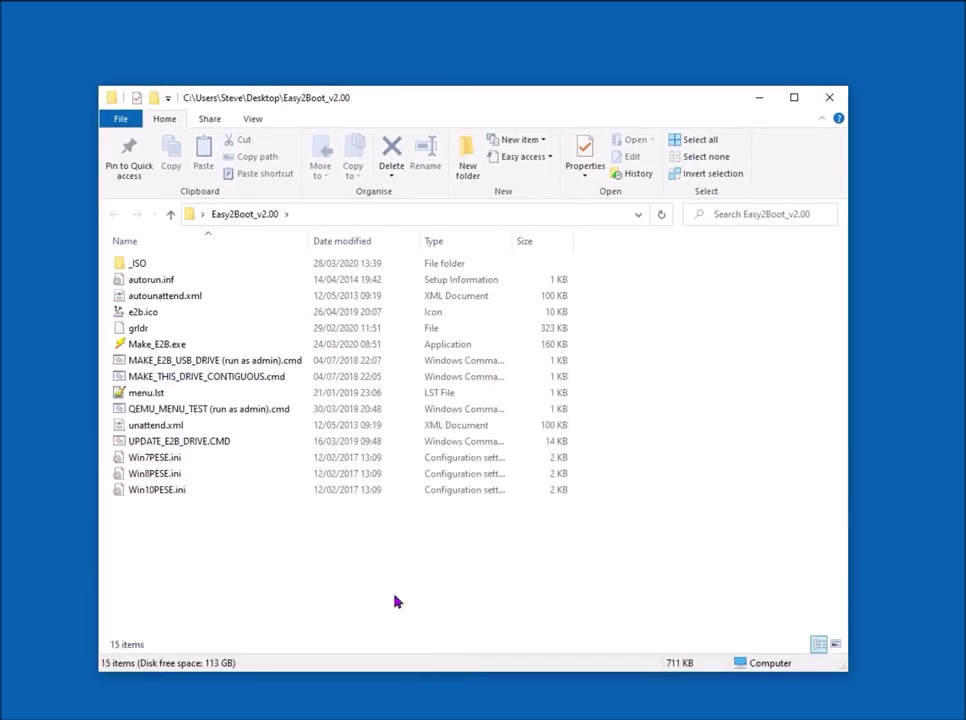
- Examine the MAINMENU and LINUX subfolders inside _ISO, and close the folder window
double_click(168, 267)
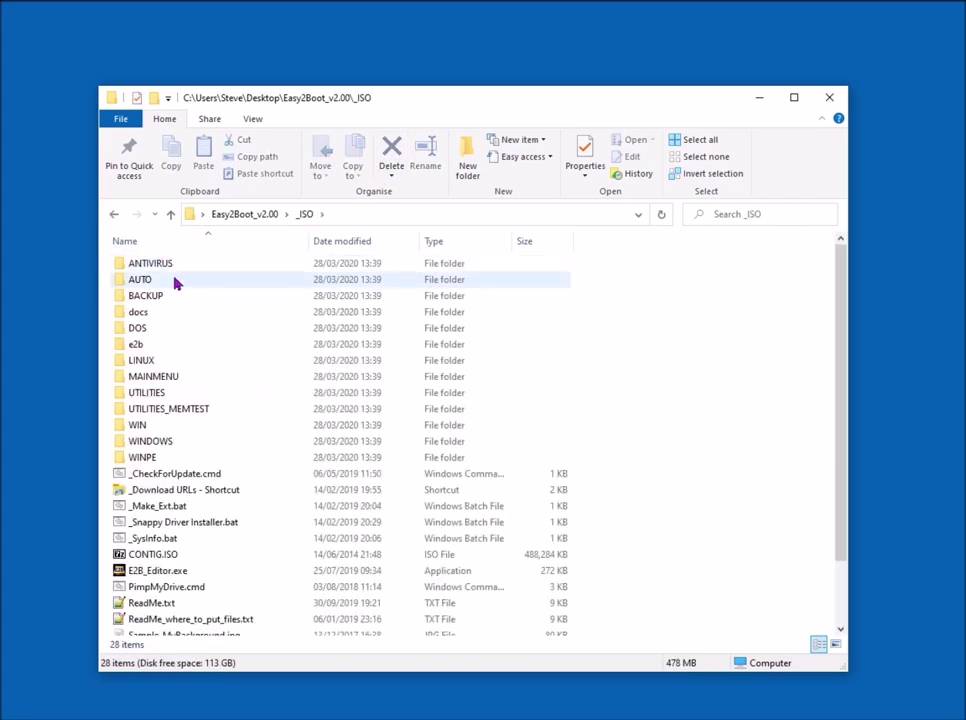
double_click(186, 377)
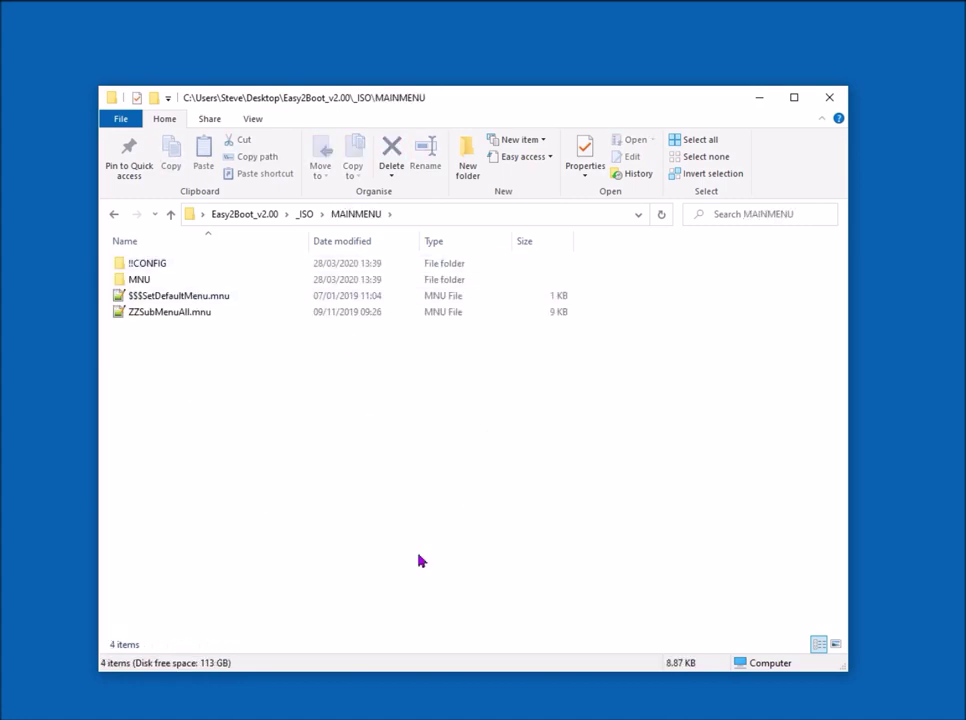
drag(495, 107, 871, 246)
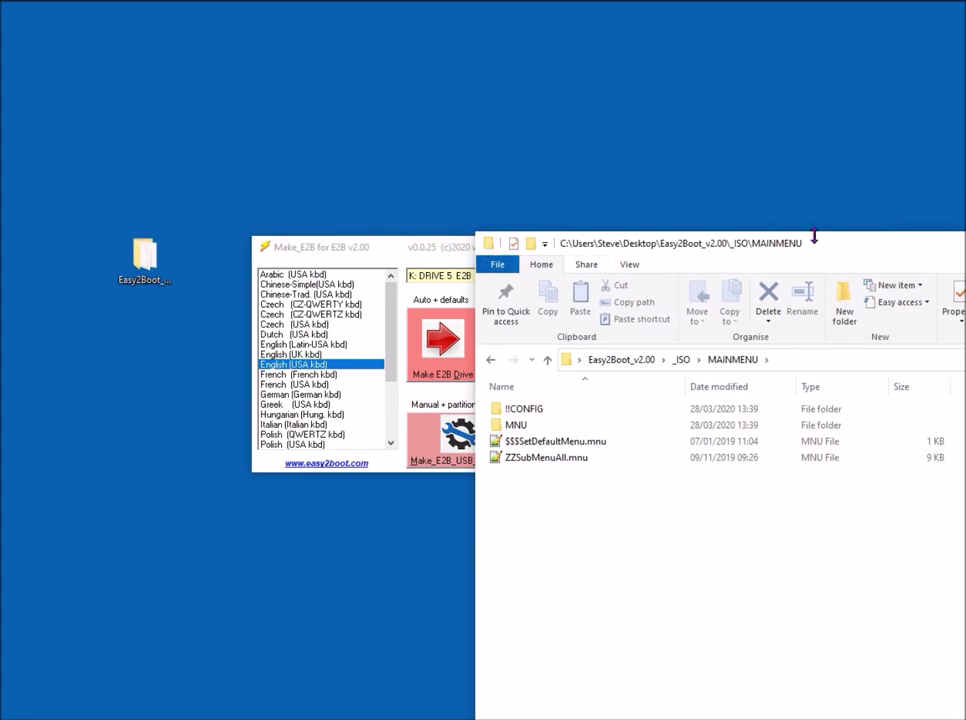
drag(836, 248, 516, 101)
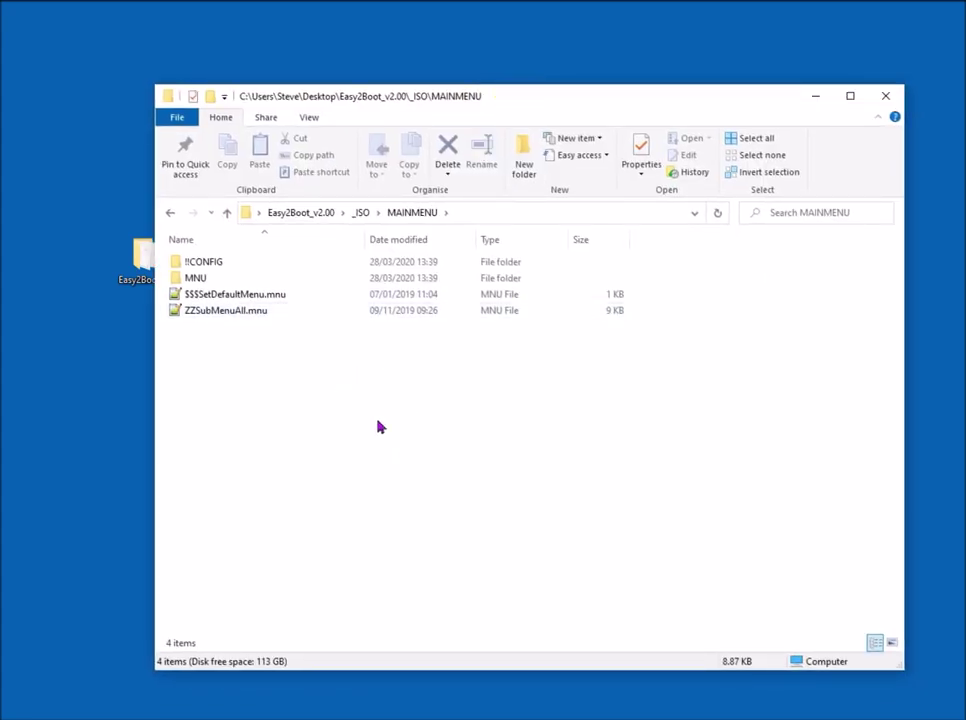
click(361, 213)
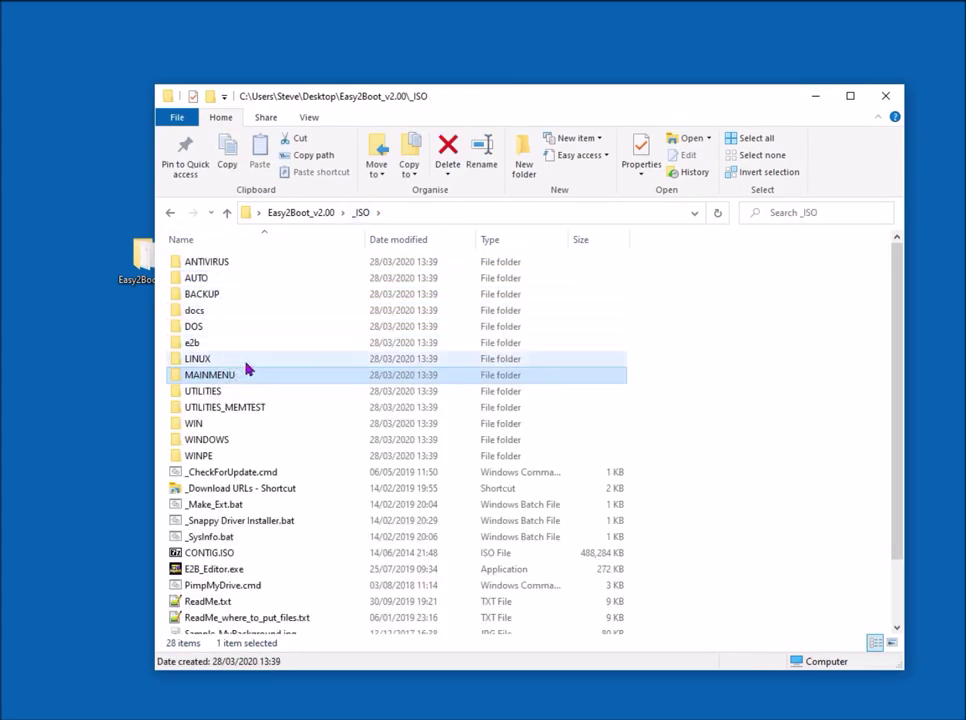
double_click(253, 359)
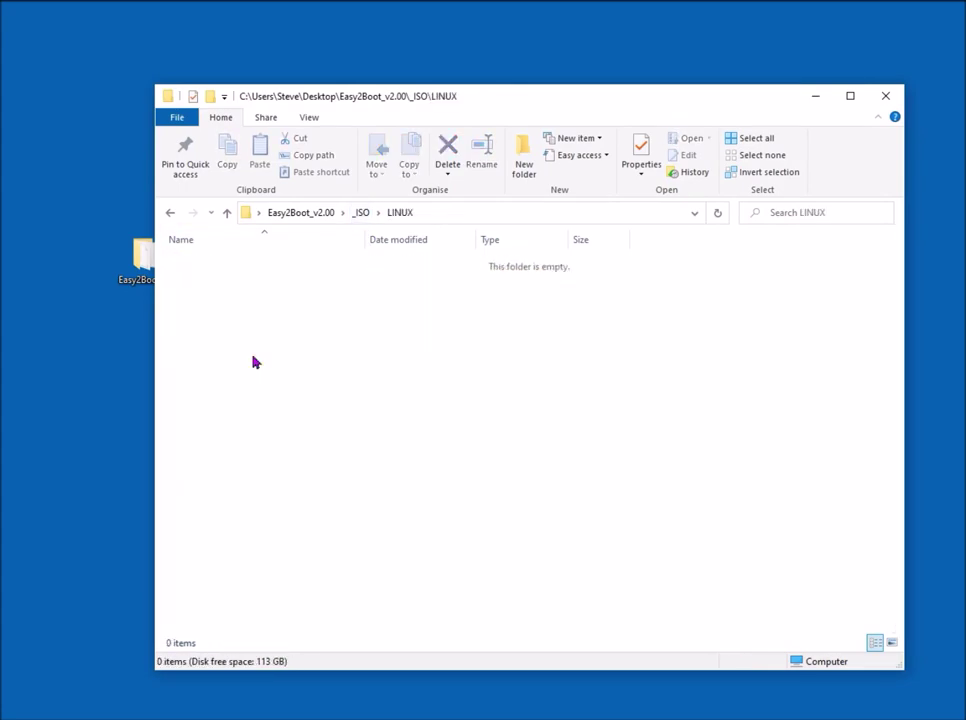
click(363, 213)
click(883, 96)
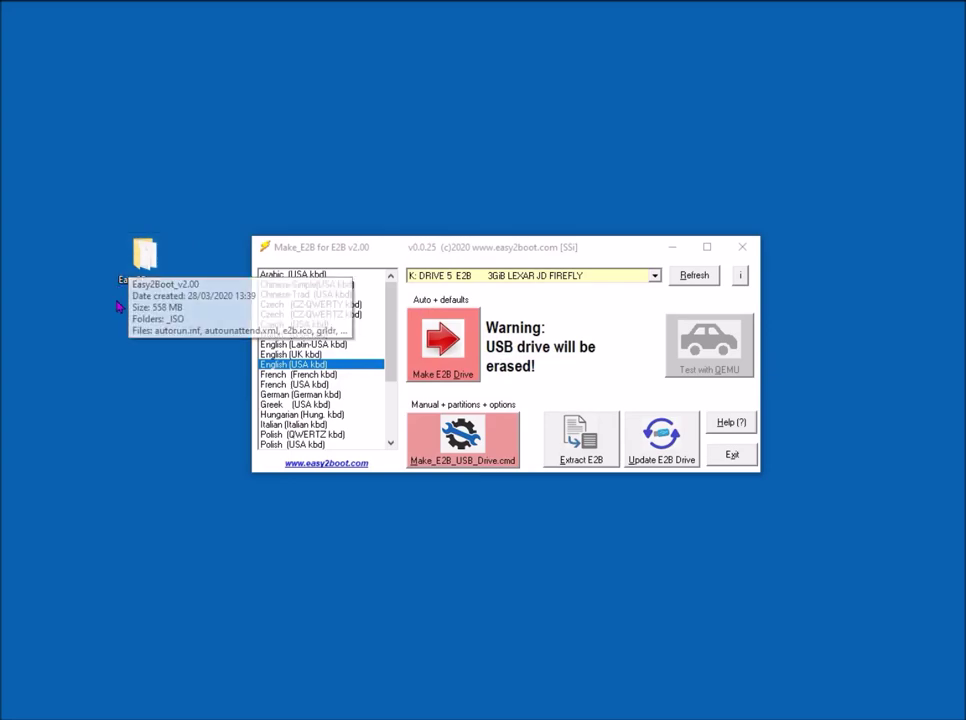
- Reopen the Easy2Boot_v2.00 desktop folder to locate Make_E2B.exe, and return to the Make_E2B window
click(150, 279)
double_click(150, 279)
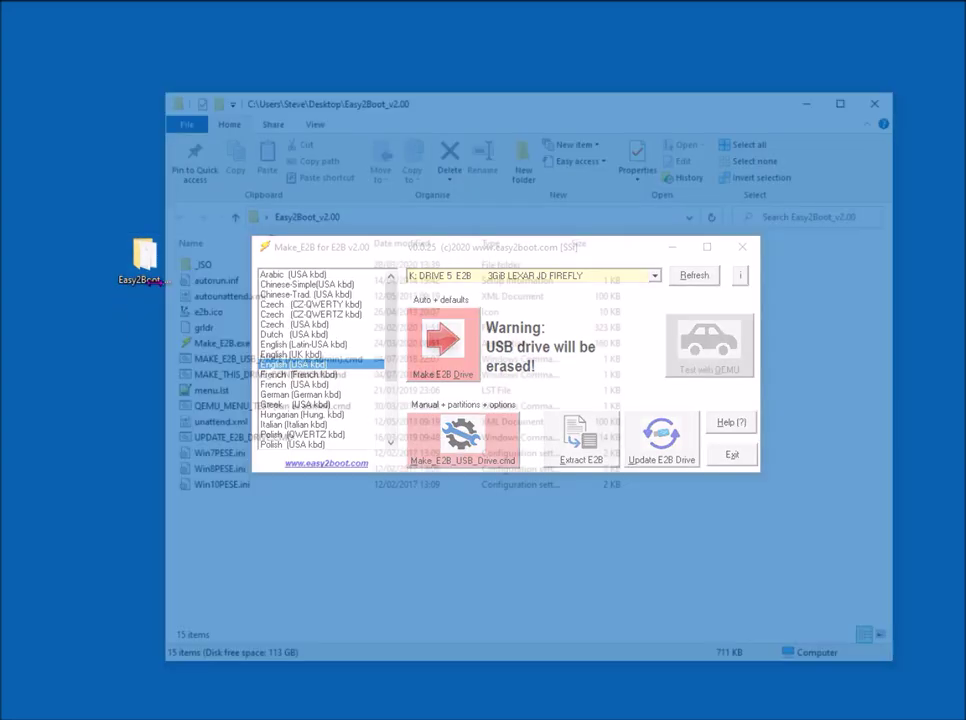
click(240, 345)
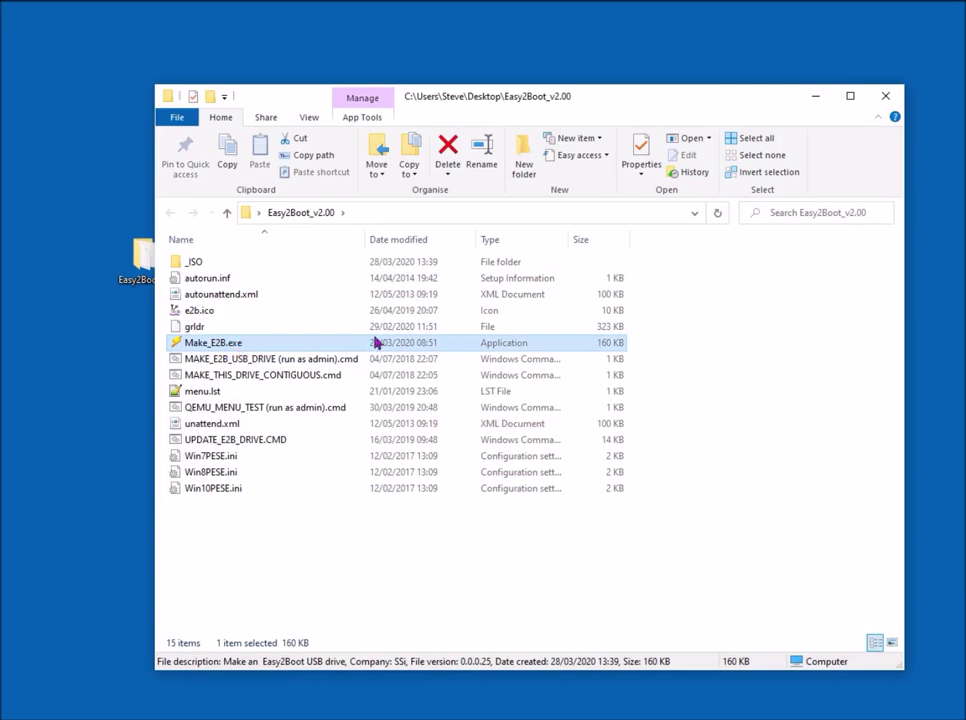
click(815, 98)
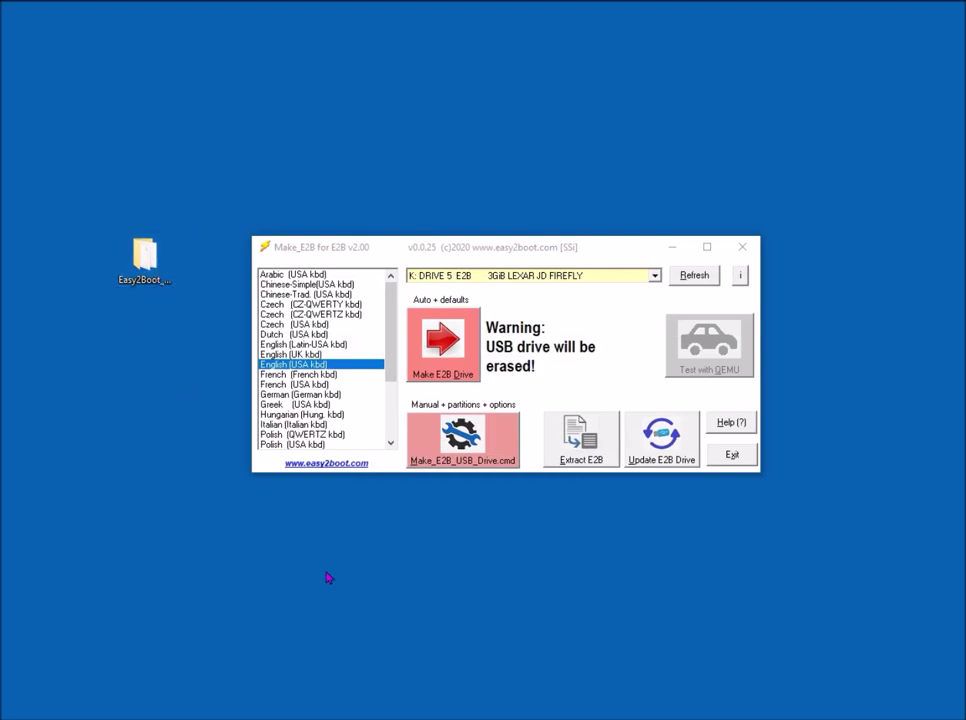
- Make an E2B drive on the 119GiB SanDisk Extreme Pro with the English (UK kbd) option, agreeing to erase all its data
click(322, 354)
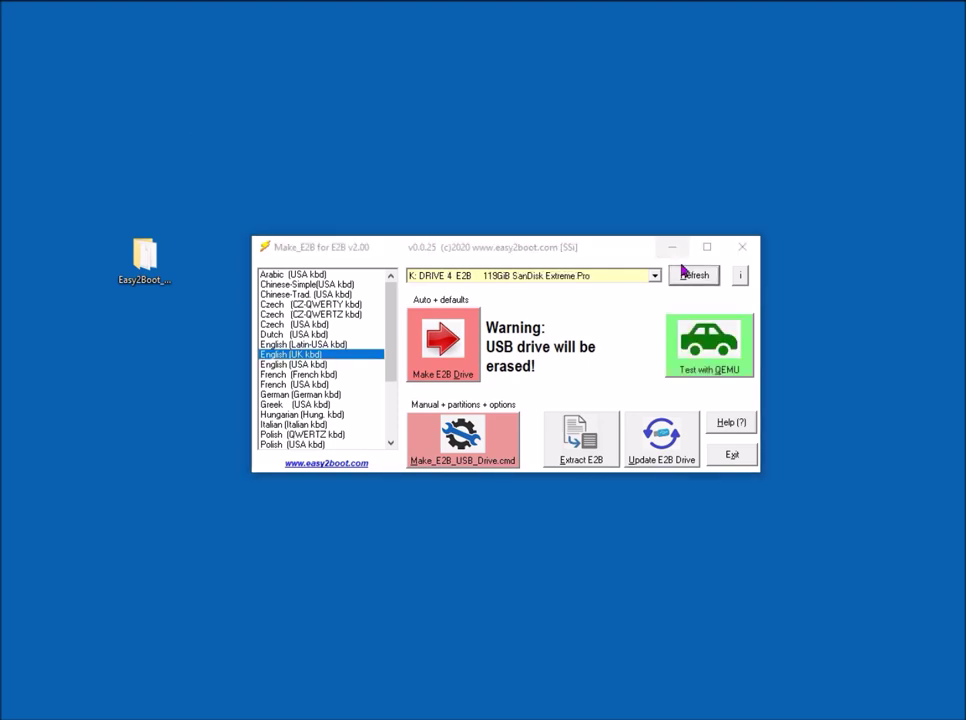
click(694, 275)
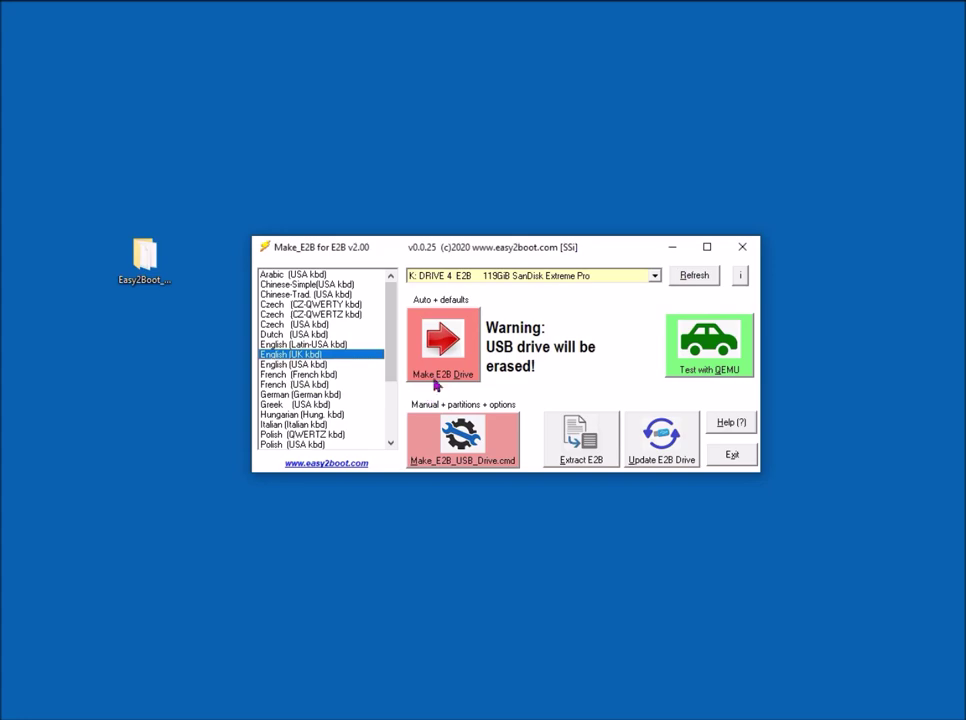
click(445, 340)
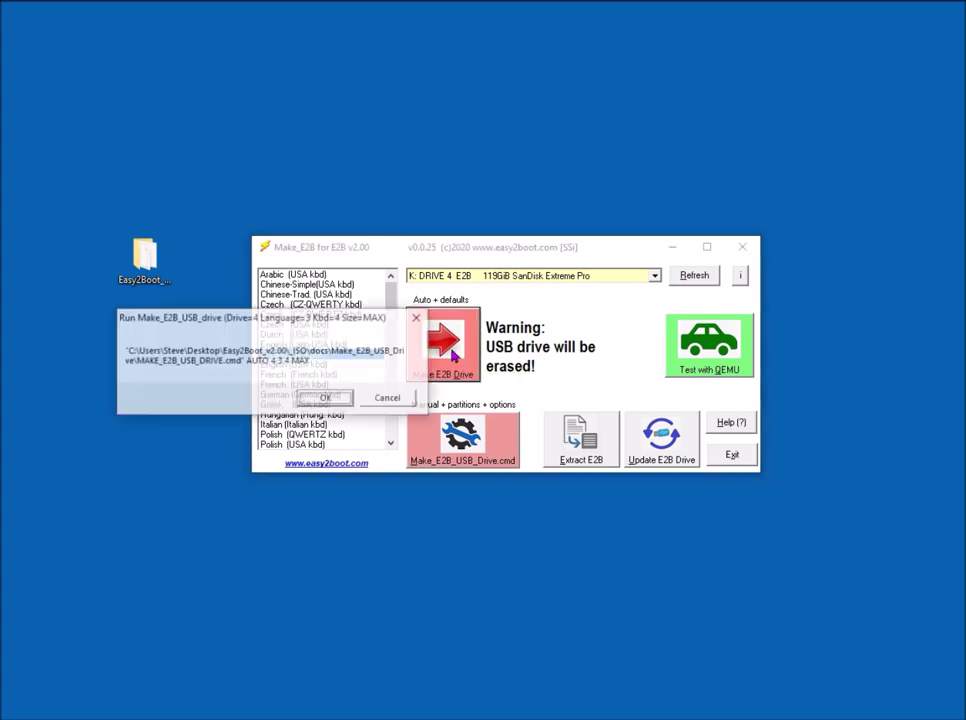
click(318, 399)
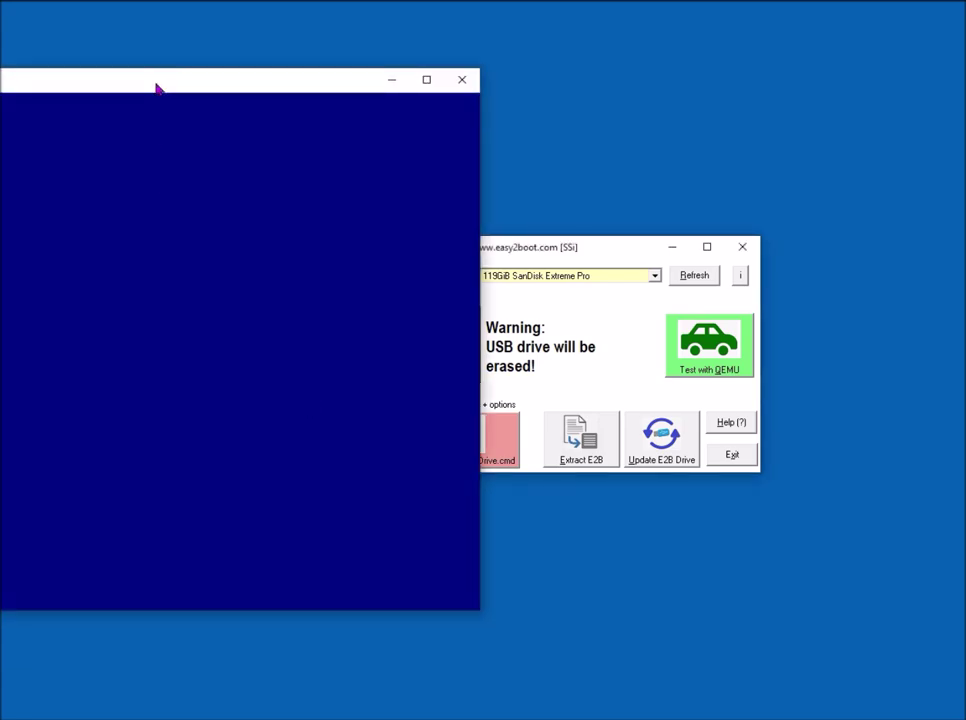
drag(276, 106, 643, 33)
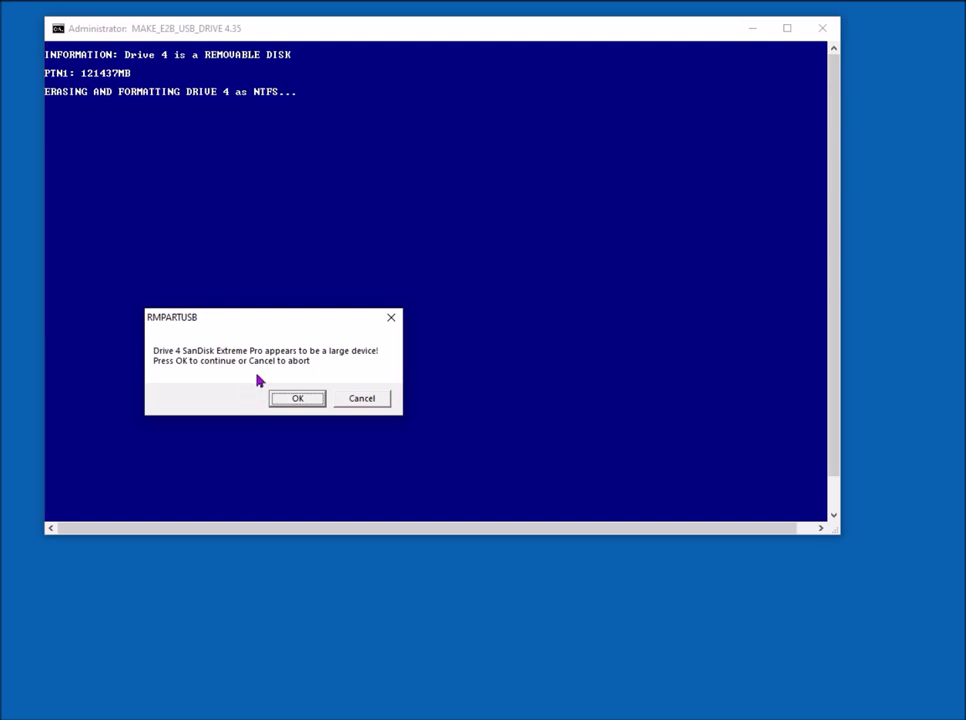
click(284, 400)
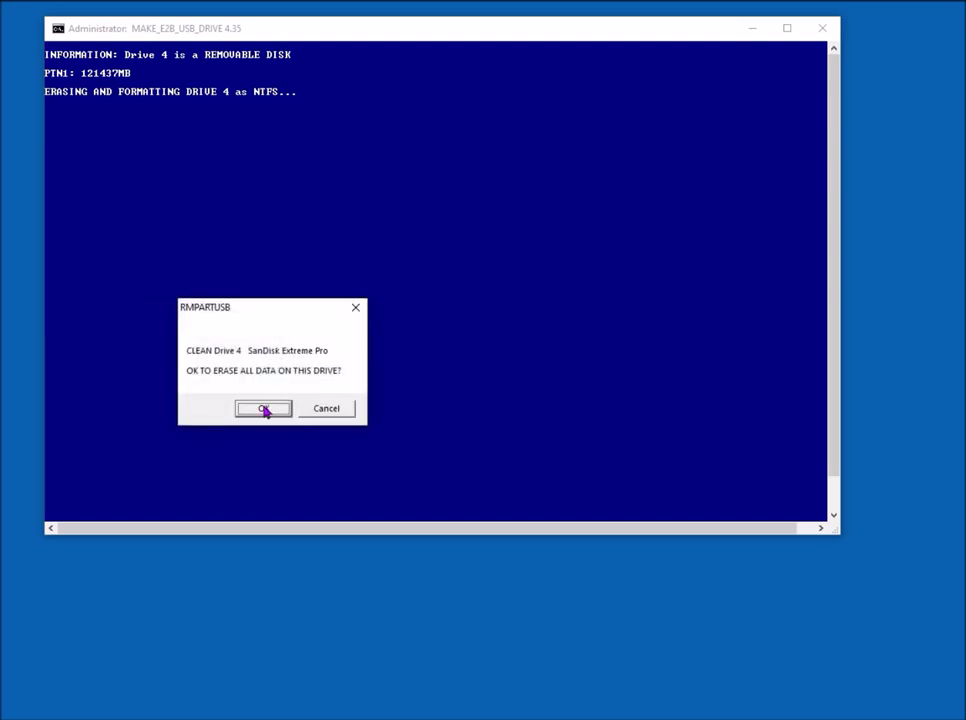
click(263, 409)
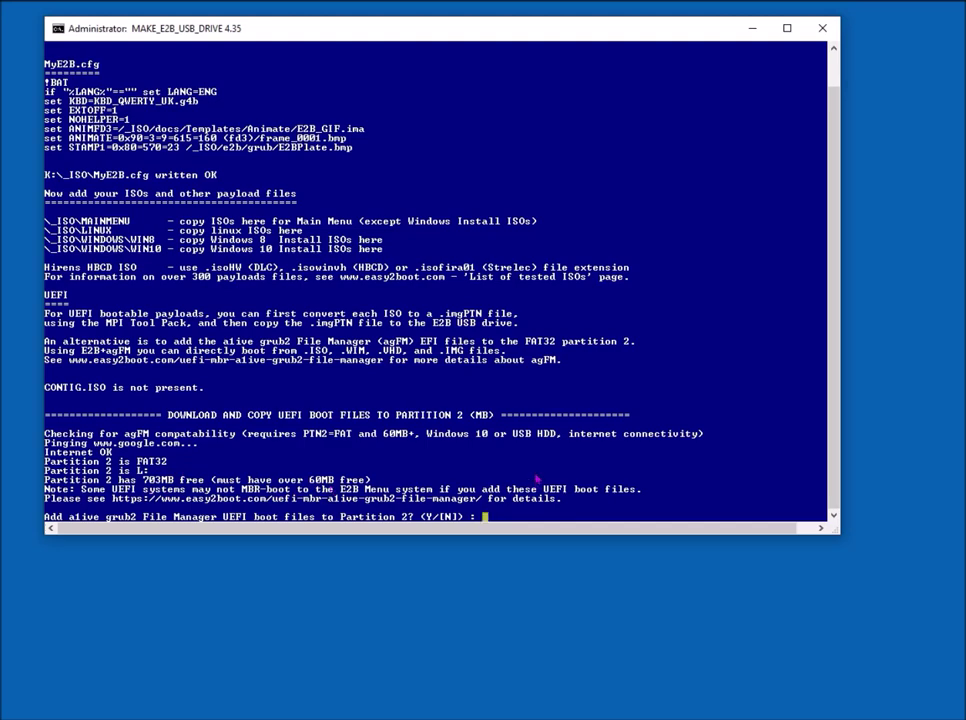
- Agree to add the a1ive grub2 File Manager UEFI boot files to Partition 2 and finish the drive creation script
key(Return)
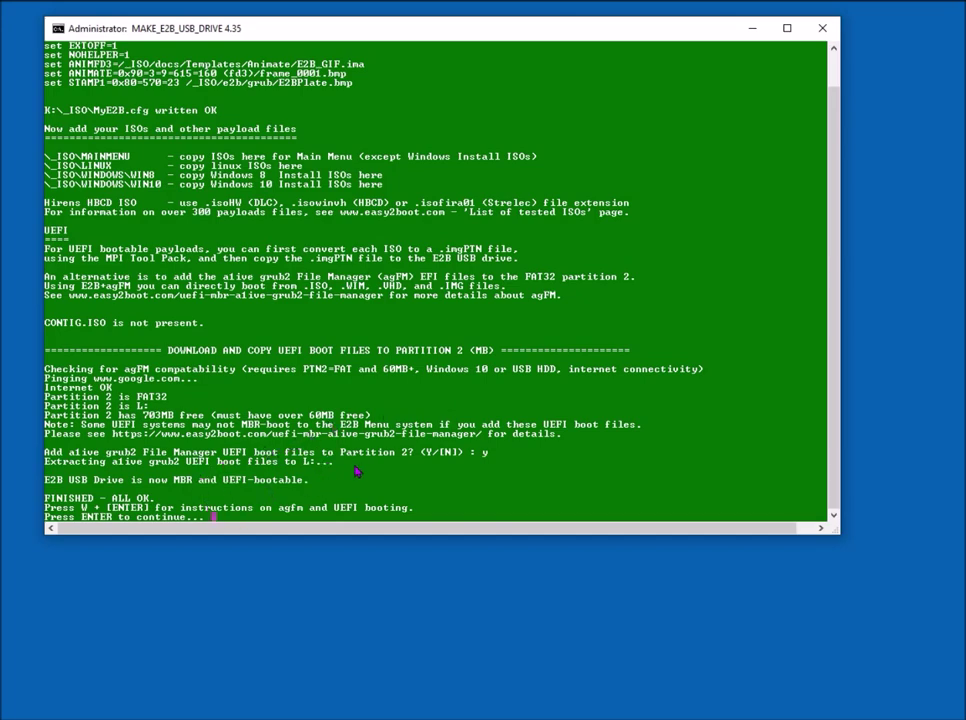
key(Return)
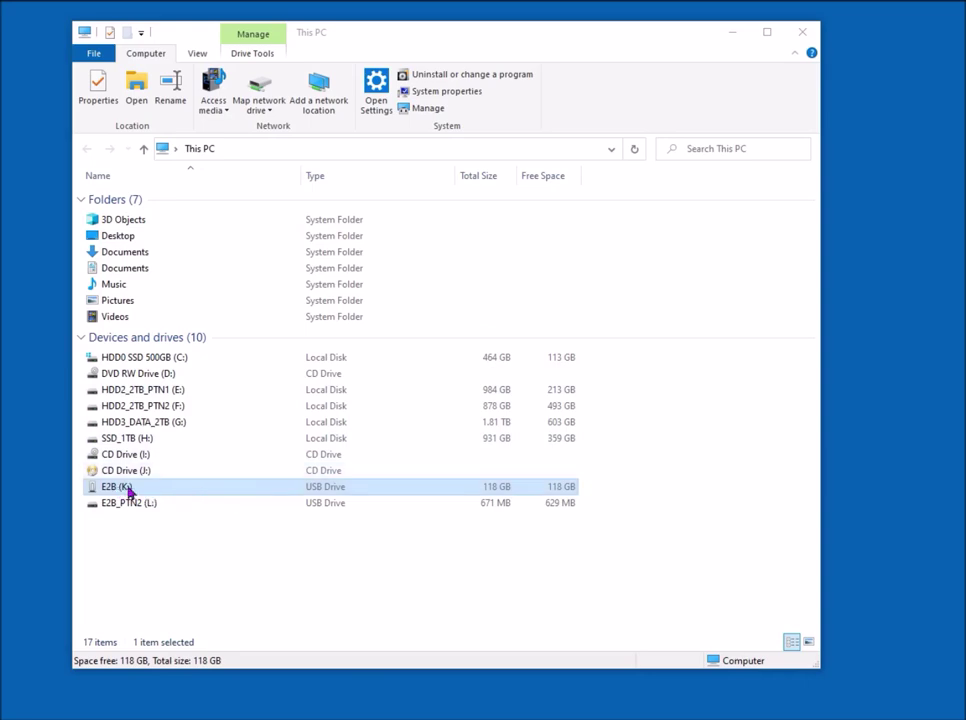
- Check the contents of the E2B (K:) partition and go back to This PC
double_click(163, 490)
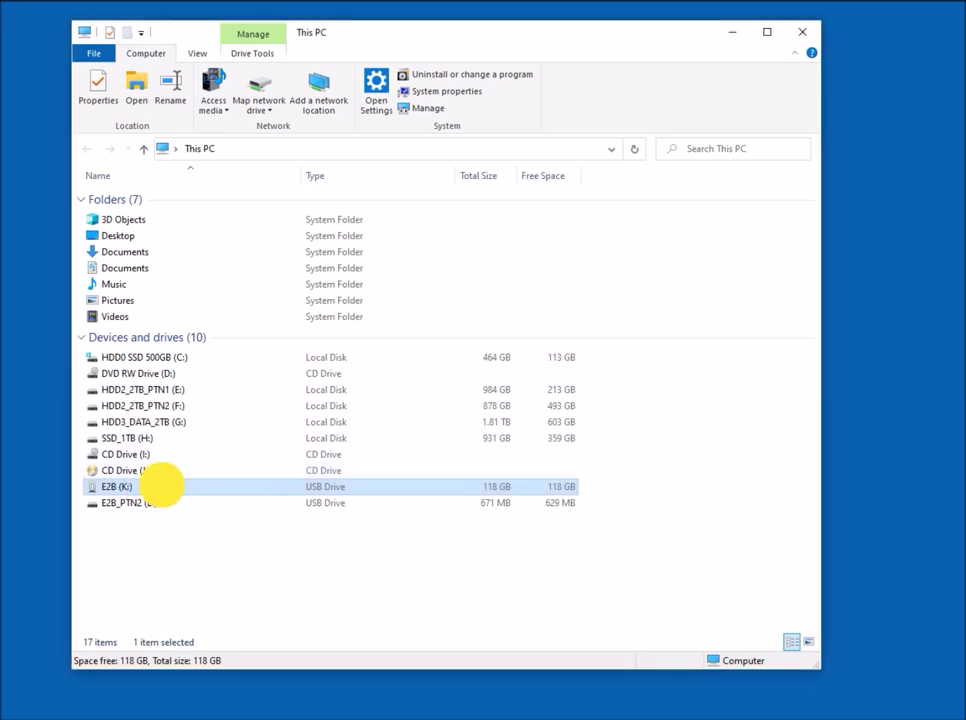
click(128, 199)
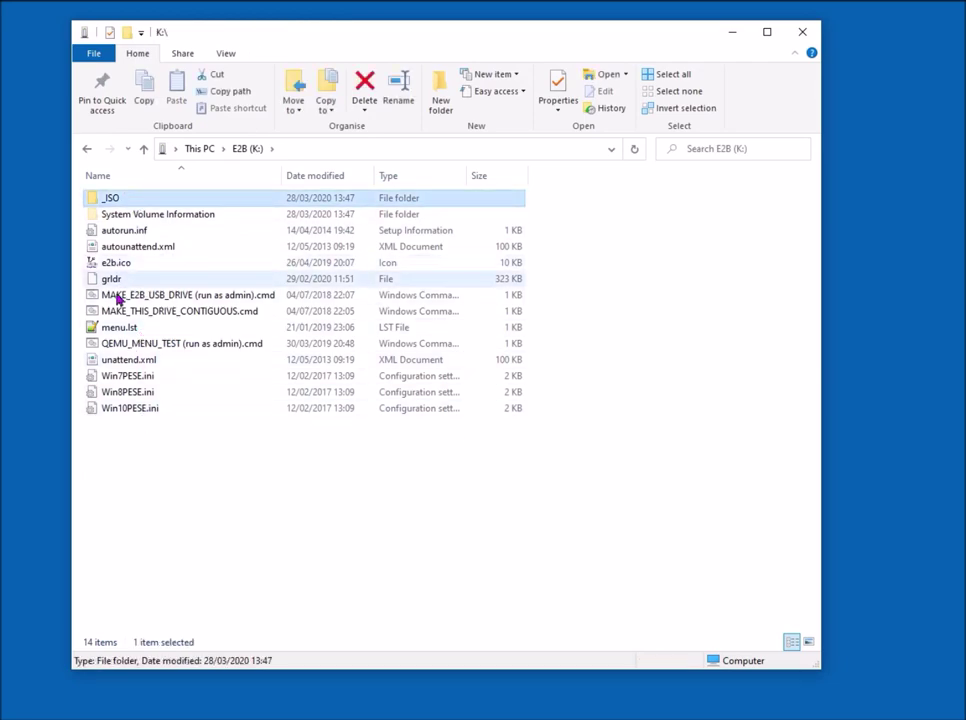
click(146, 149)
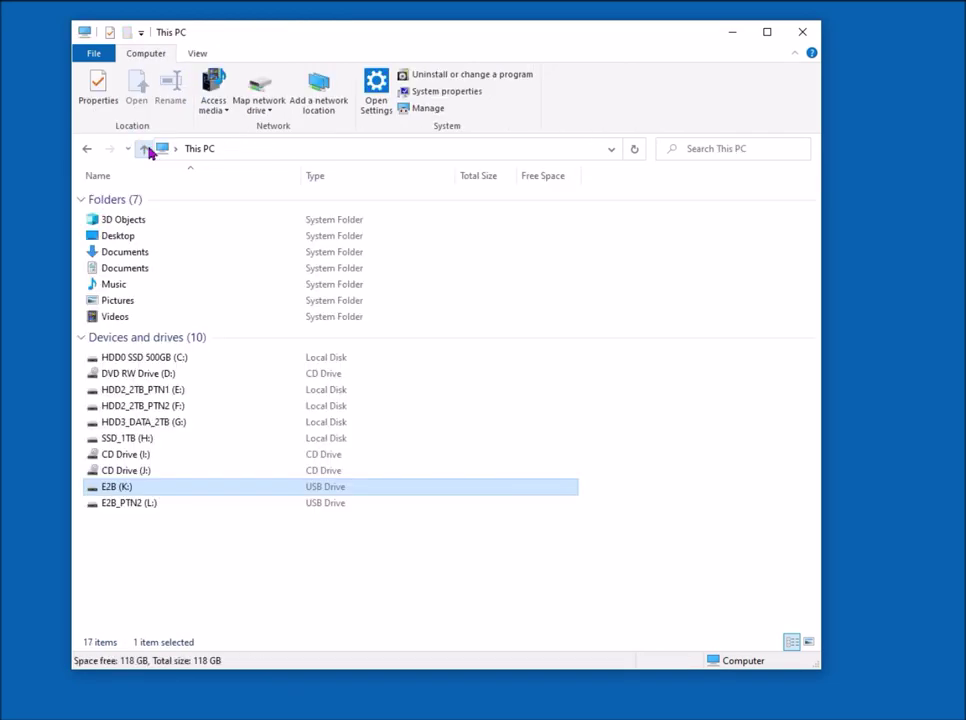
- Inspect the E2B_PTN2 (L:) partition, including its e2b and EFI\boot folders, and return to This PC
double_click(137, 503)
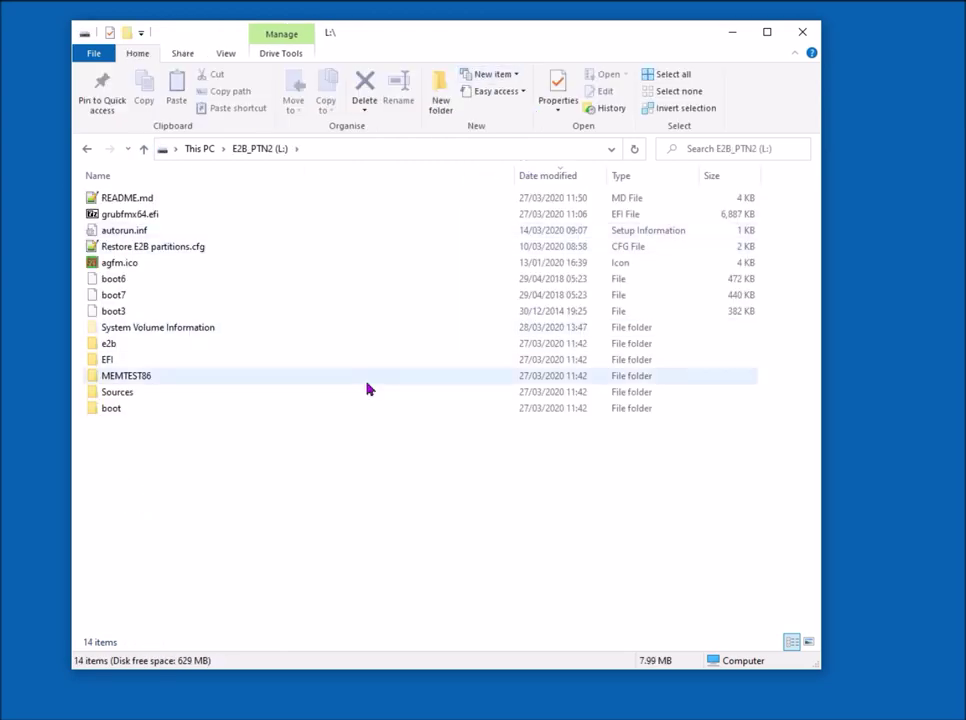
double_click(123, 343)
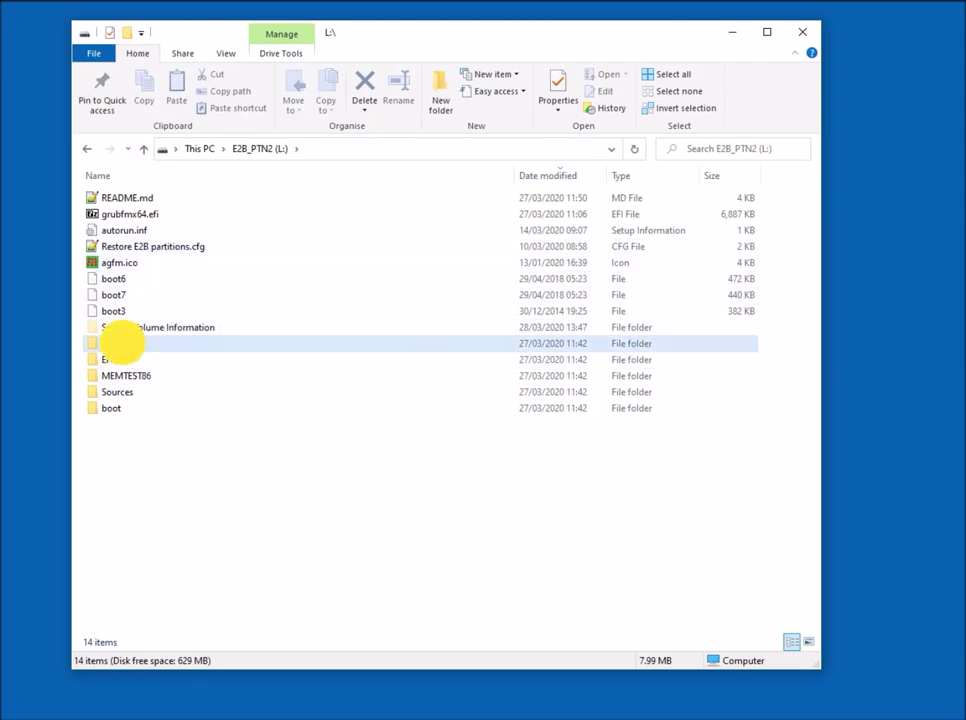
click(142, 149)
double_click(119, 355)
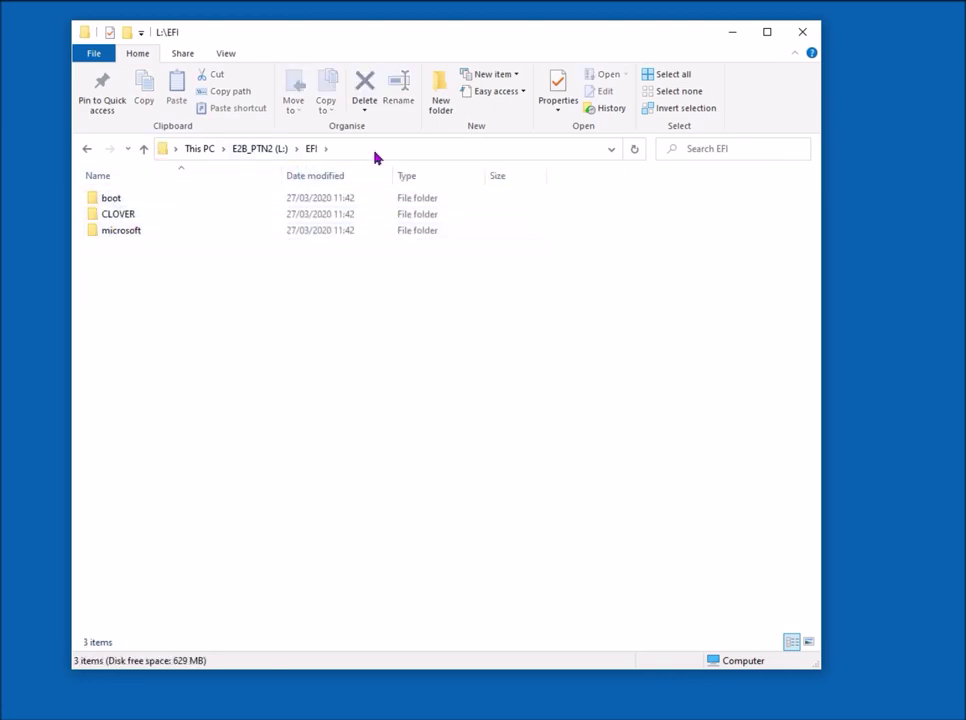
double_click(131, 198)
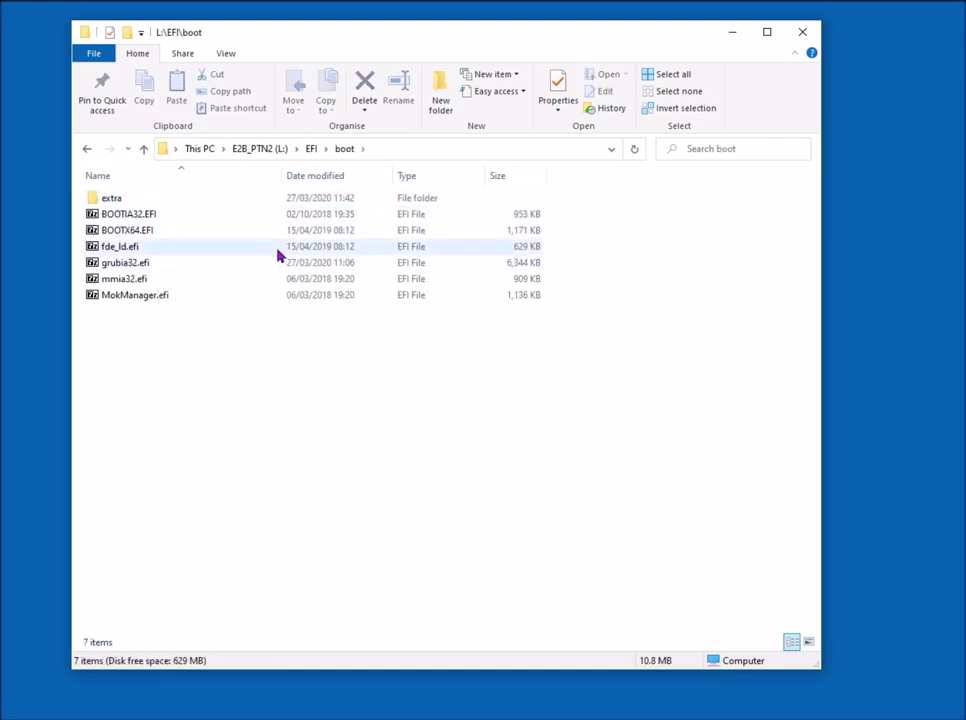
click(199, 150)
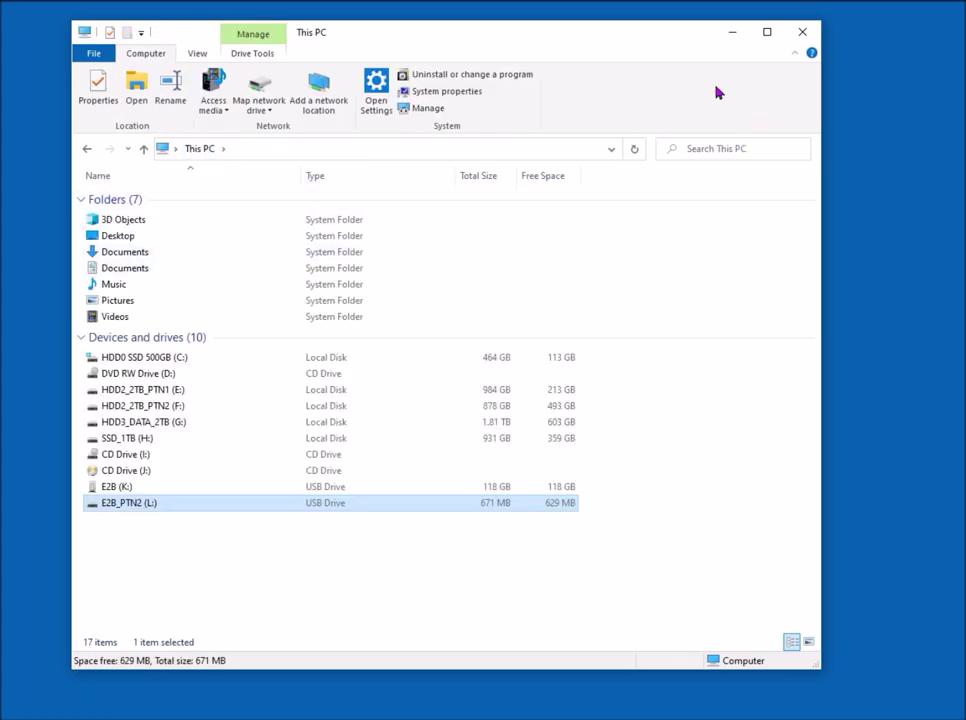
- Close the This PC window, test-boot the E2B drive in QEMU and move the emulator window fully into view
click(802, 32)
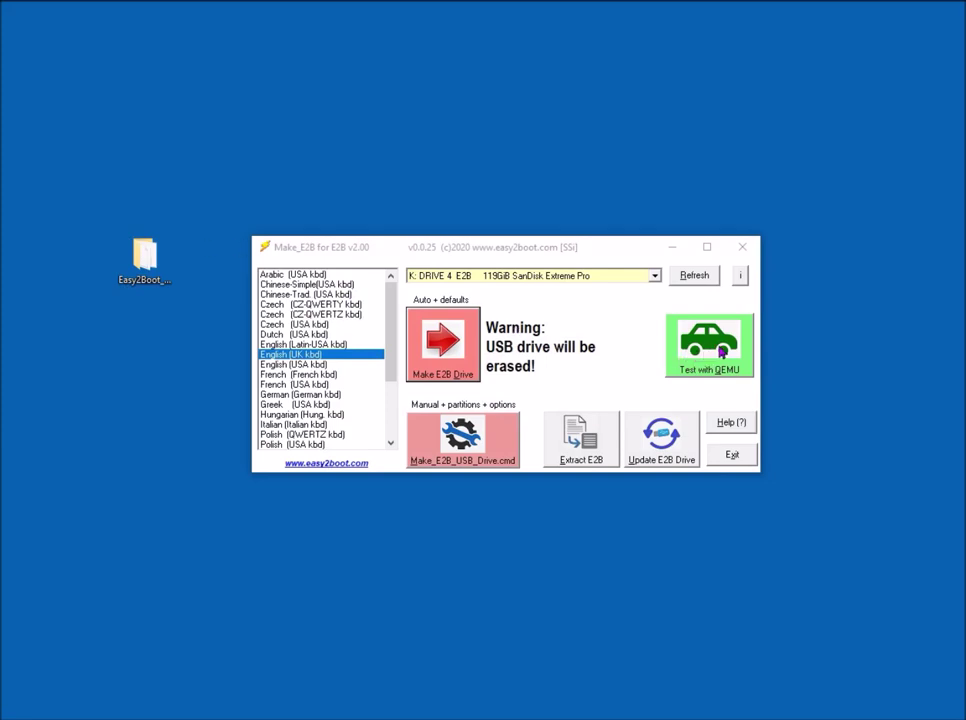
click(726, 357)
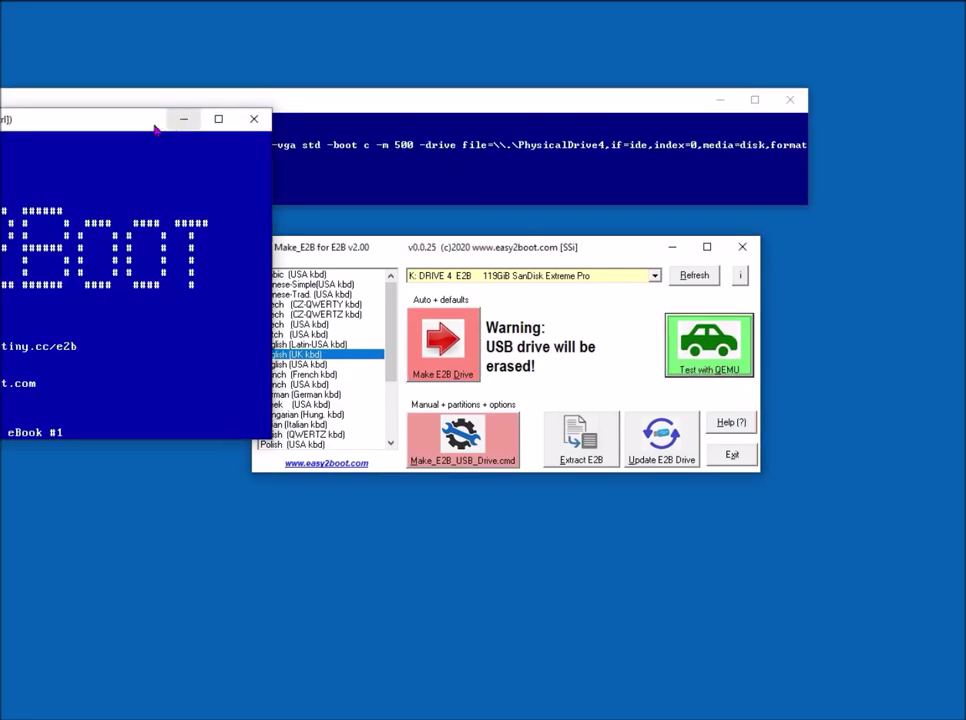
drag(166, 124, 638, 128)
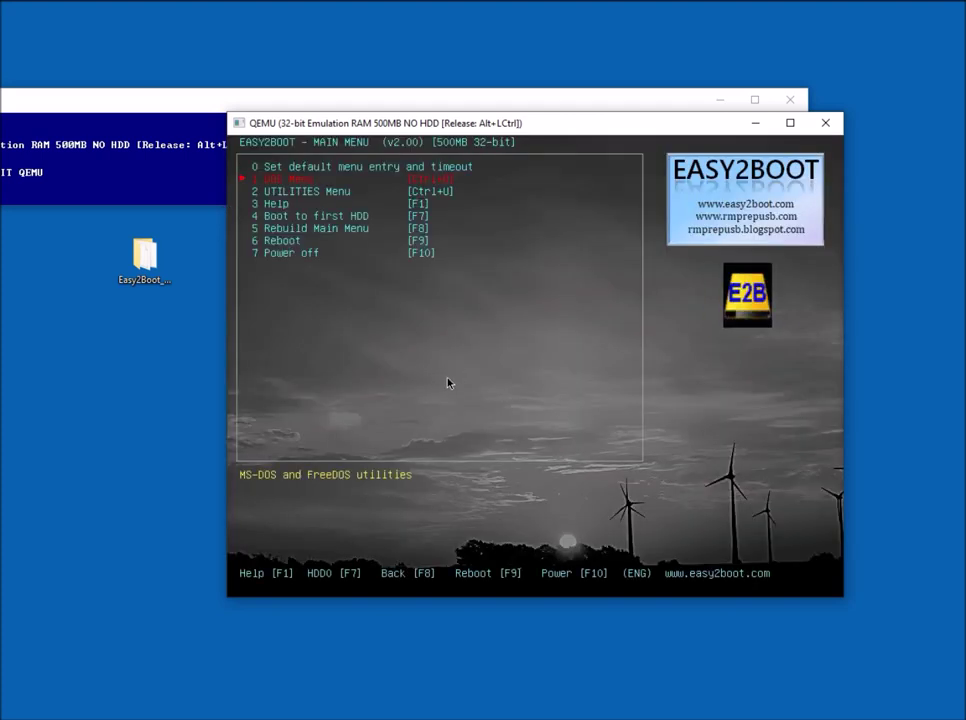
- Look into the DOS Menu of the emulated Easy2Boot system, return to the Main Menu and power off
key(Down)
key(Up)
key(Return)
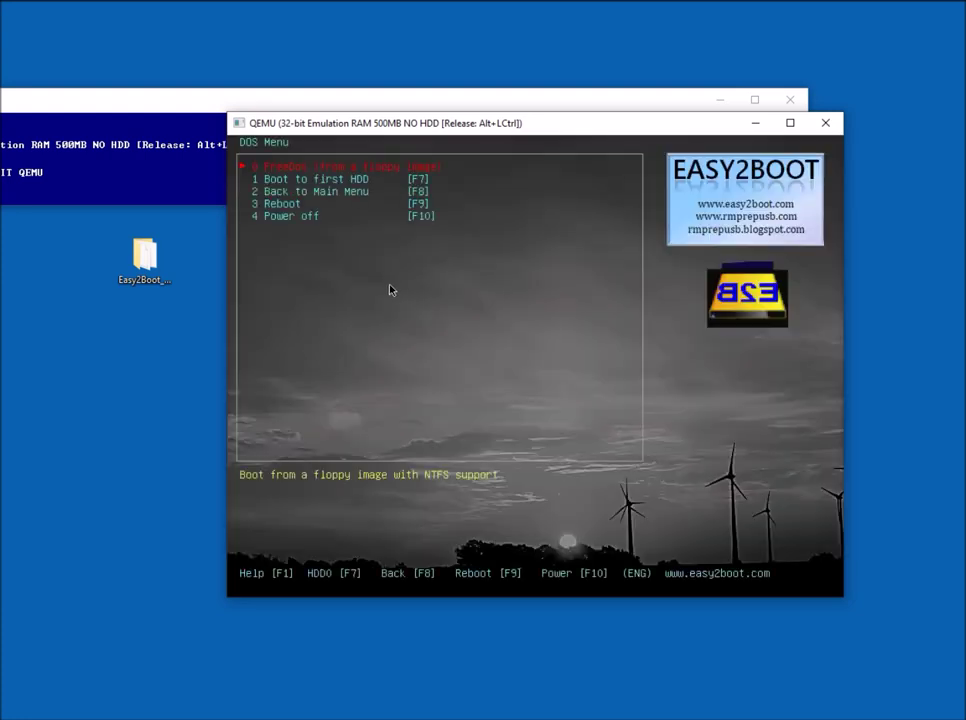
key(Return)
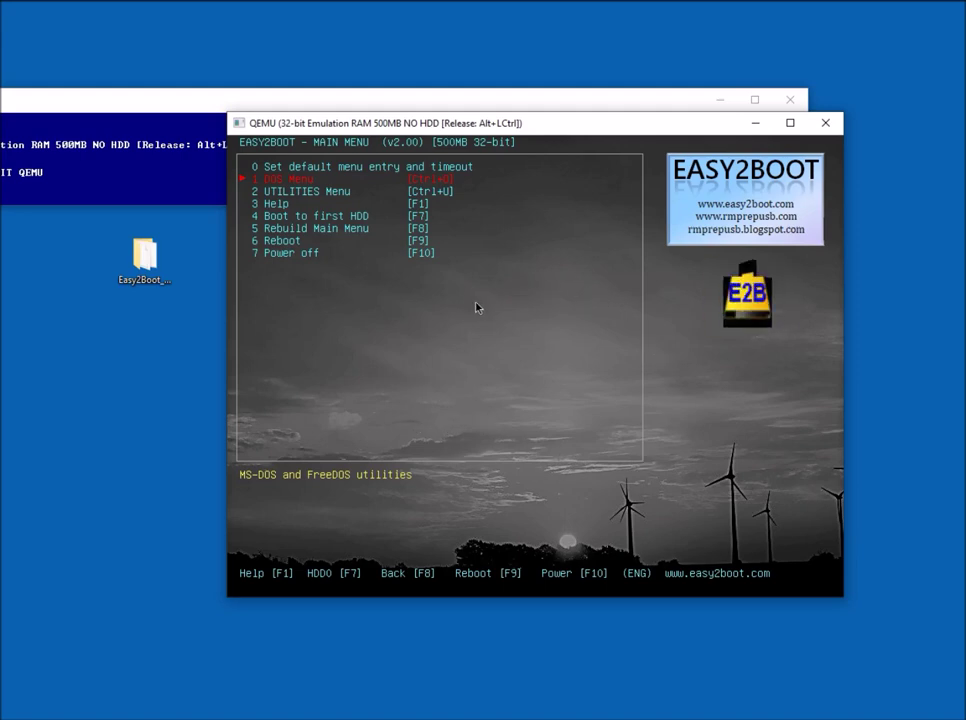
key(F10)
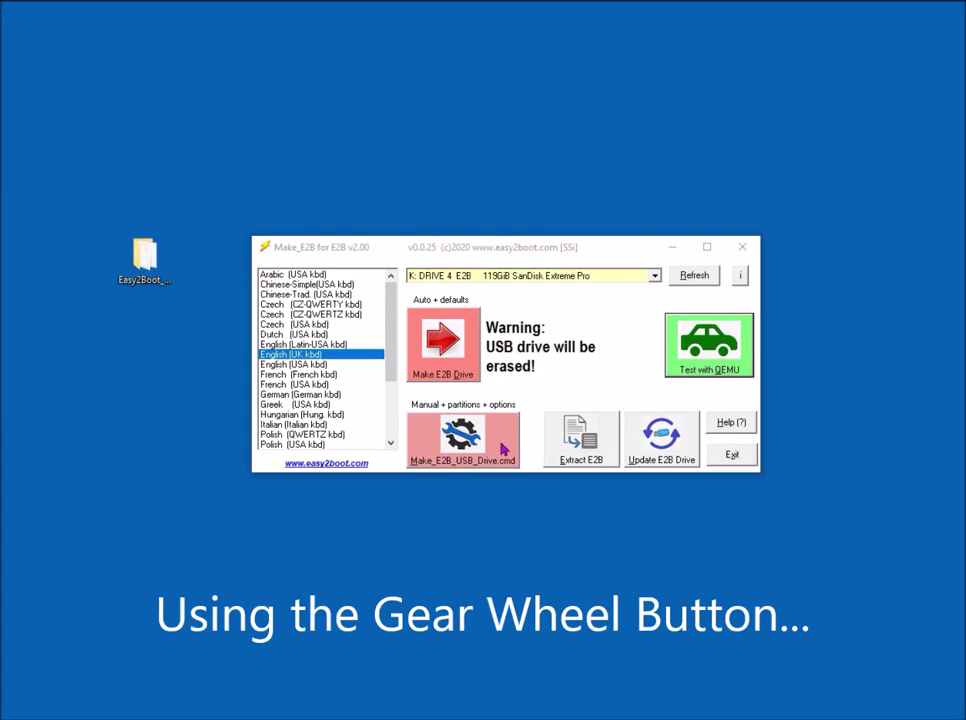
- Launch the manual Make_E2B_USB_Drive.cmd script and arrange the windows so that its console is fully visible
click(440, 432)
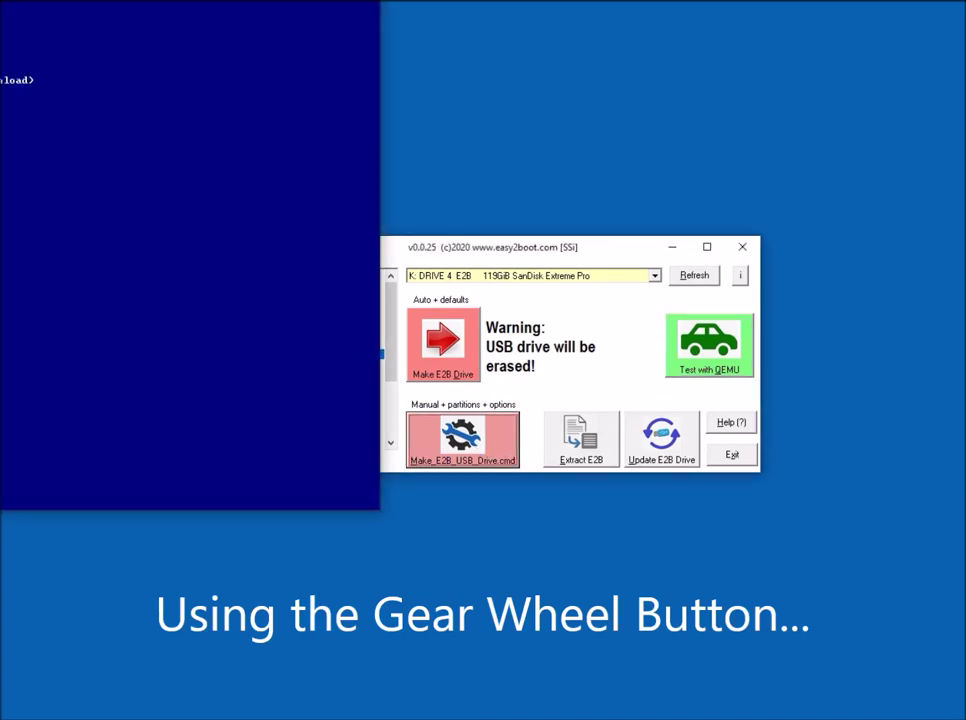
drag(522, 58, 614, 39)
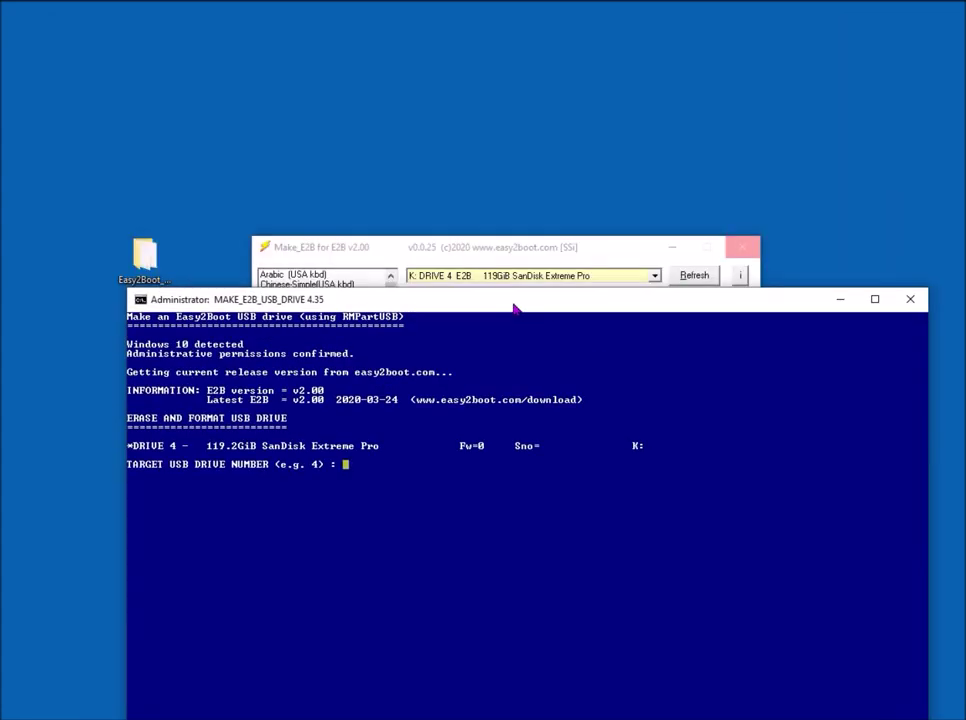
drag(442, 241, 423, 30)
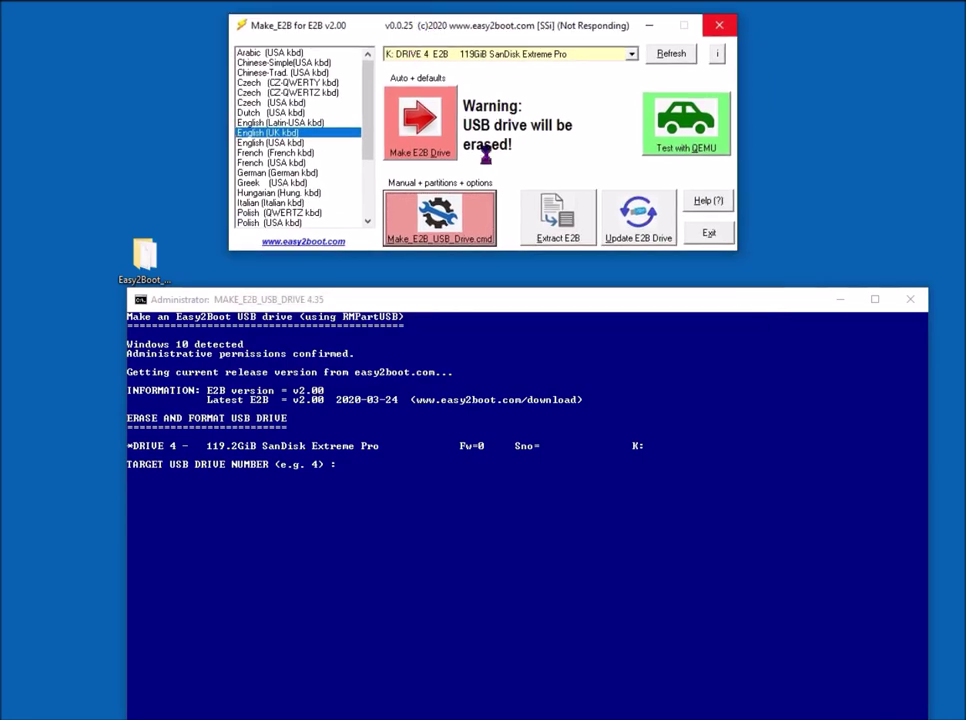
drag(490, 302, 461, 101)
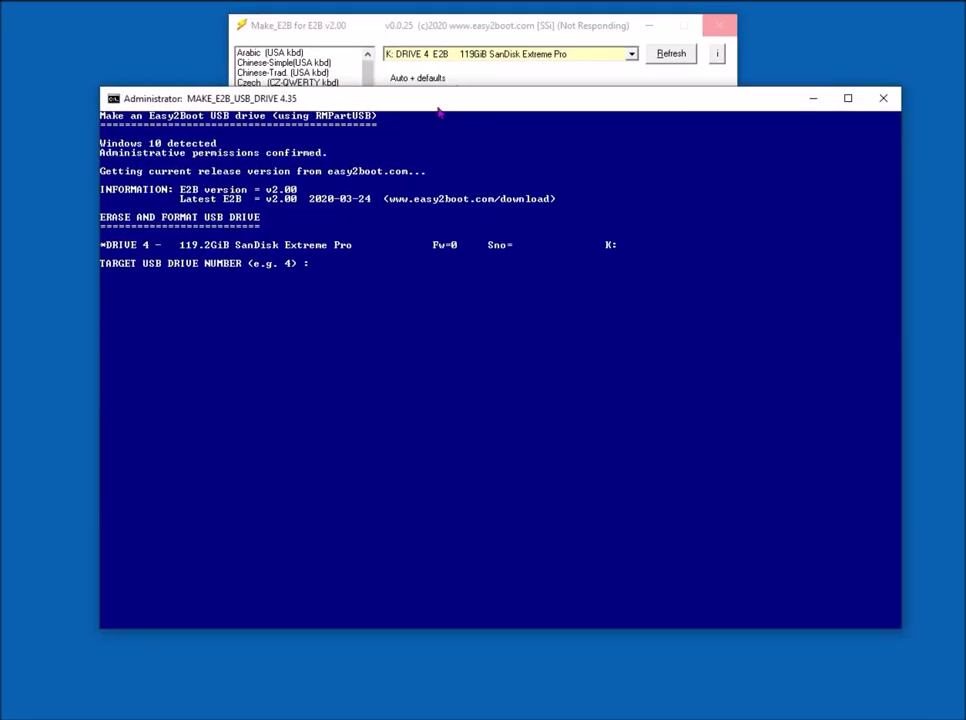
drag(384, 102, 390, 184)
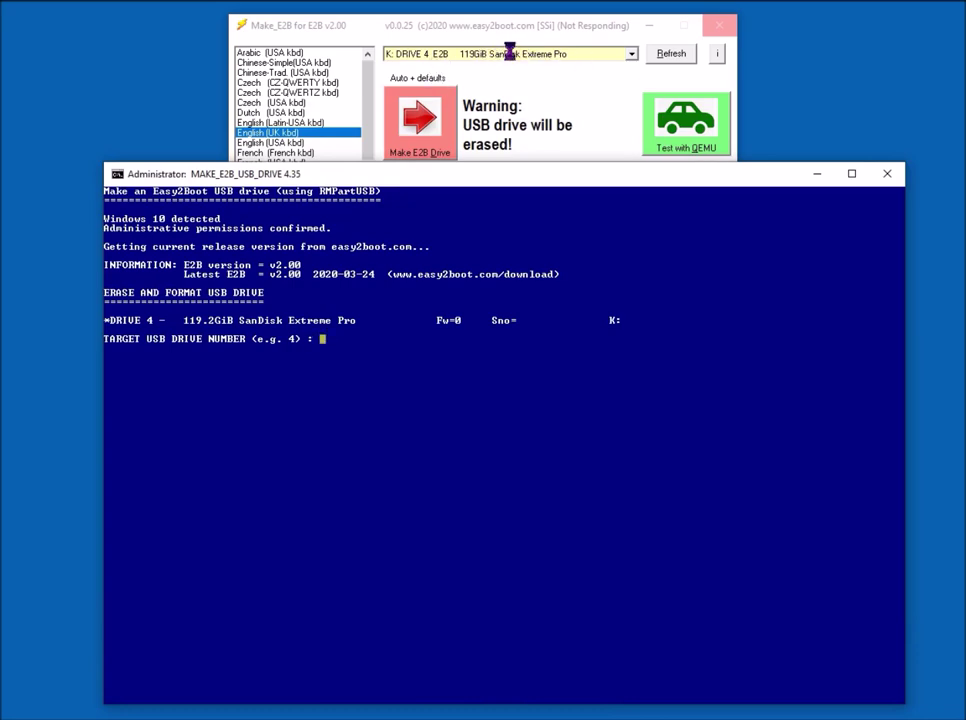
drag(485, 182, 511, 93)
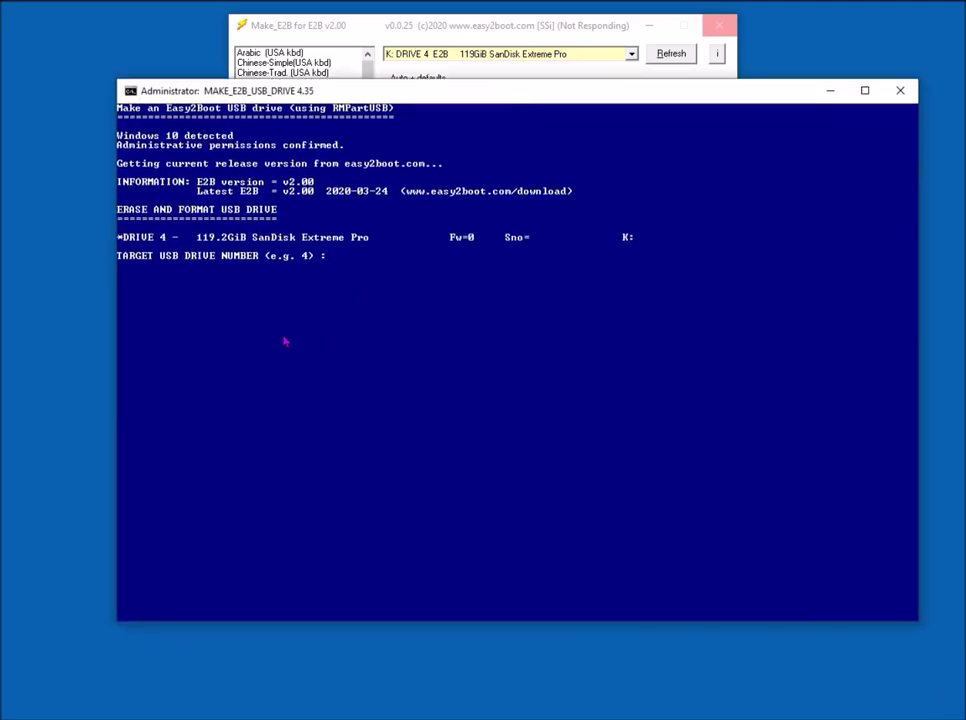
- Choose drive 4 as the target USB drive and agree to format it
text(4)
key(Return)
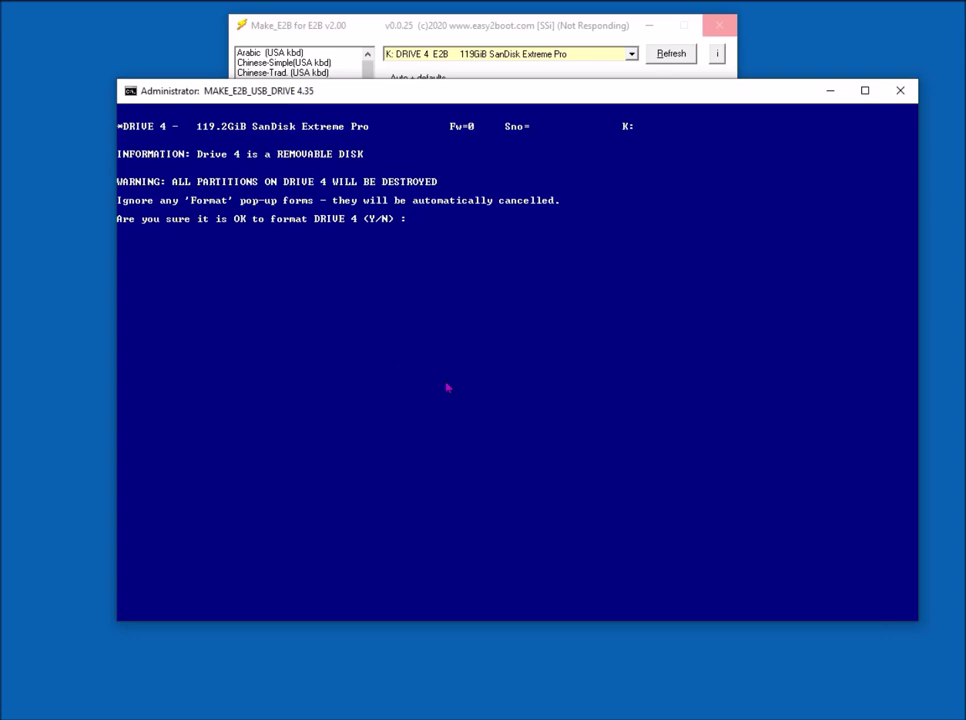
text(y)
key(Return)
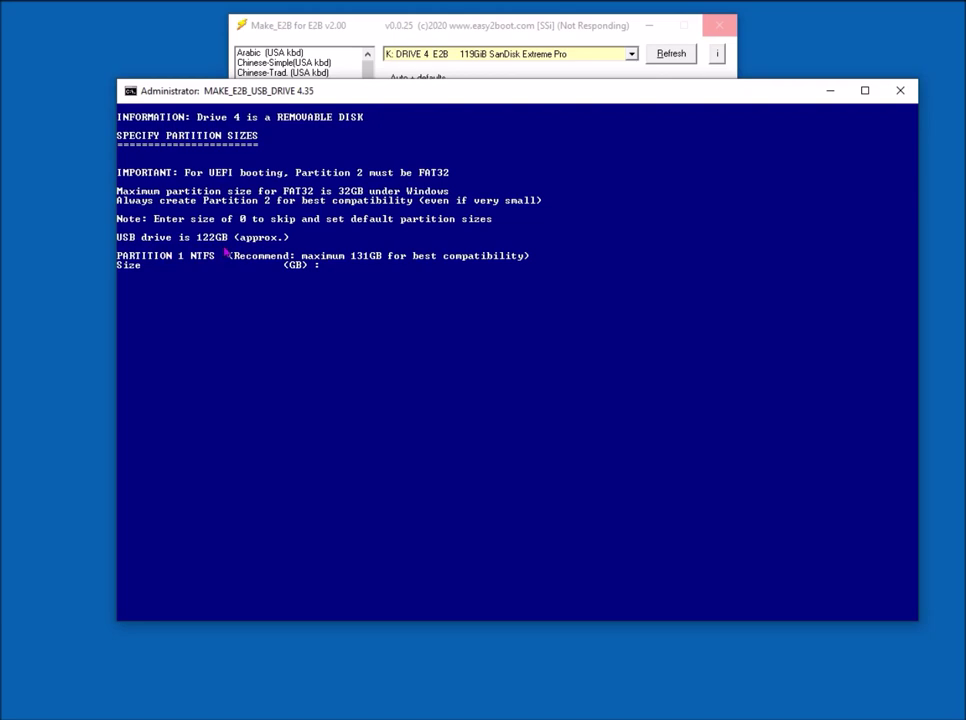
- Set Partition 1 to 120 GB NTFS and Partition 2 to the maximum size (999) with the default FAT32 type
text(120)
key(Return)
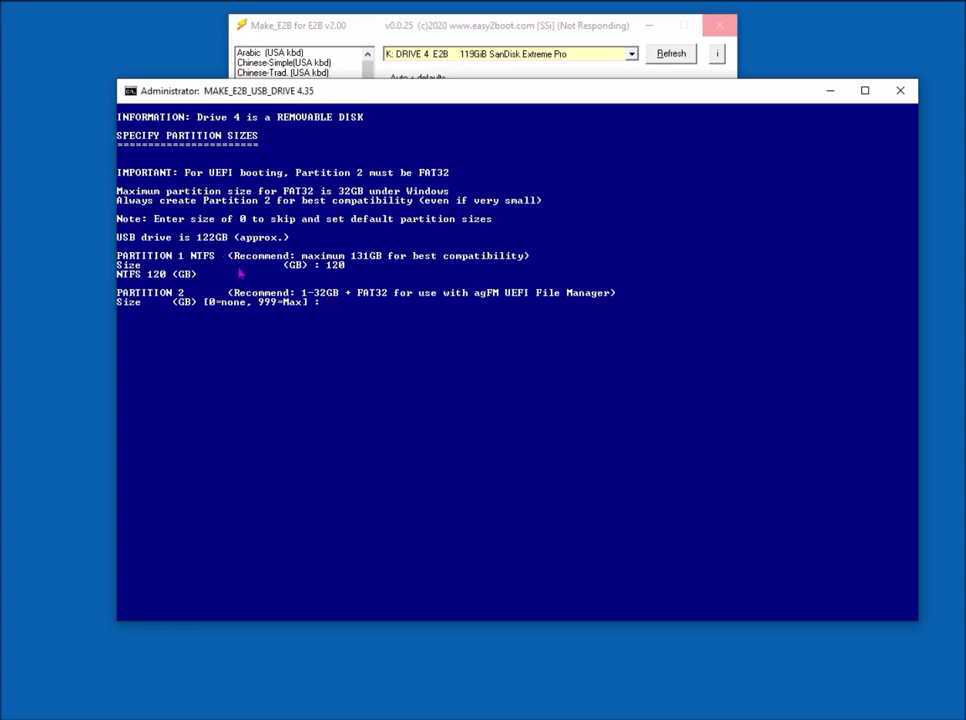
text(999)
key(Return)
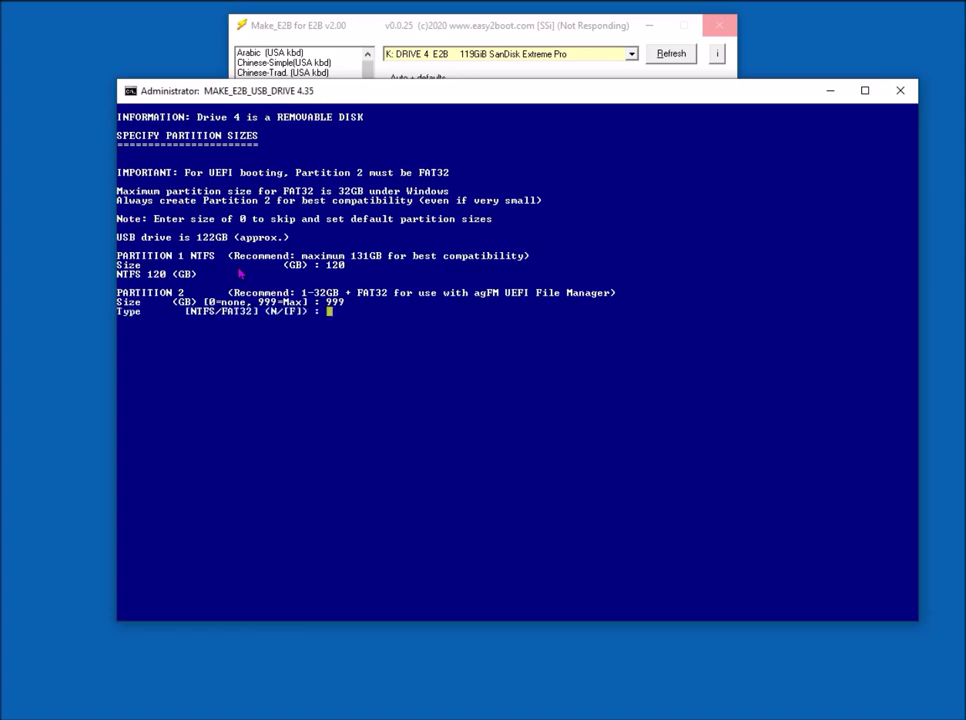
key(Return)
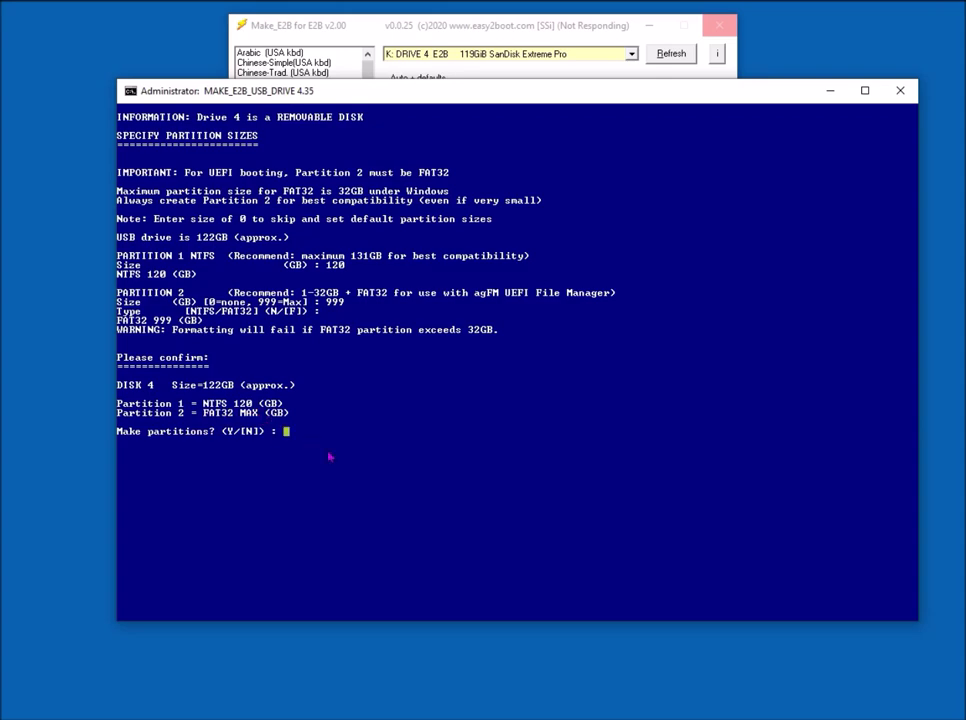
- Agree to make the partitions, continue despite the large device size and allow all data on Drive 4 to be erased
text(y)
key(Return)
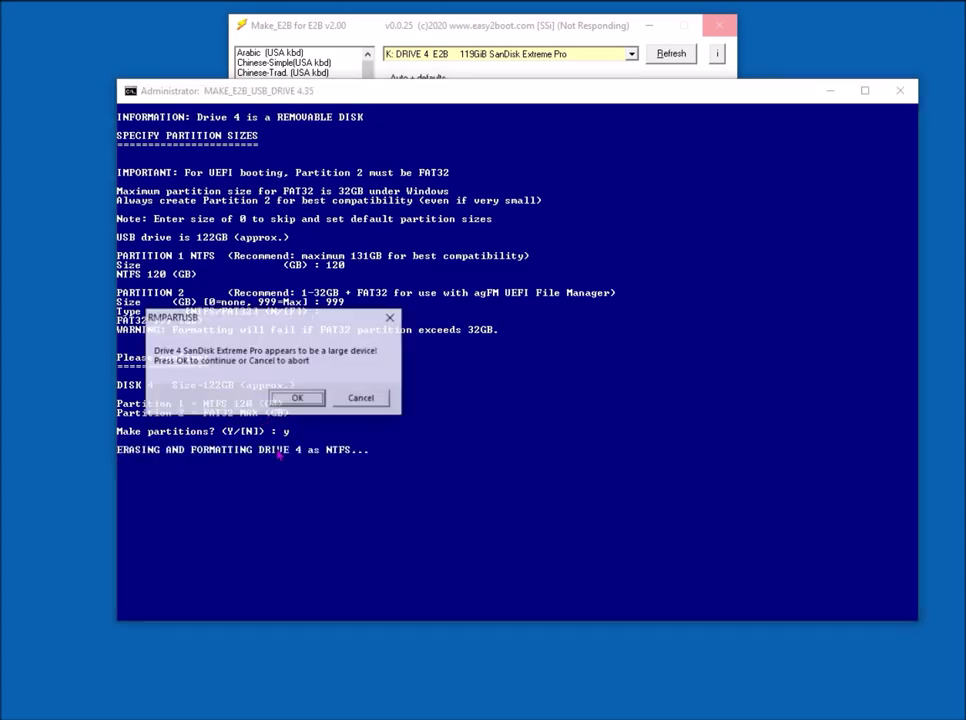
click(298, 400)
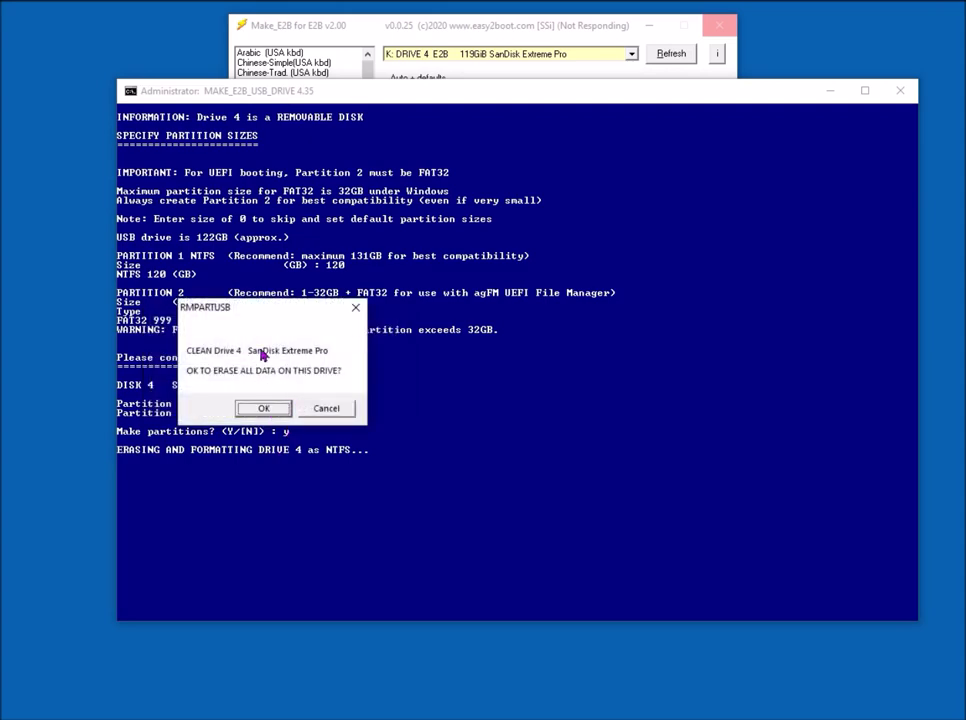
click(268, 410)
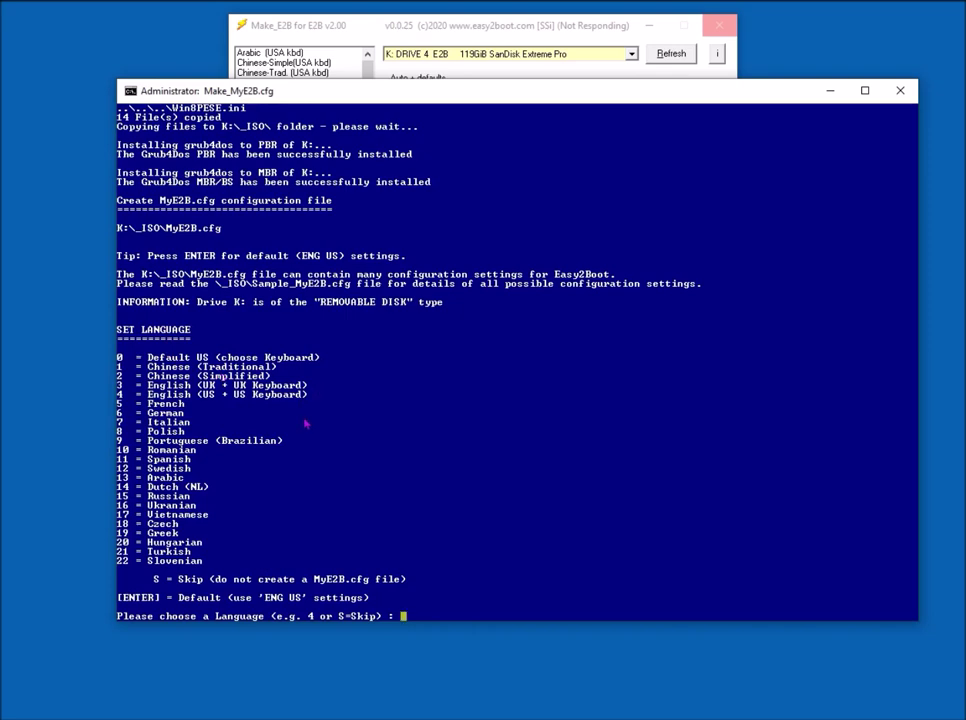
- Write the MyE2B.cfg file with language 3 (English UK + UK keyboard), no filename extensions in menus and no rotating icon
text(3)
key(Return)
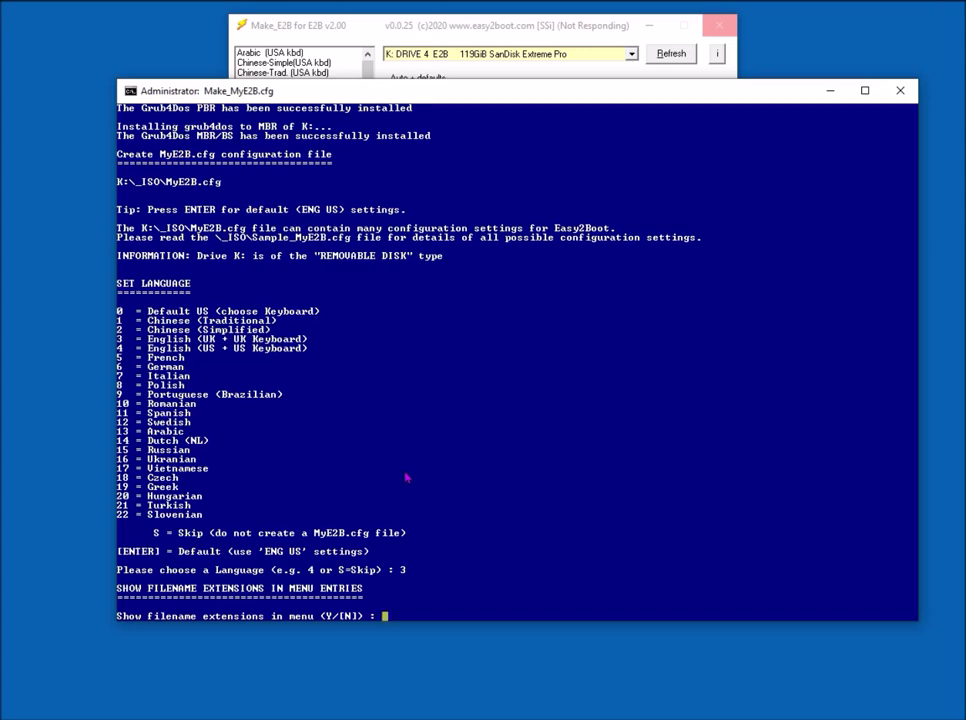
key(Return)
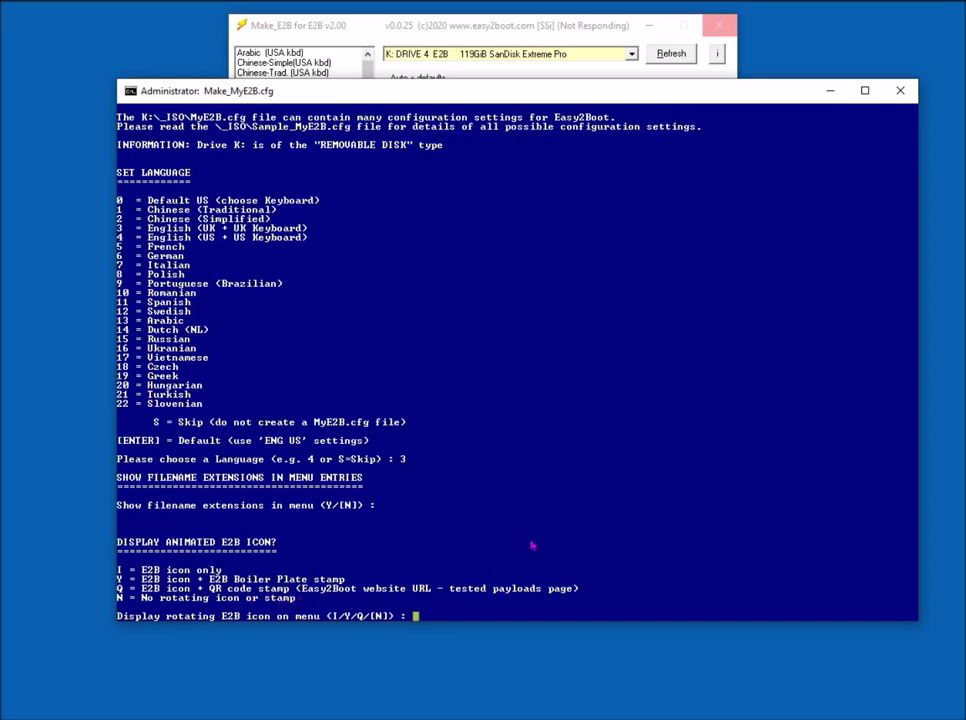
key(Return)
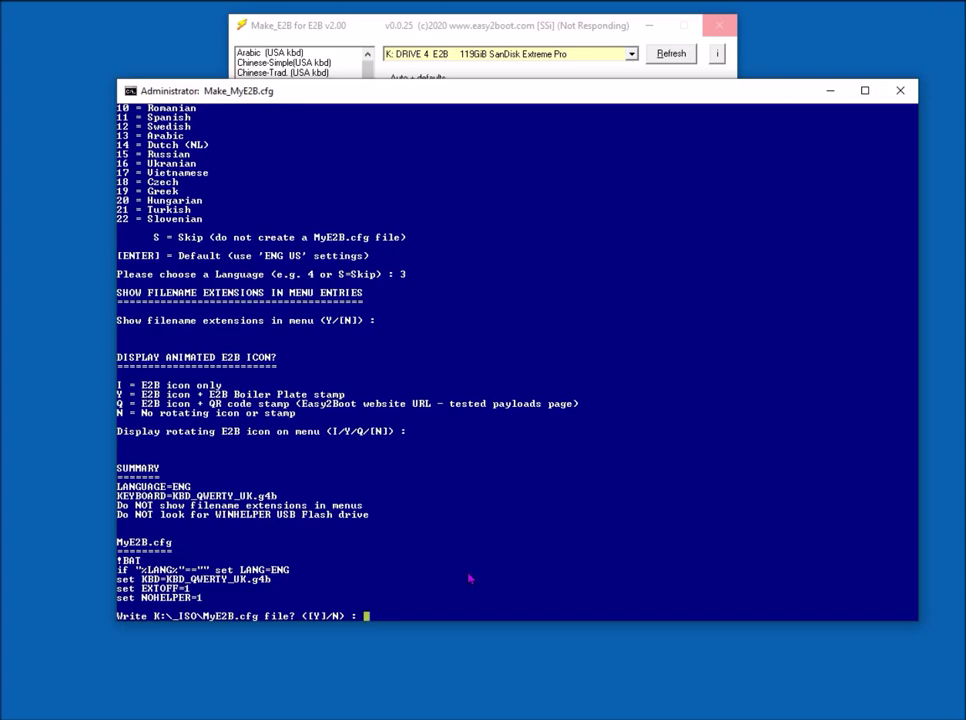
key(Return)
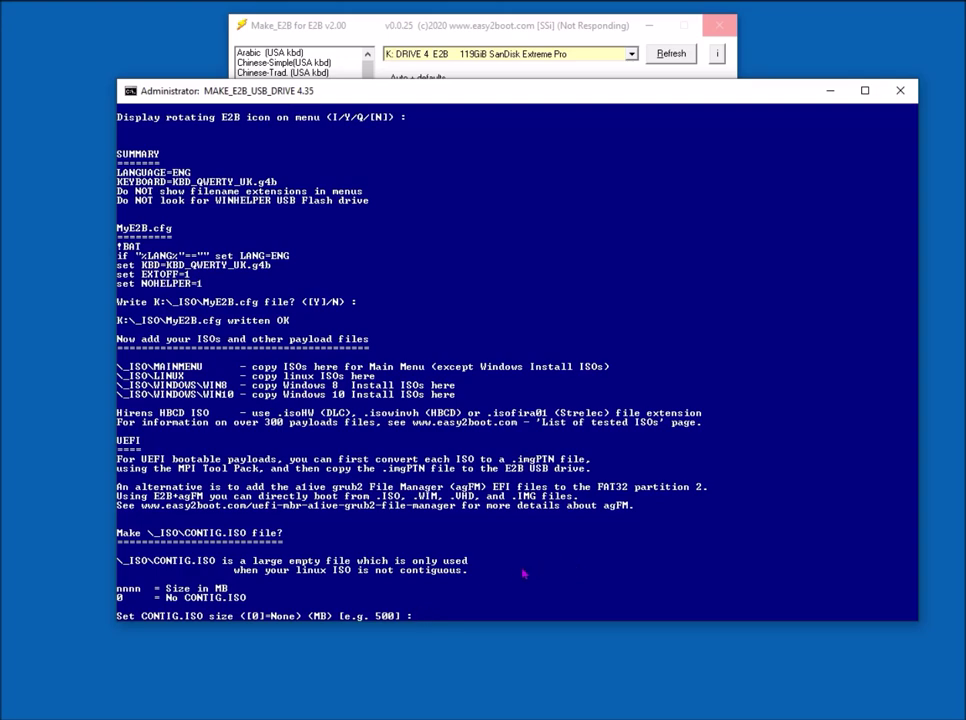
- Skip CONTIG.ISO with size 0, add the a1ive grub2 File Manager UEFI boot files to Partition 2 and finish the script
text(0)
key(Return)
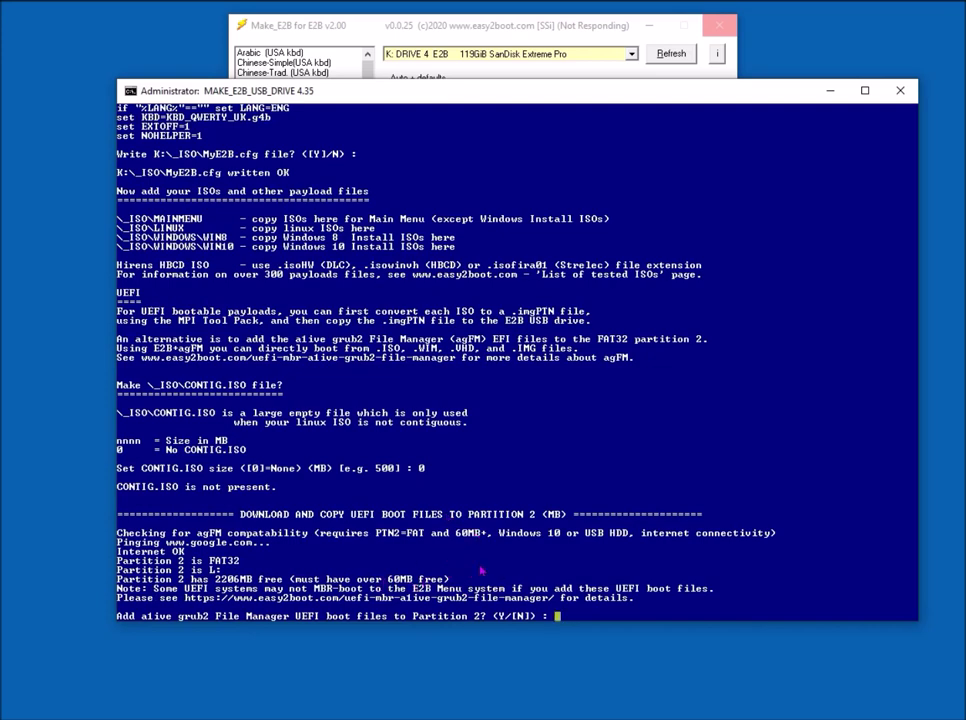
text(y)
key(Return)
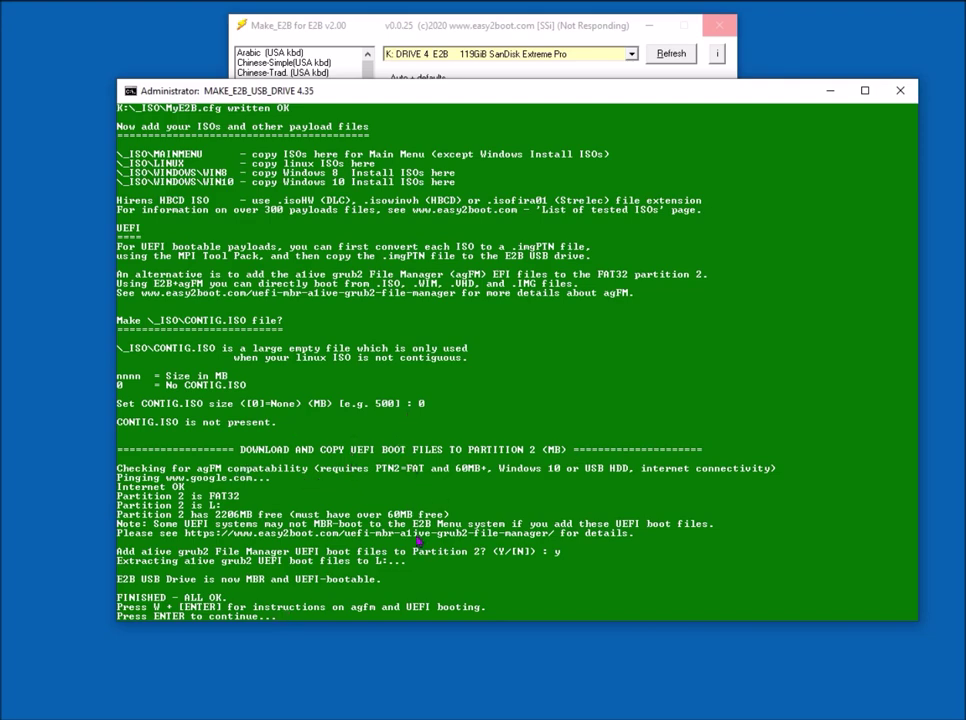
key(Return)
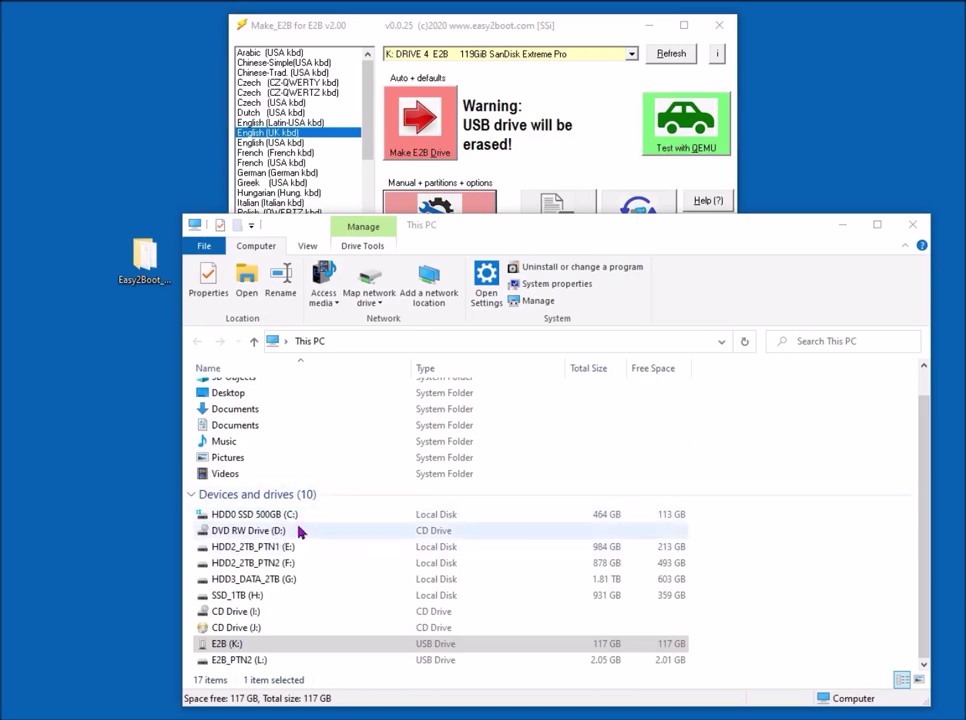
- Check the size and free space of the E2B_PTN2 (L:) partition in This PC
click(232, 661)
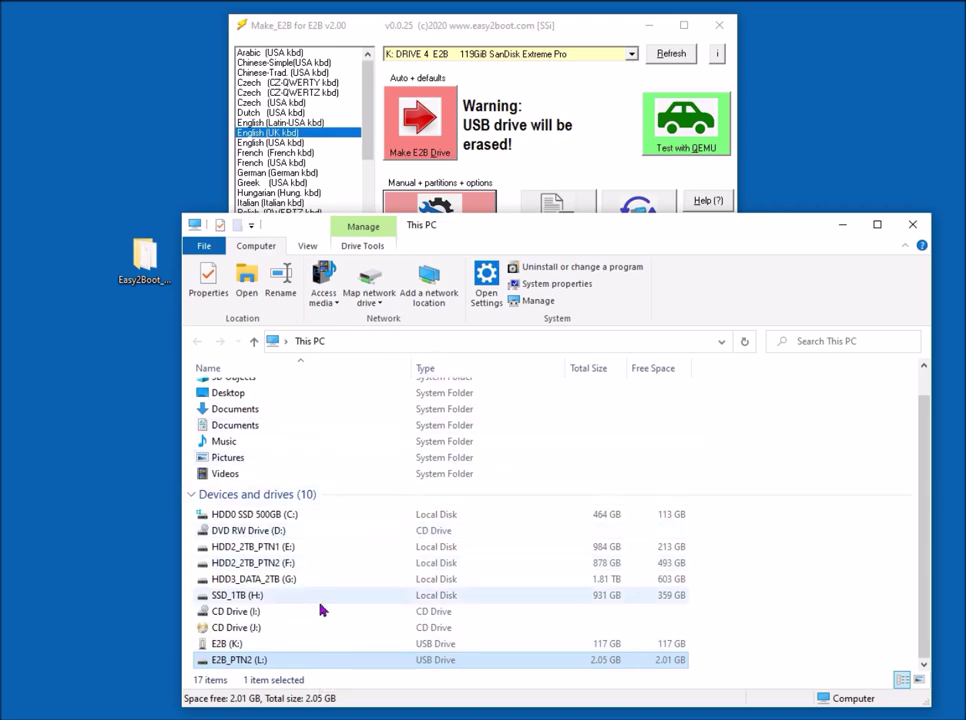
click(265, 662)
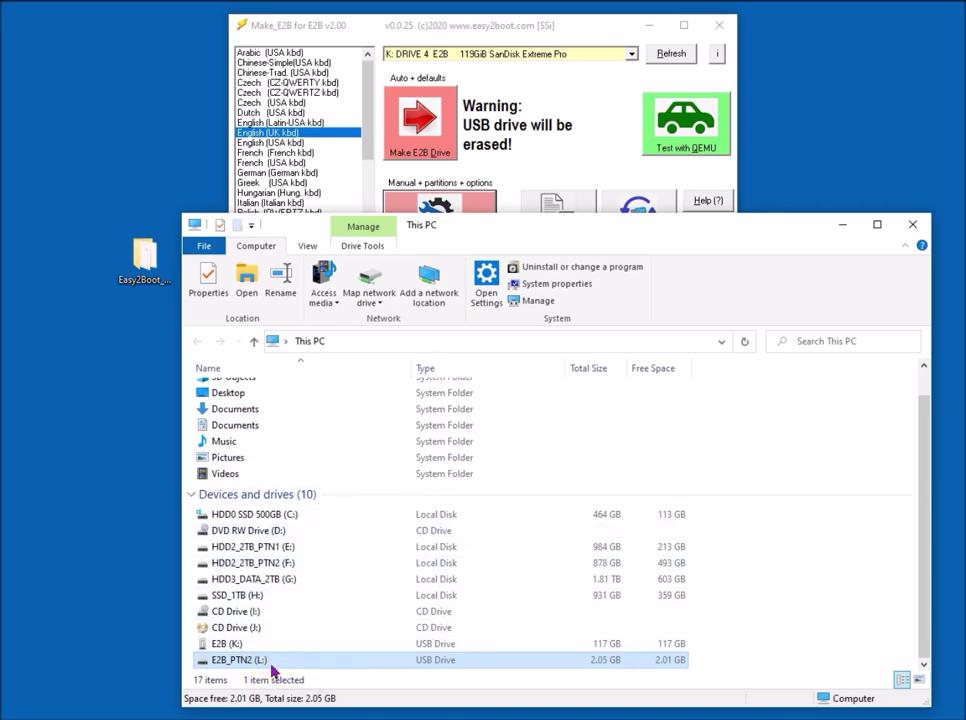
click(452, 664)
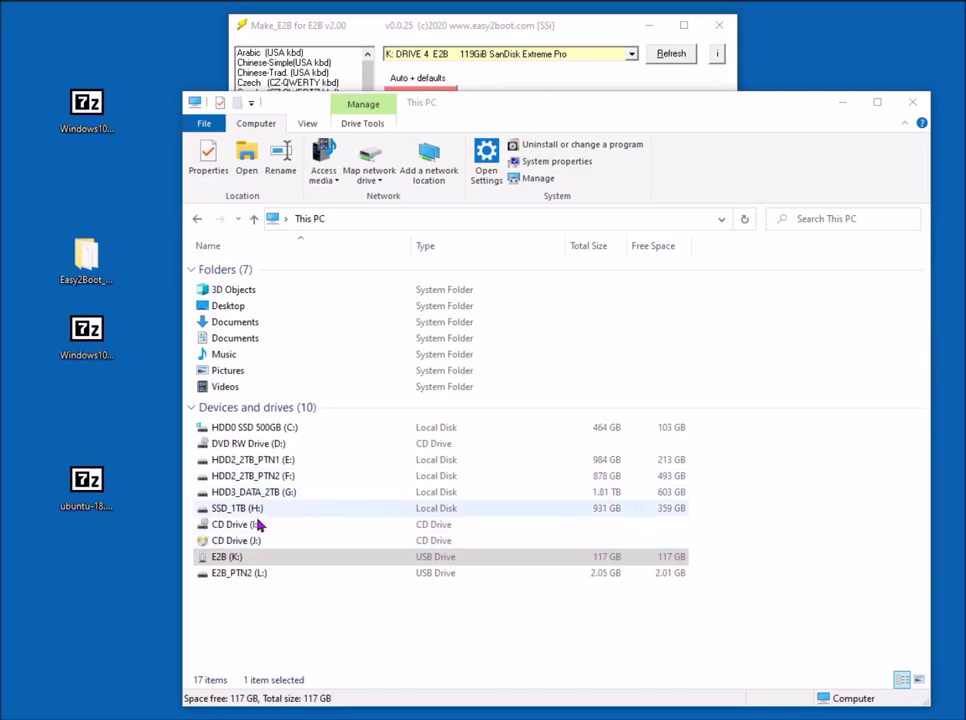
- Open the _ISO folder on E2B (K:) and go through its payload folders, including ANTIVIRUS, AUTO, BACKUP, LINUX, MAINMENU and UTILITIES
double_click(229, 558)
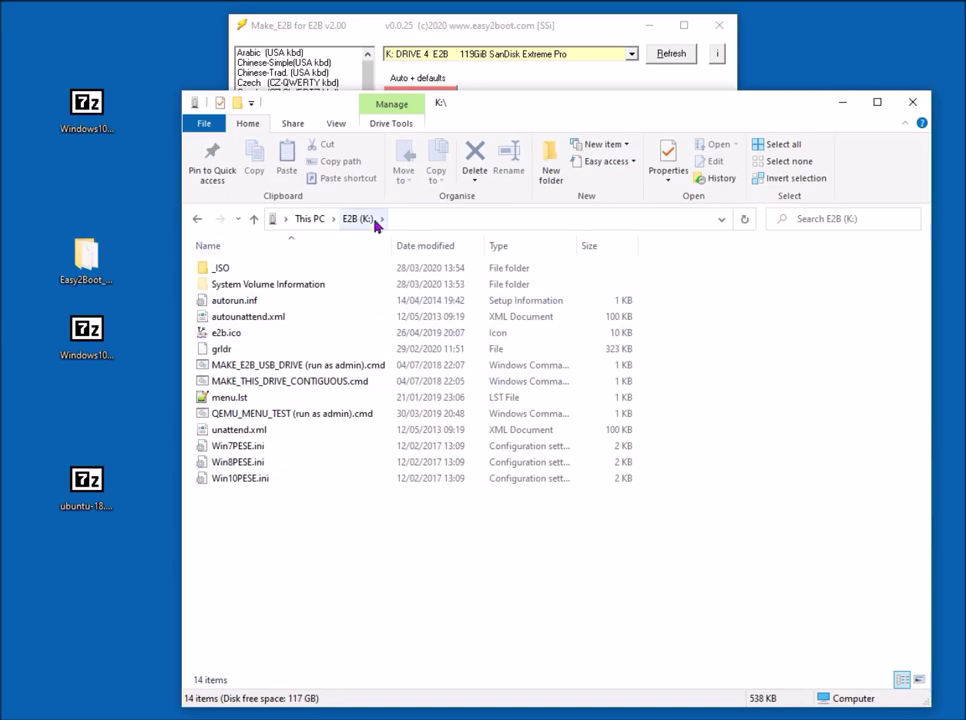
double_click(222, 268)
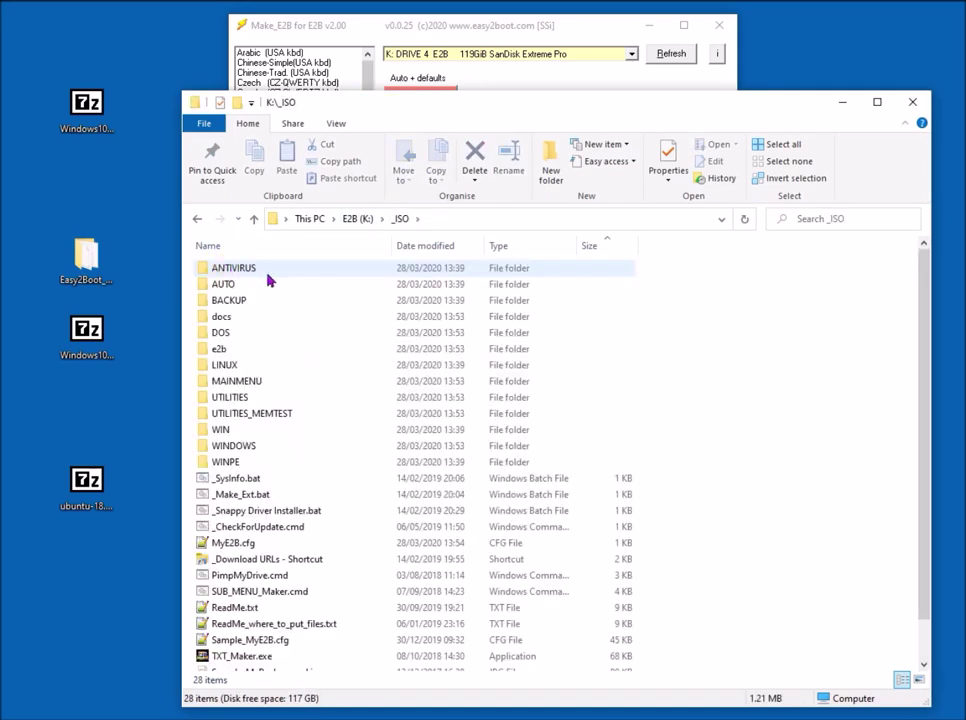
click(259, 266)
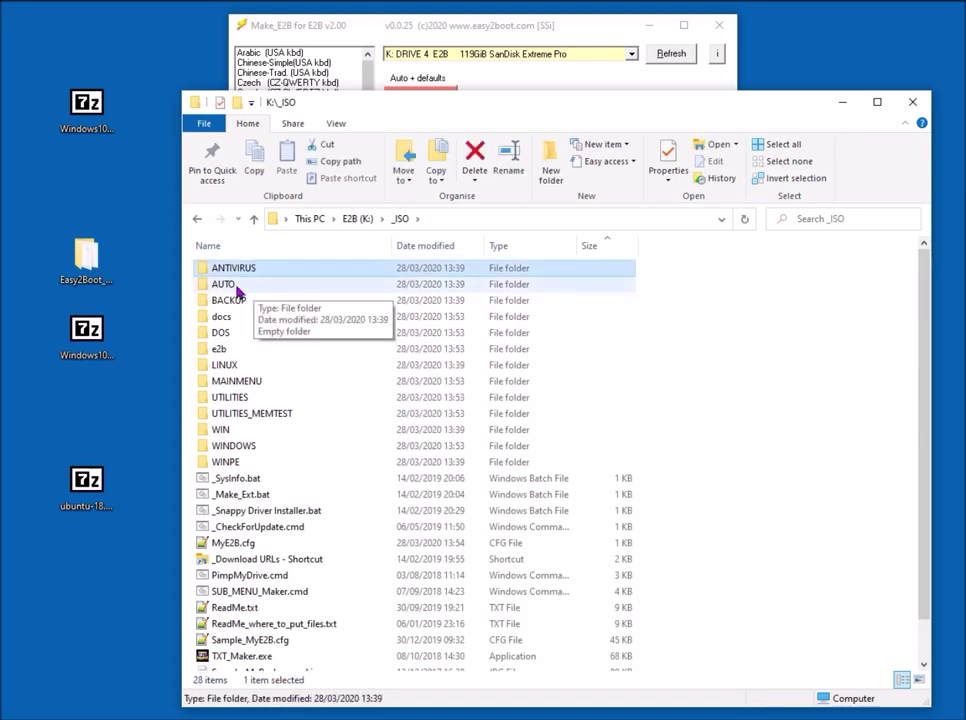
click(238, 286)
click(233, 298)
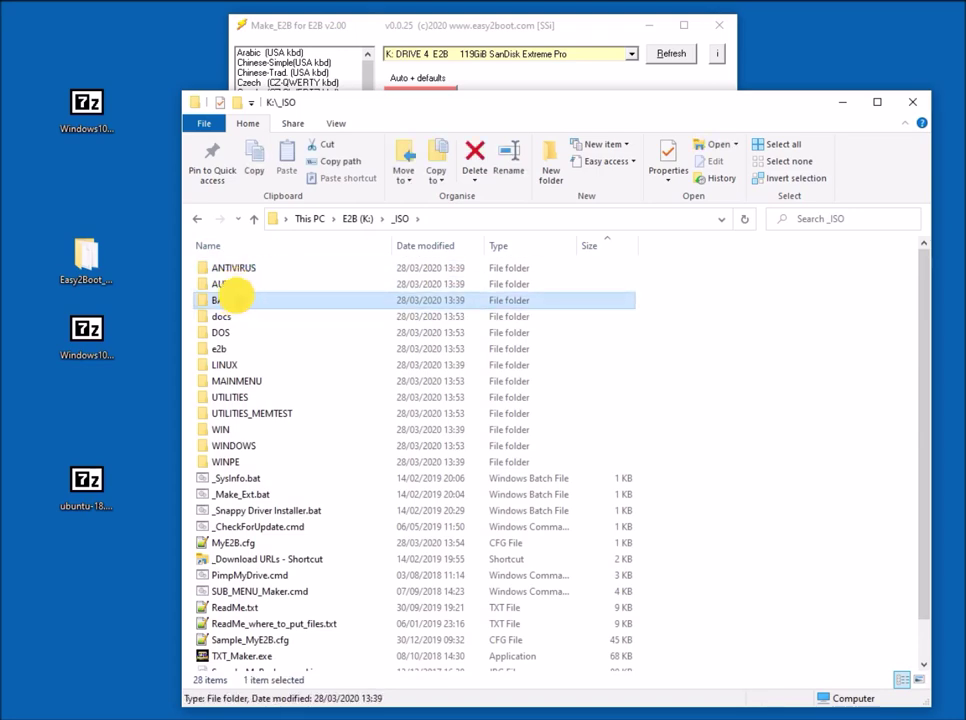
click(240, 366)
click(243, 381)
click(248, 399)
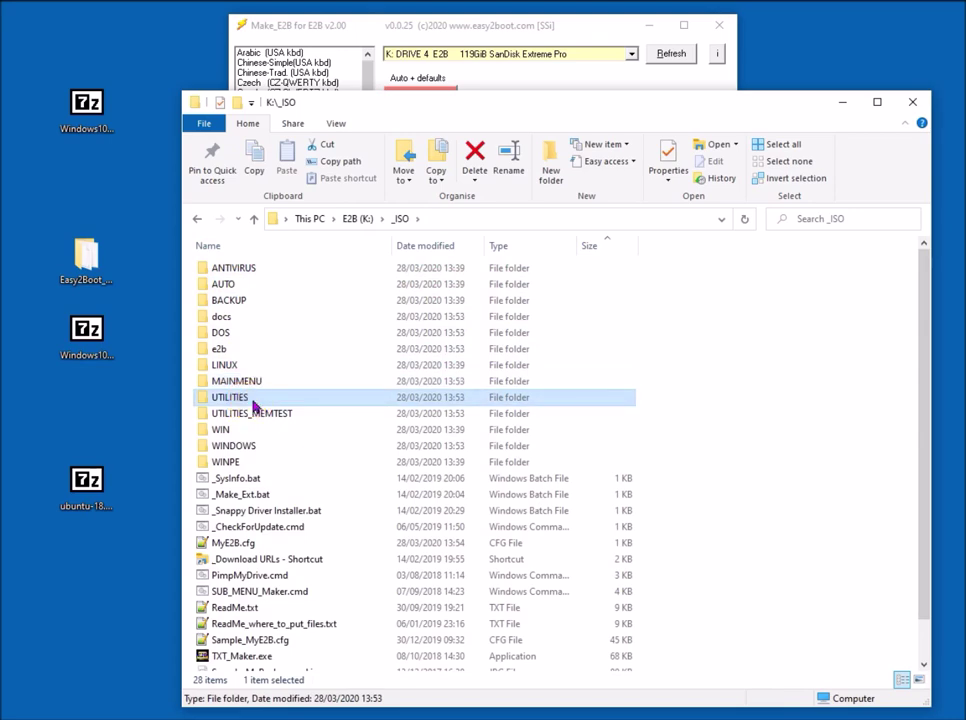
- View the contents of the UTILITIES payload folder on the E2B drive and return to the _ISO folder
click(288, 384)
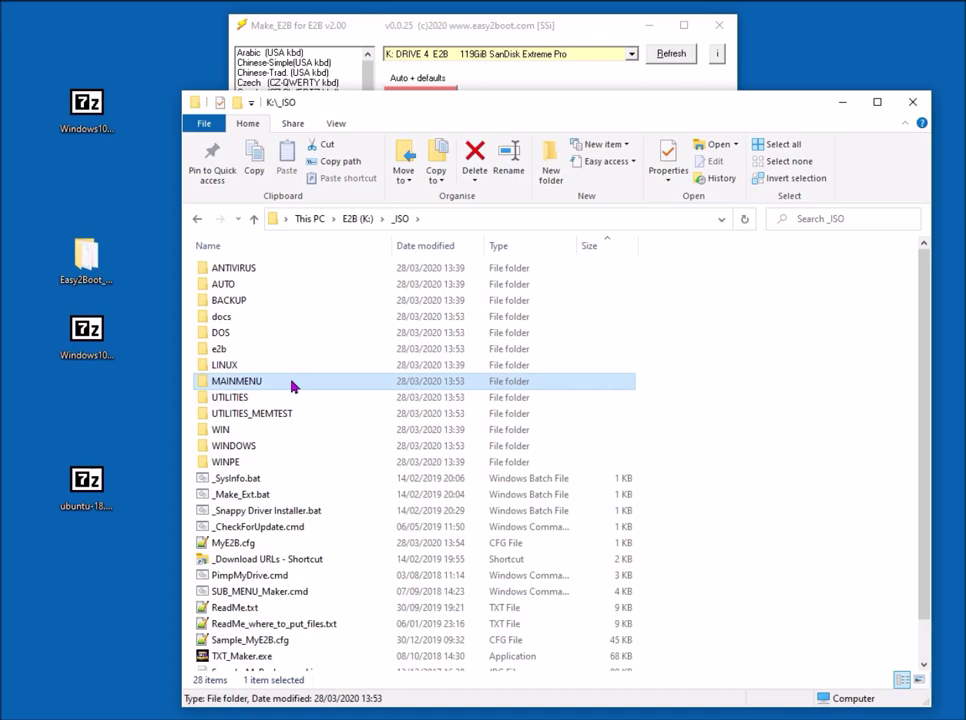
mouse_move(293, 386)
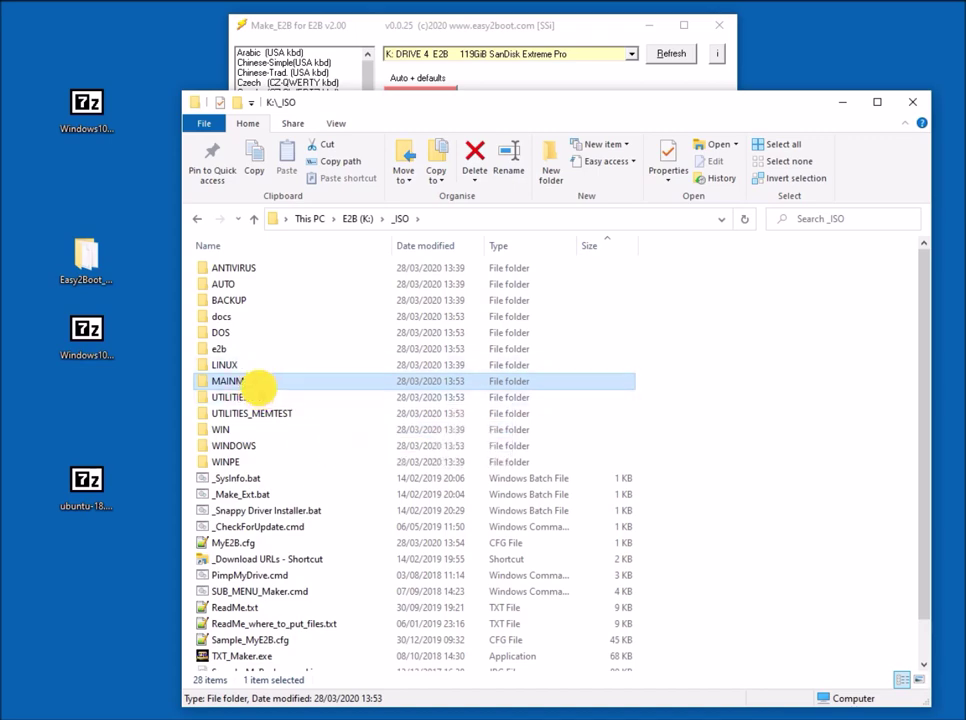
double_click(256, 396)
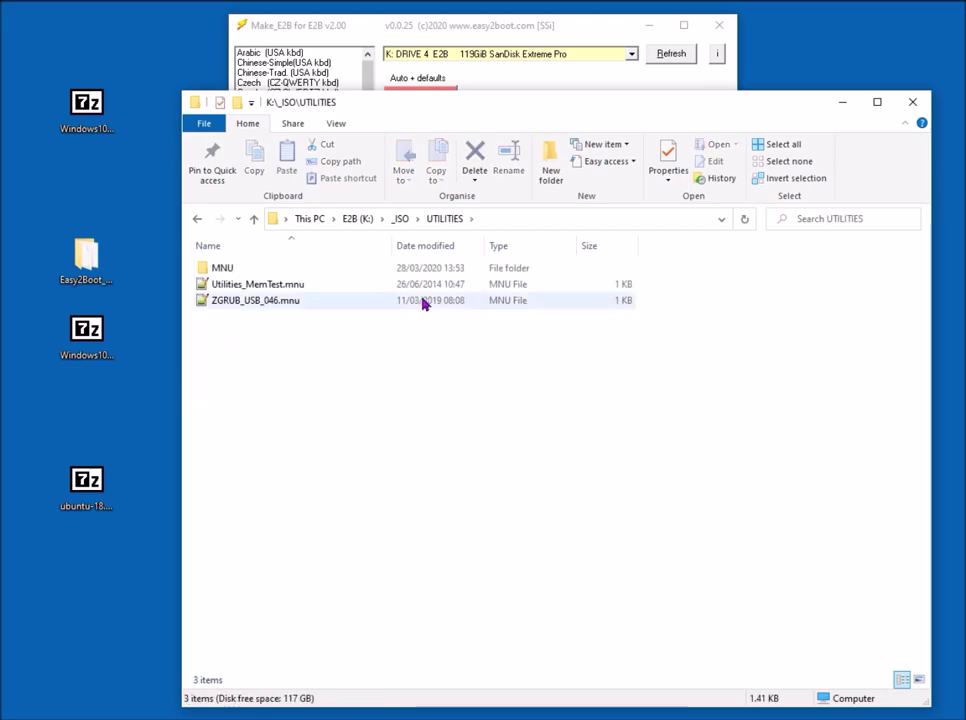
click(401, 219)
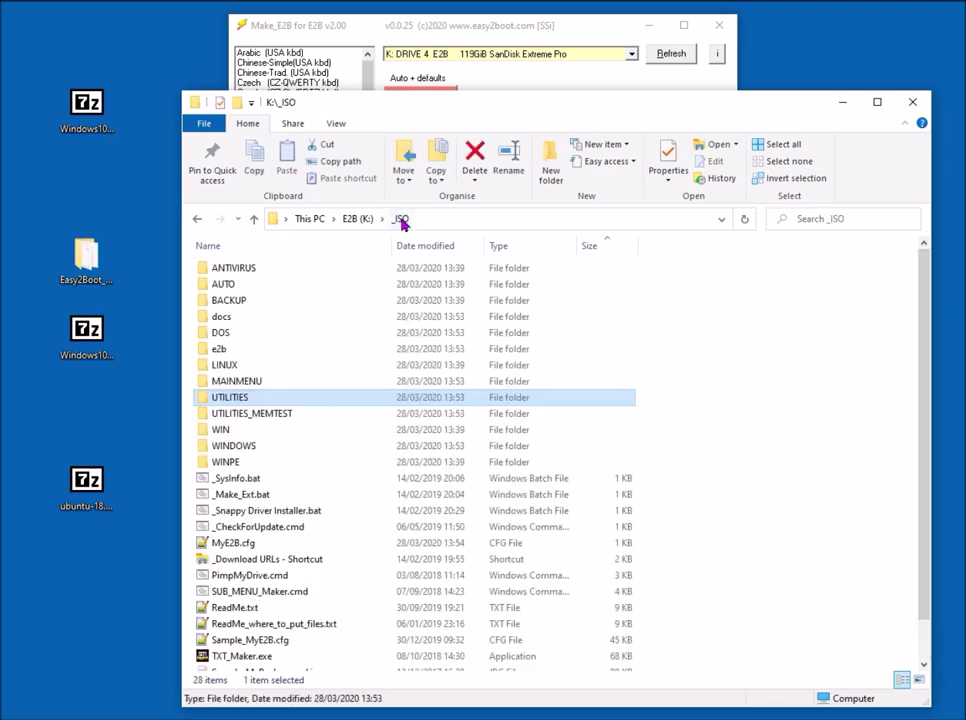
- Copy Windows10_1909_x64_English_MS.iso from the desktop into the _ISO\WINDOWS\WIN10 folder on the E2B drive
click(112, 335)
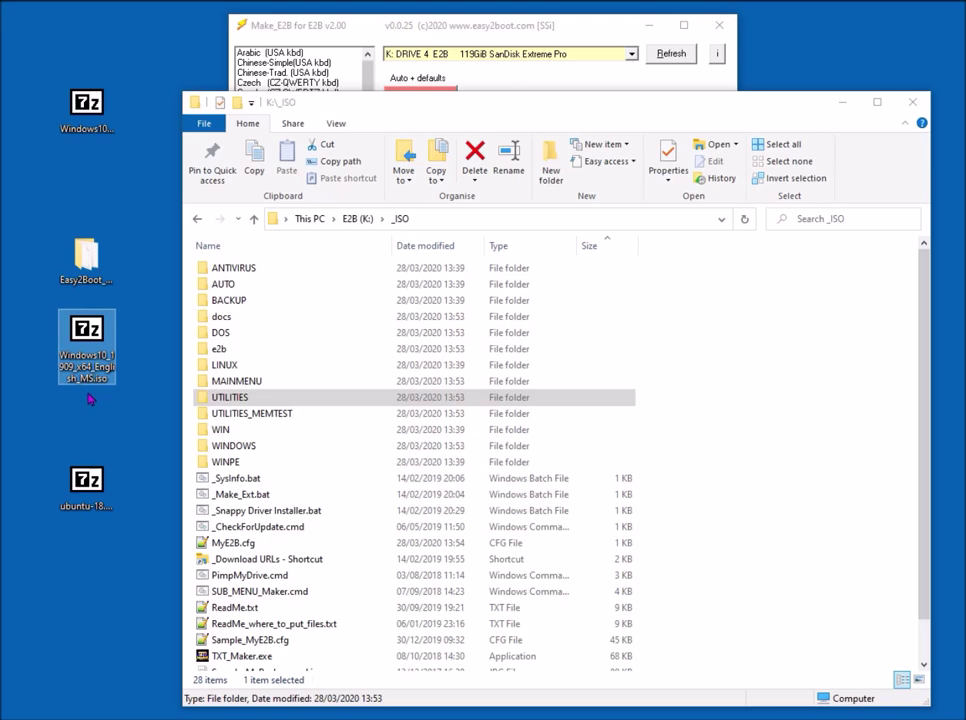
drag(89, 399, 76, 399)
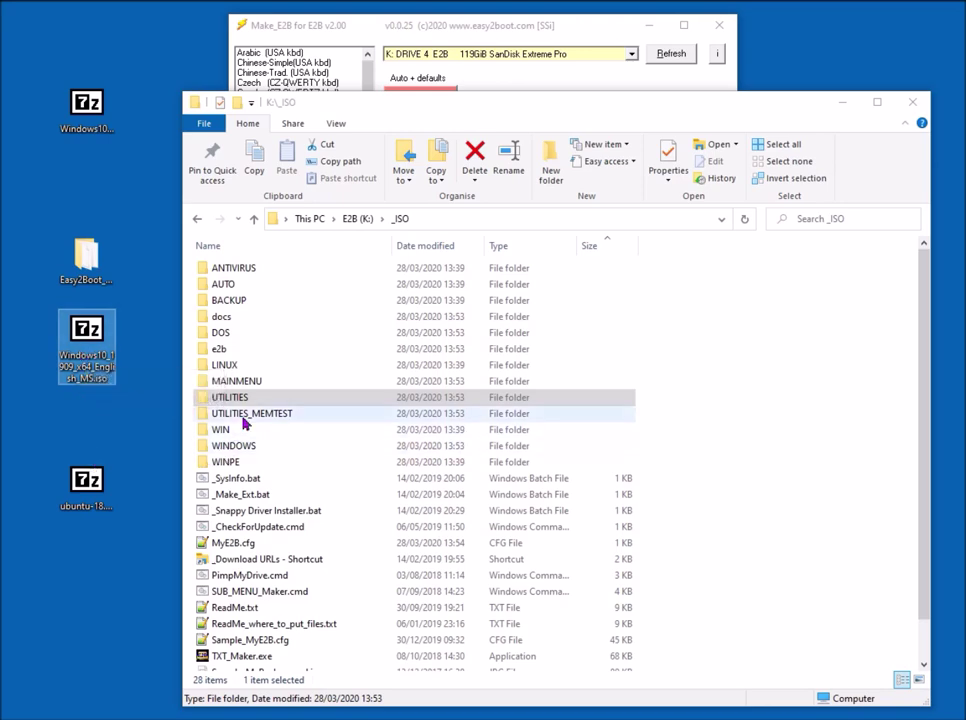
click(278, 366)
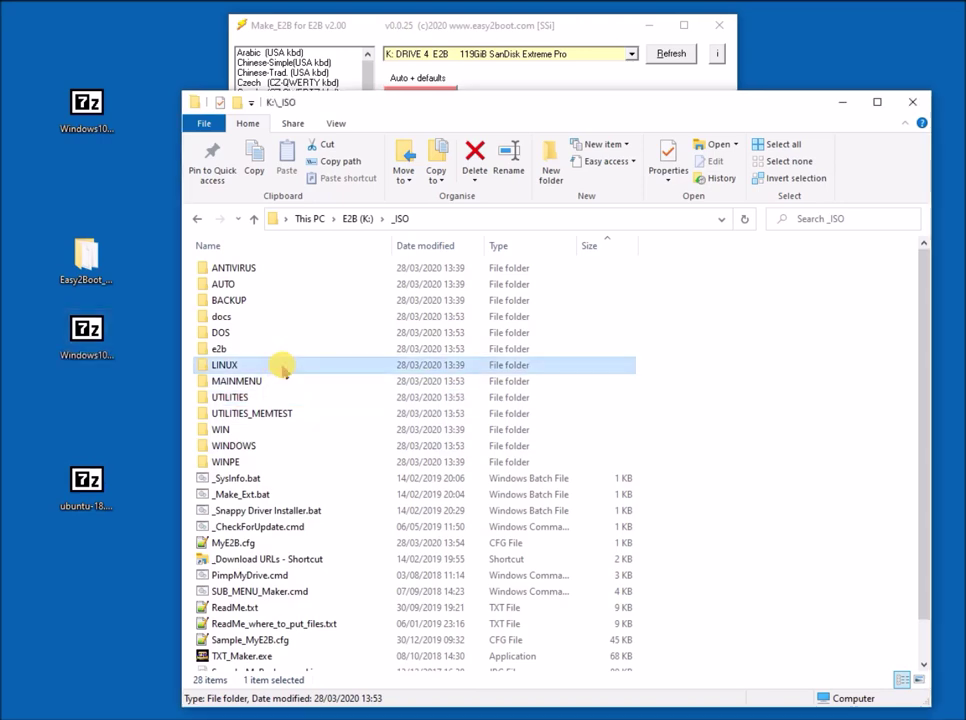
double_click(244, 445)
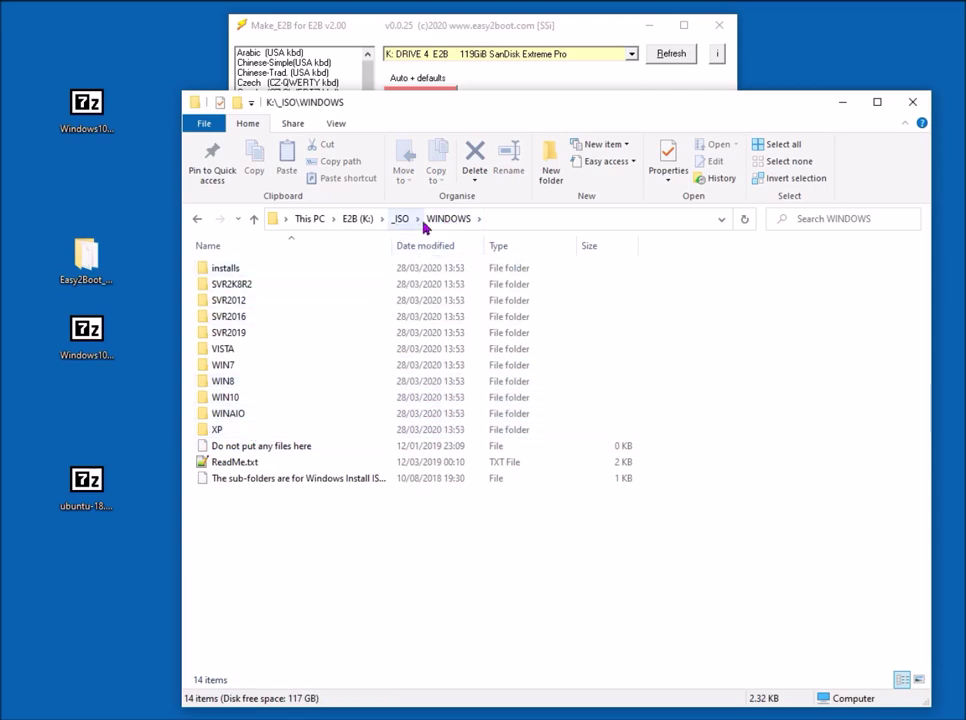
double_click(222, 397)
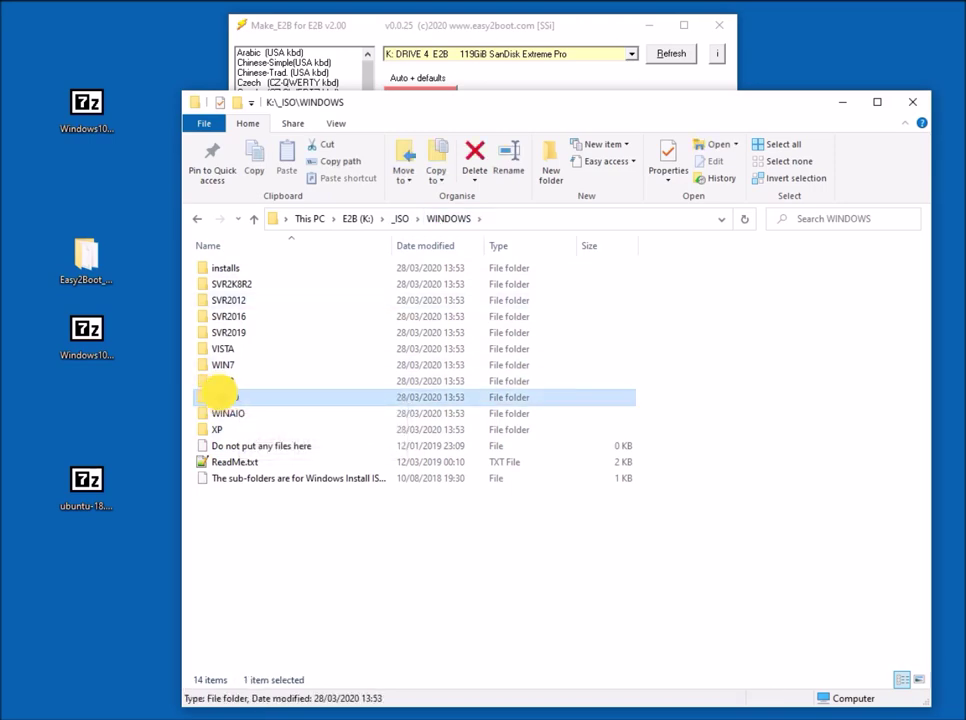
drag(91, 334, 391, 496)
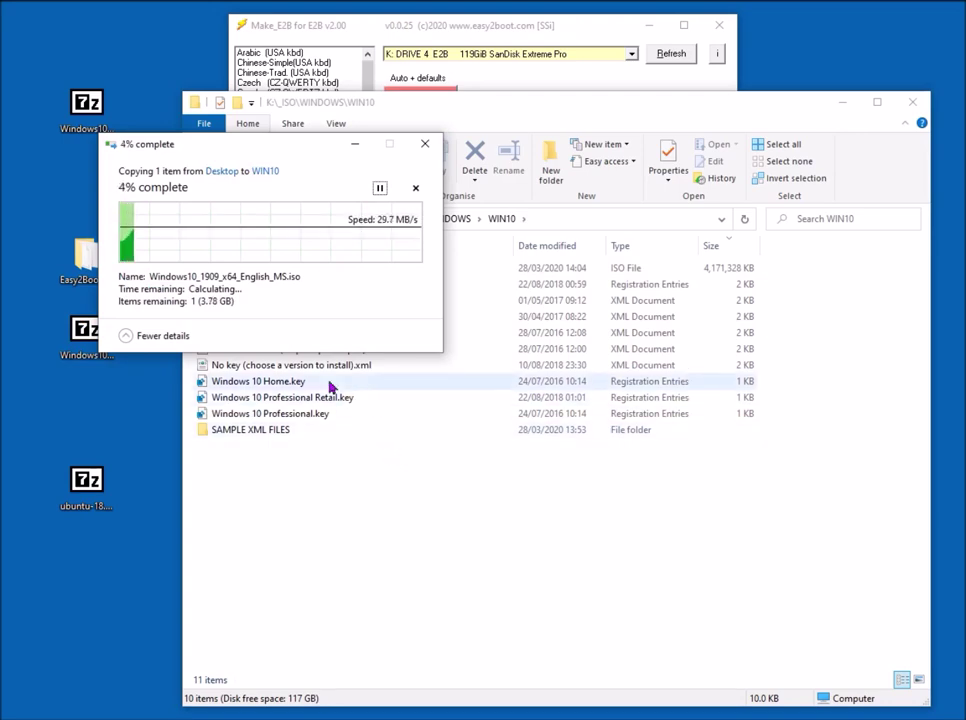
drag(318, 143, 679, 433)
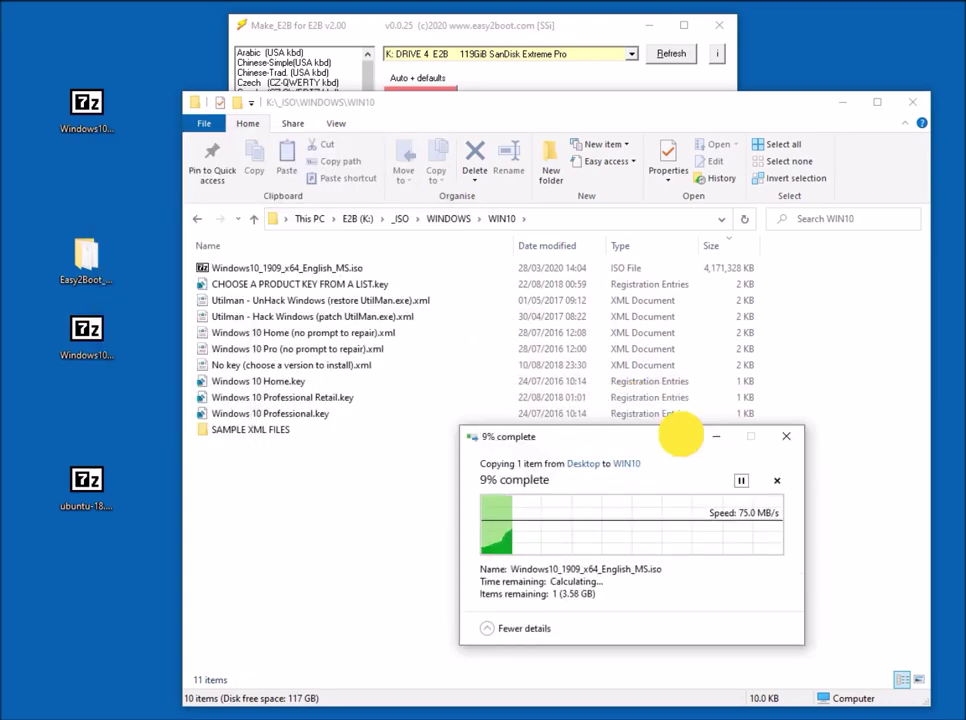
- Look through the WIN8 and WIN7 subfolders of _ISO\WINDOWS to see where other Windows install ISOs belong
click(447, 229)
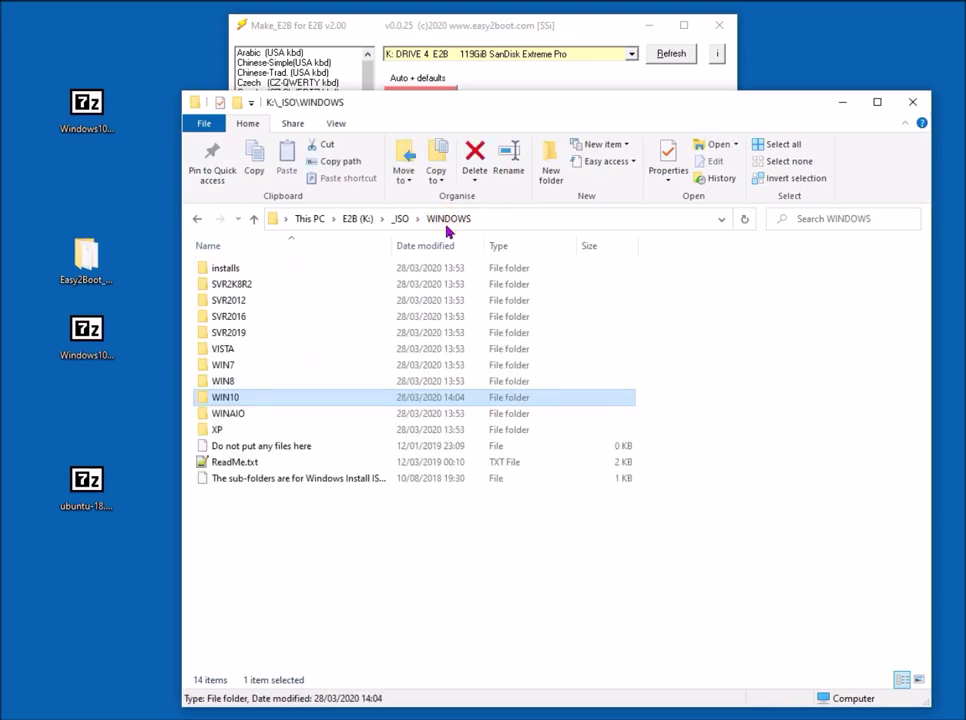
double_click(252, 388)
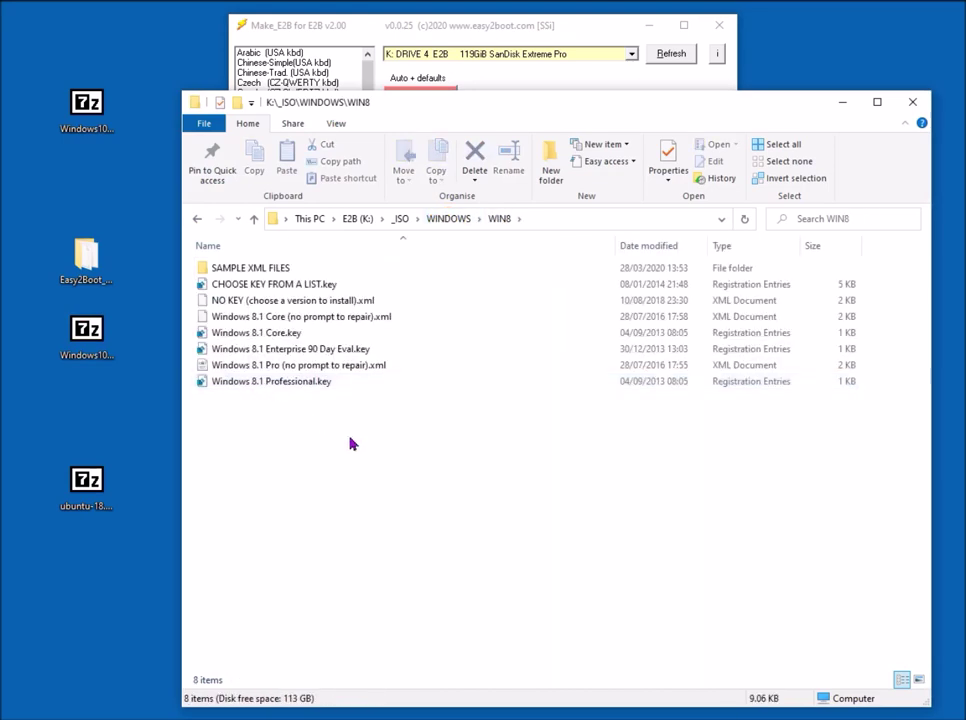
click(399, 218)
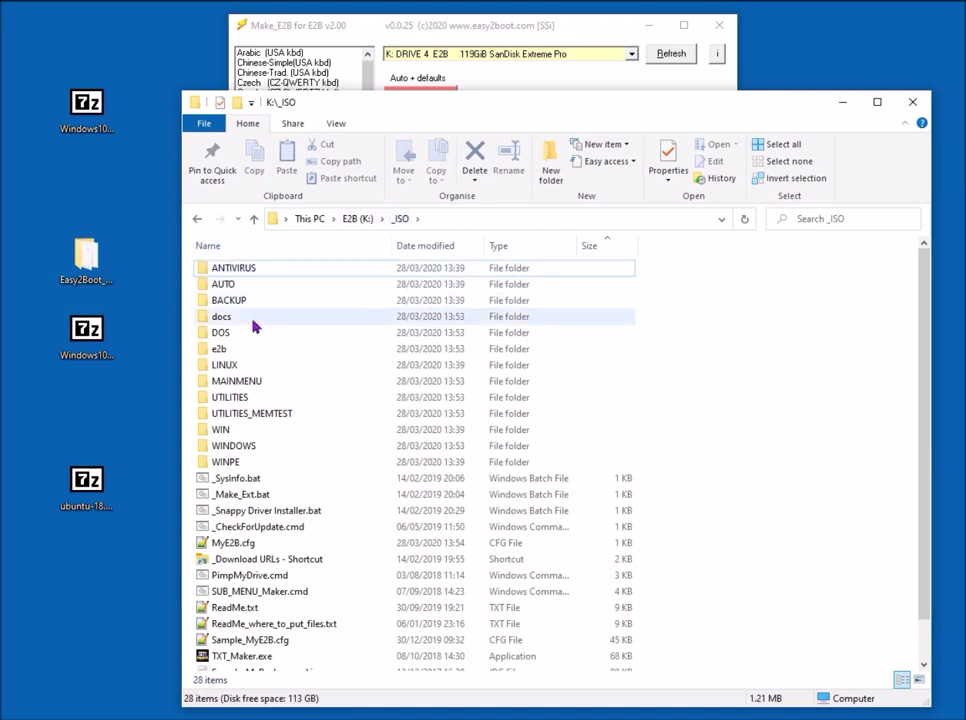
double_click(255, 448)
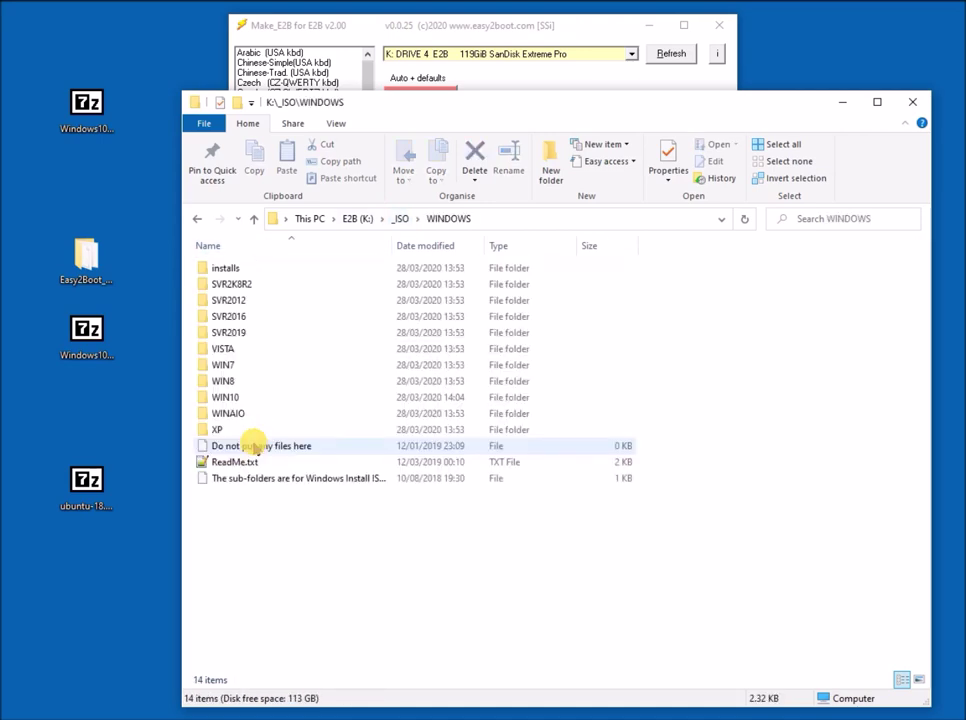
double_click(242, 364)
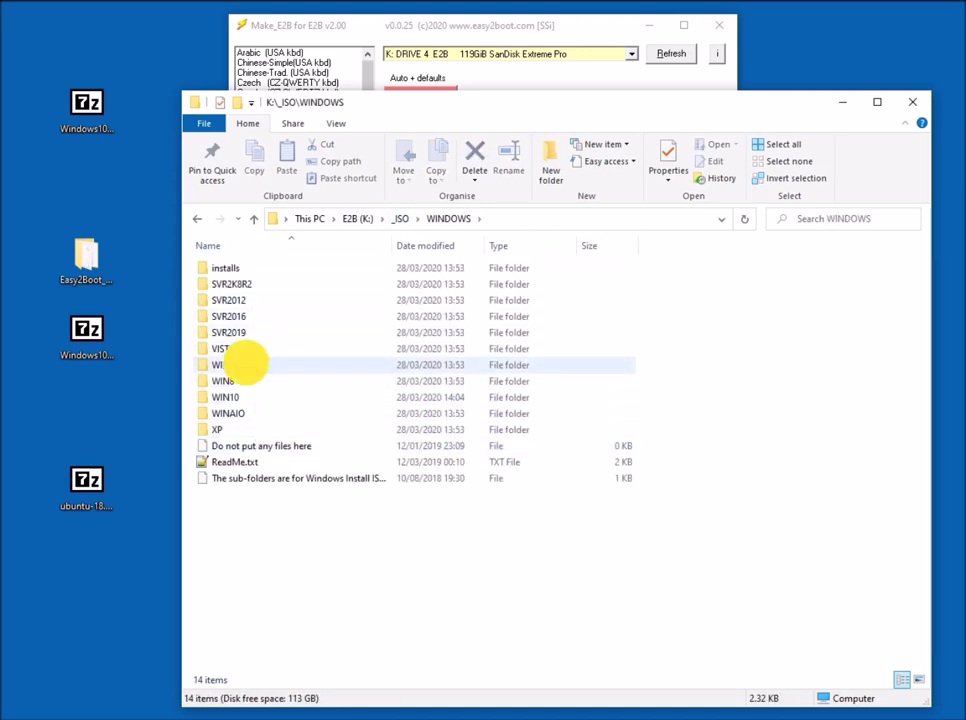
click(339, 406)
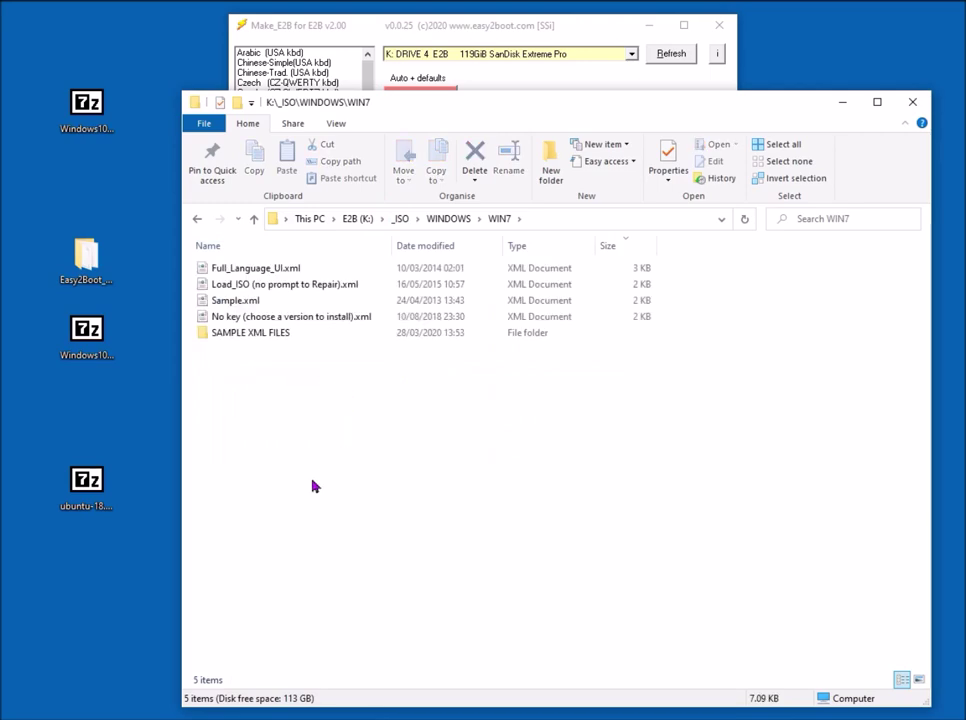
- Copy ubuntu-18.04.3-desktop-amd64.iso from the desktop into the _ISO\LINUX folder on the E2B drive
click(80, 487)
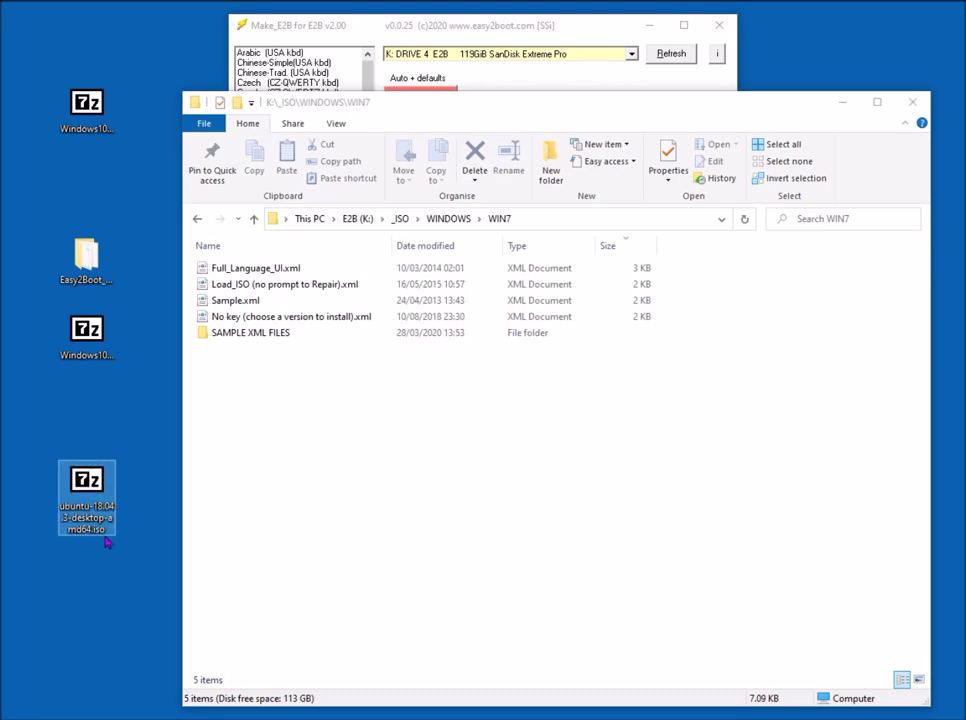
click(400, 218)
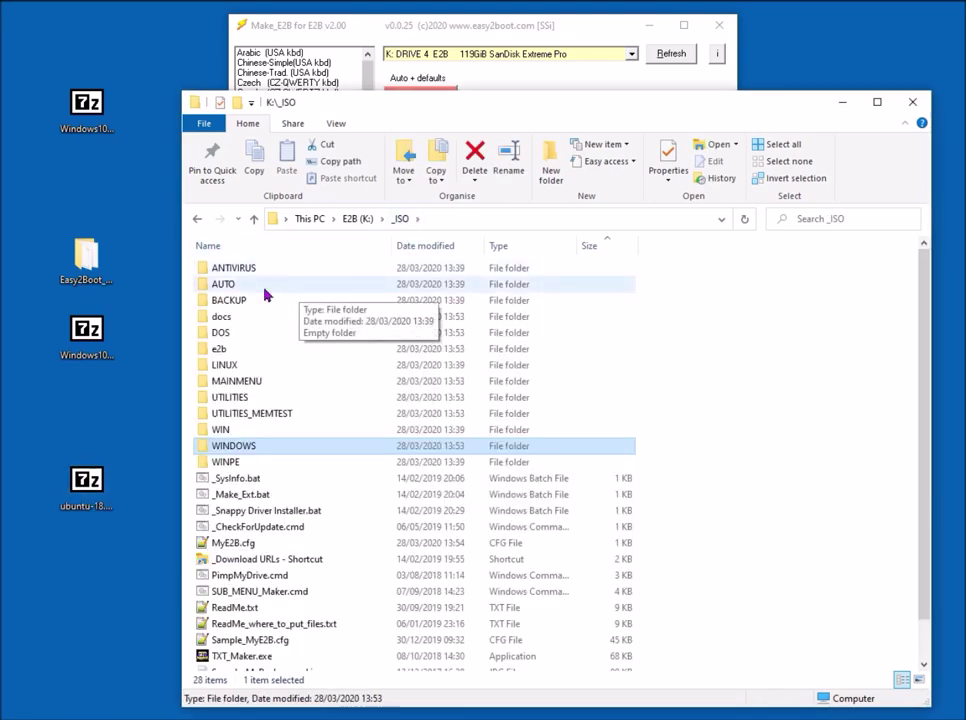
click(248, 366)
double_click(248, 366)
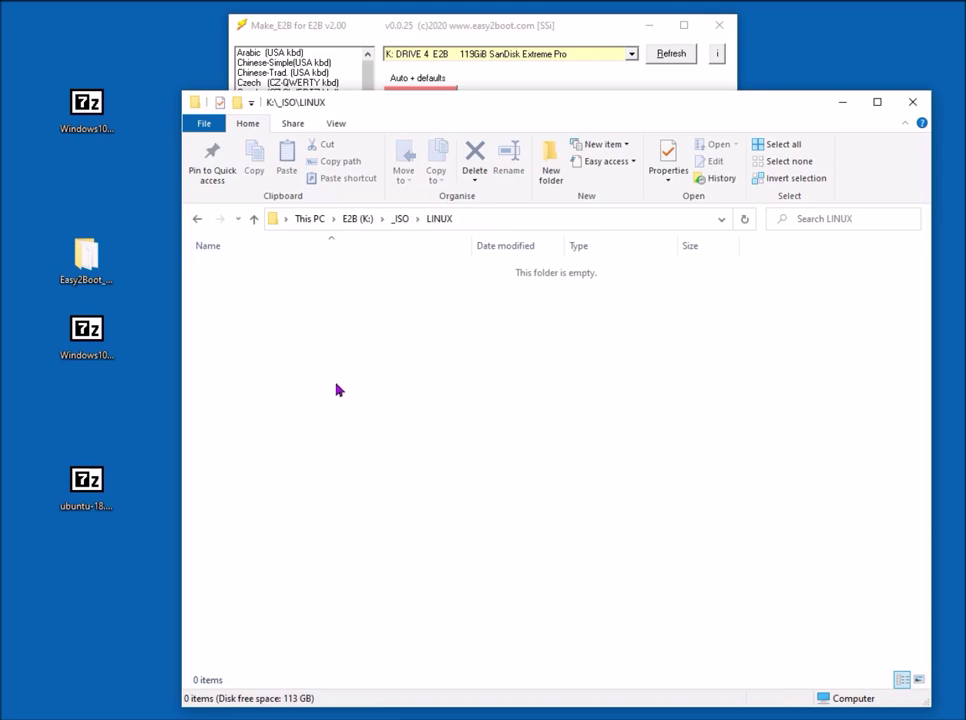
click(90, 485)
drag(90, 485, 461, 436)
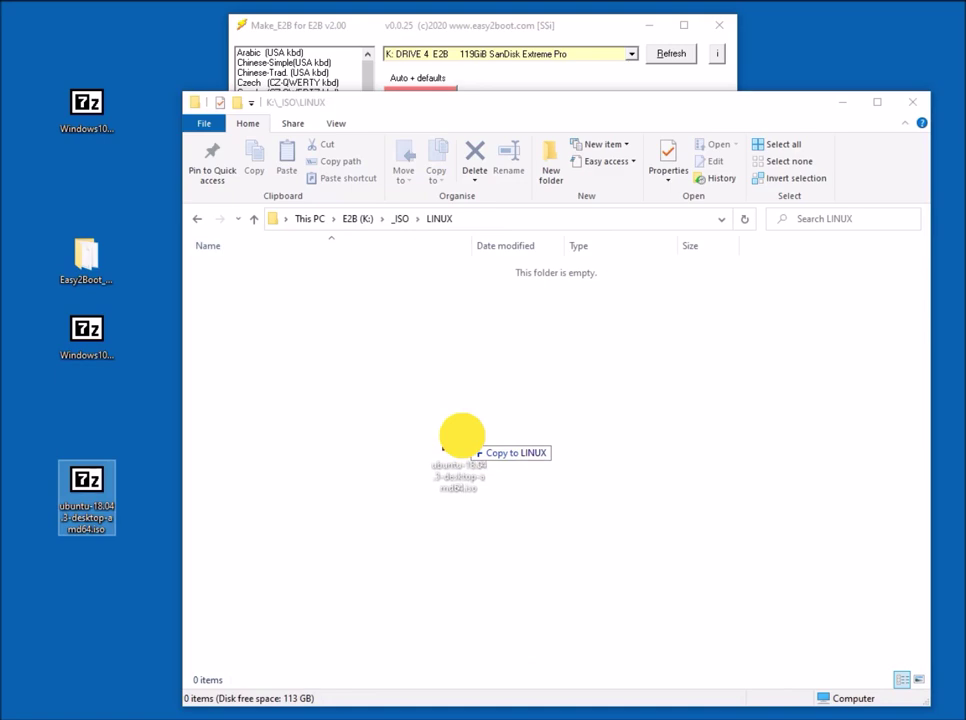
drag(461, 436, 453, 445)
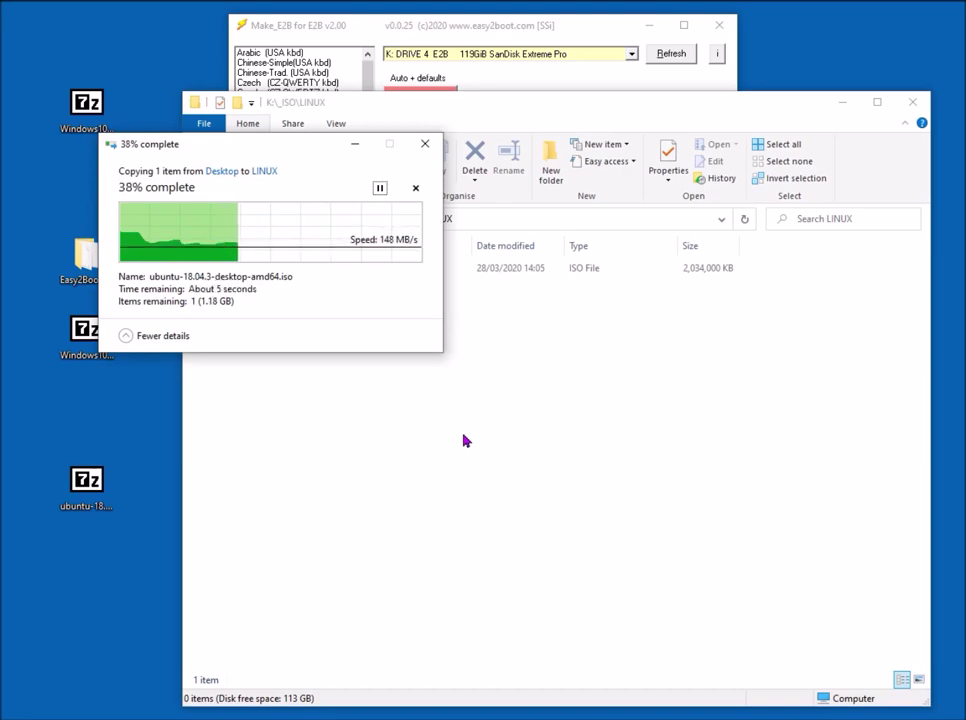
drag(215, 153, 330, 287)
- Copy Windows10_1909_x64_English_MS.imgPTN23 from the desktop into the _ISO\WINDOWS\WIN10 folder
click(80, 135)
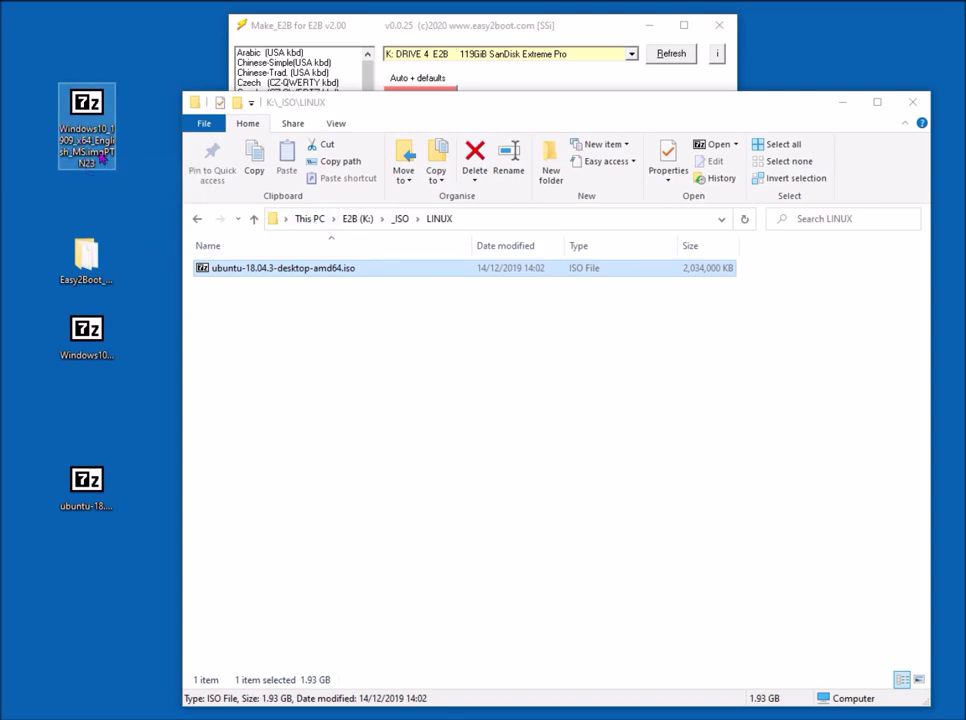
click(392, 225)
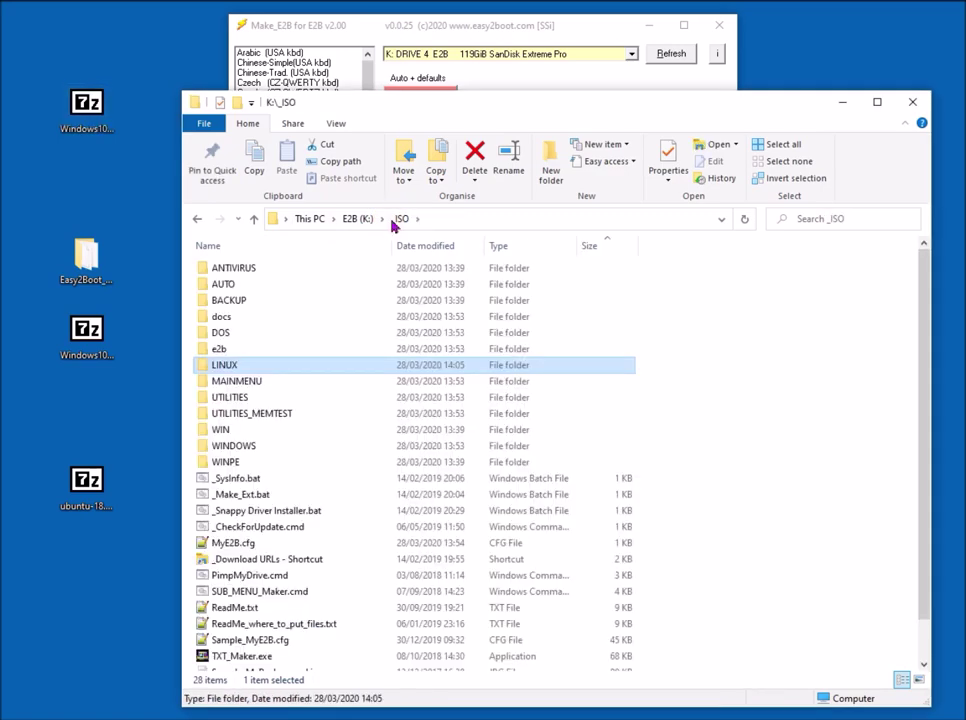
double_click(235, 447)
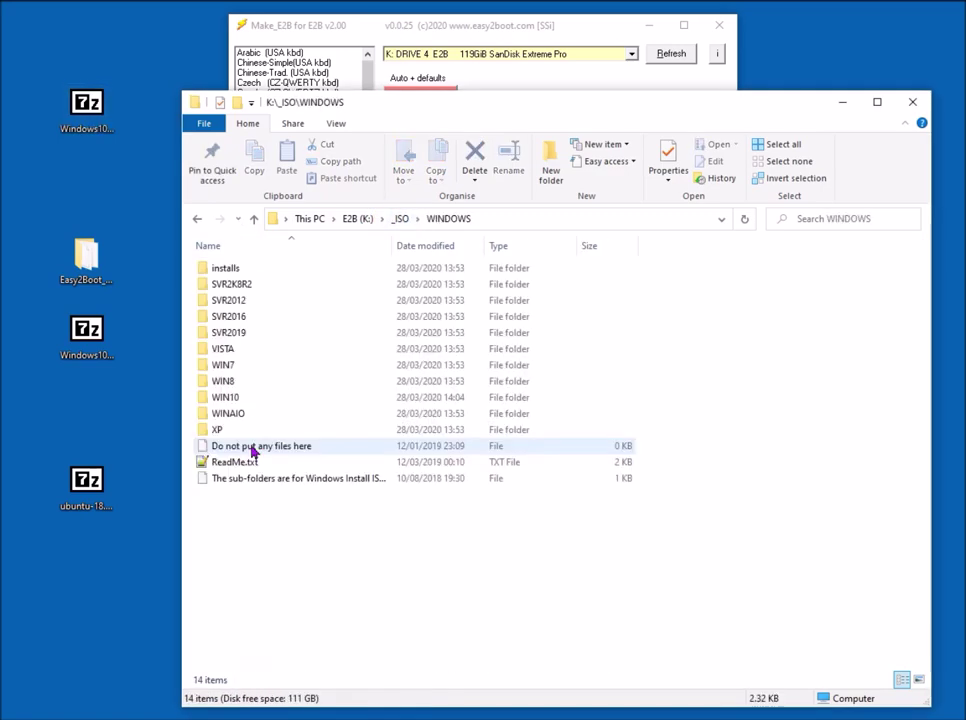
double_click(268, 399)
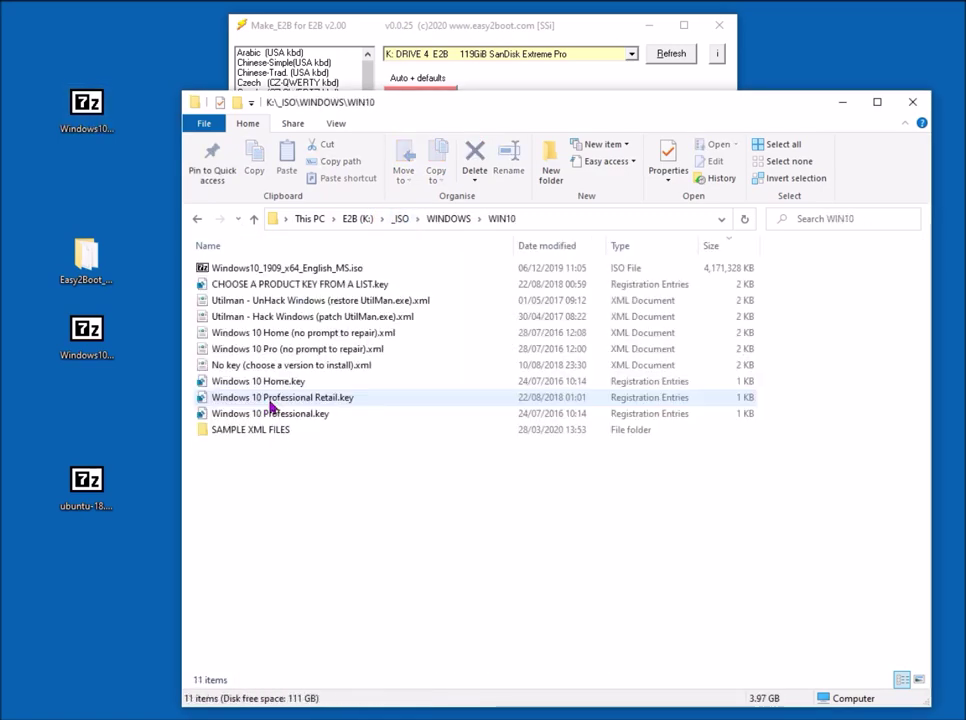
click(90, 118)
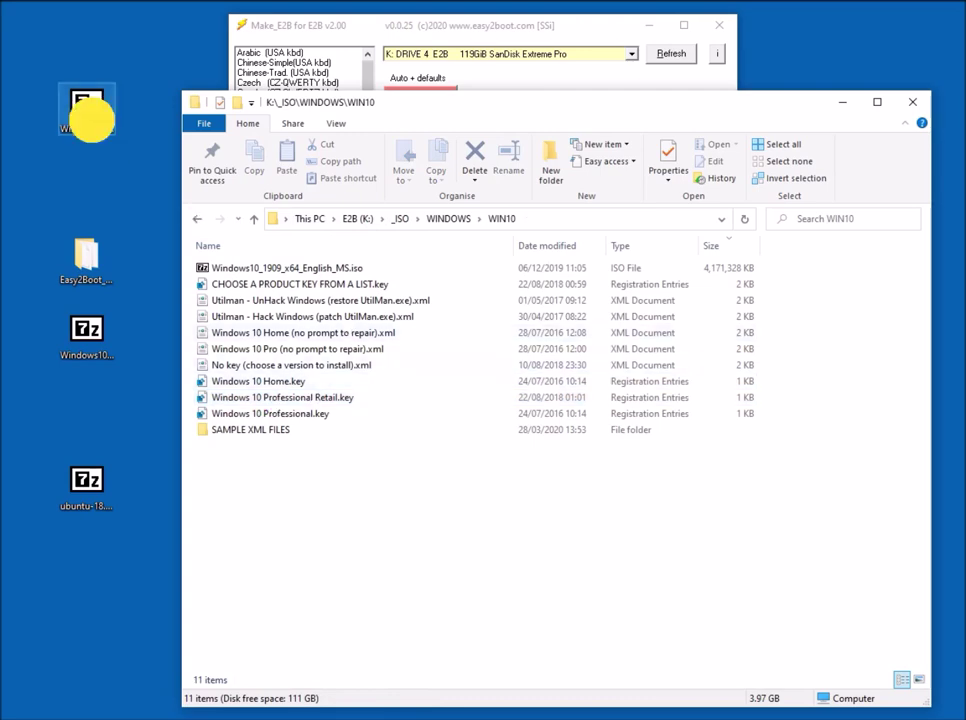
drag(127, 131, 270, 432)
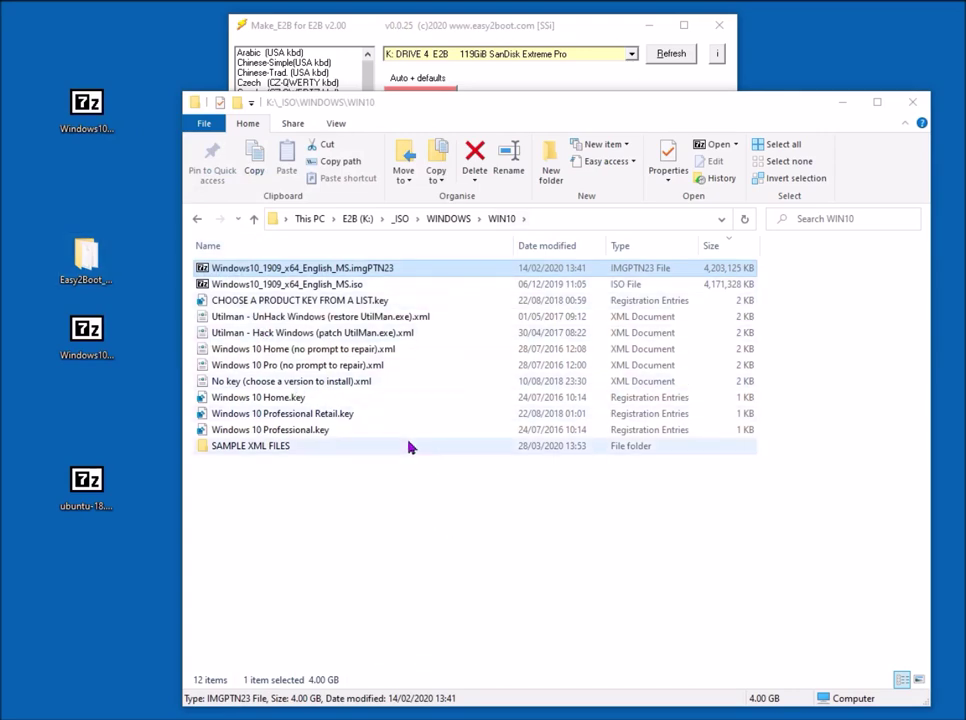
- Review the ISO, product key file and no-prompt-to-repair XML files in the WIN10 folder
click(355, 305)
click(324, 283)
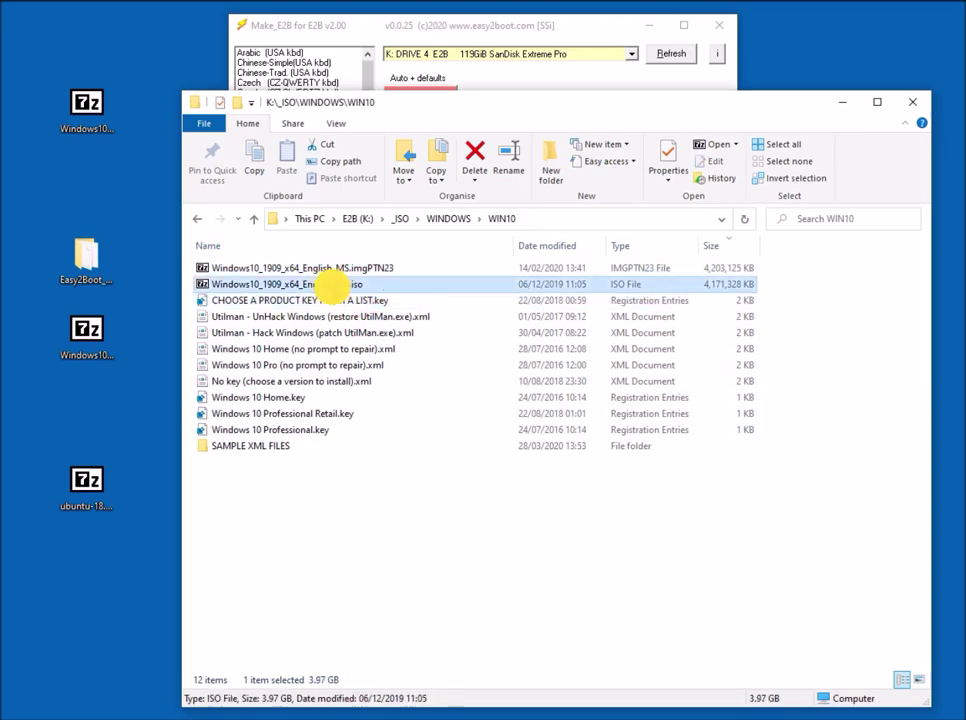
click(365, 299)
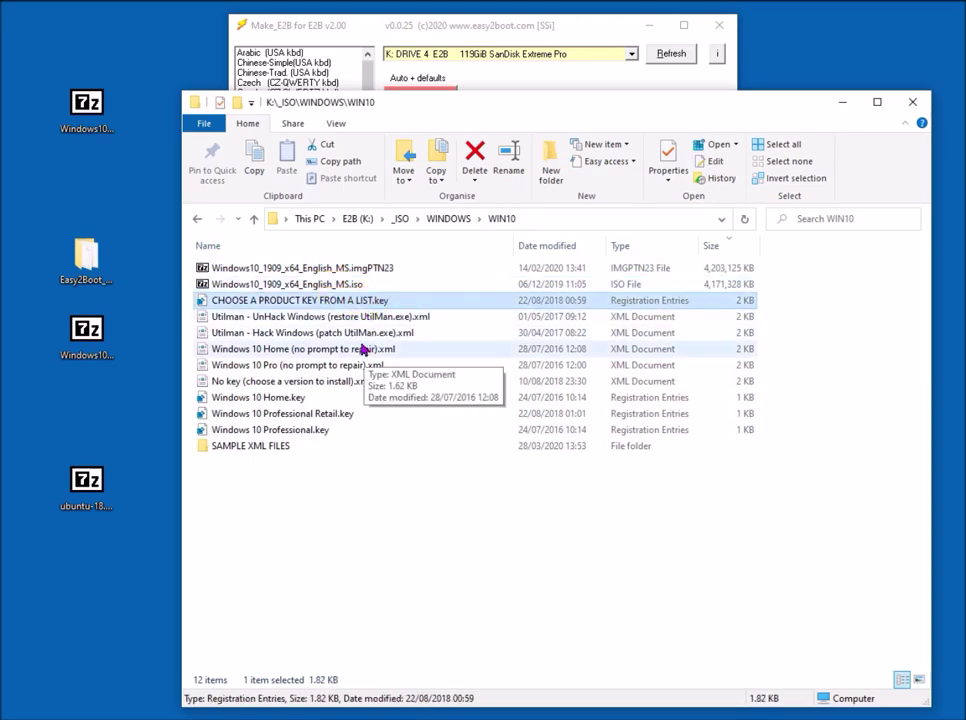
click(299, 352)
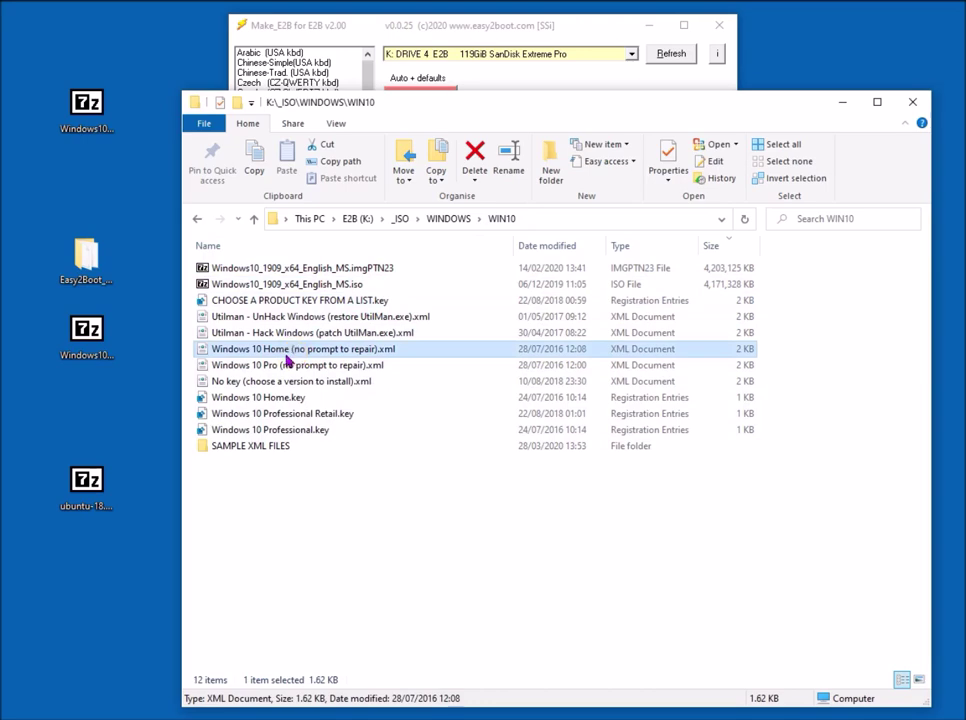
click(255, 366)
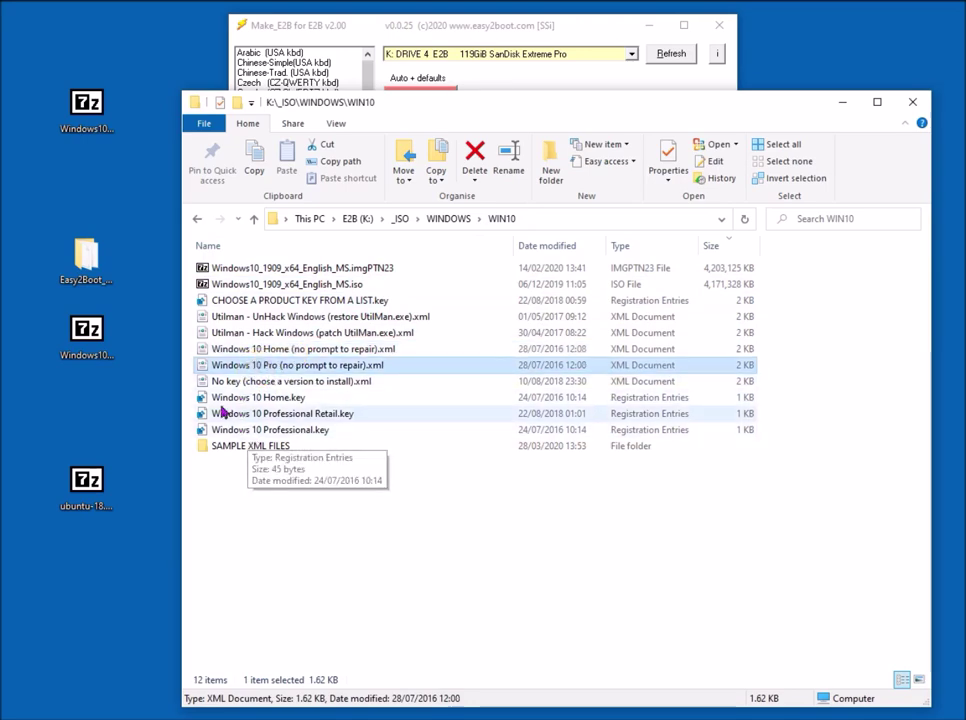
- Open the _ISO\WINDOWS\WIN8 folder and examine its key and XML files, including Windows 8.1 Core.key
click(455, 218)
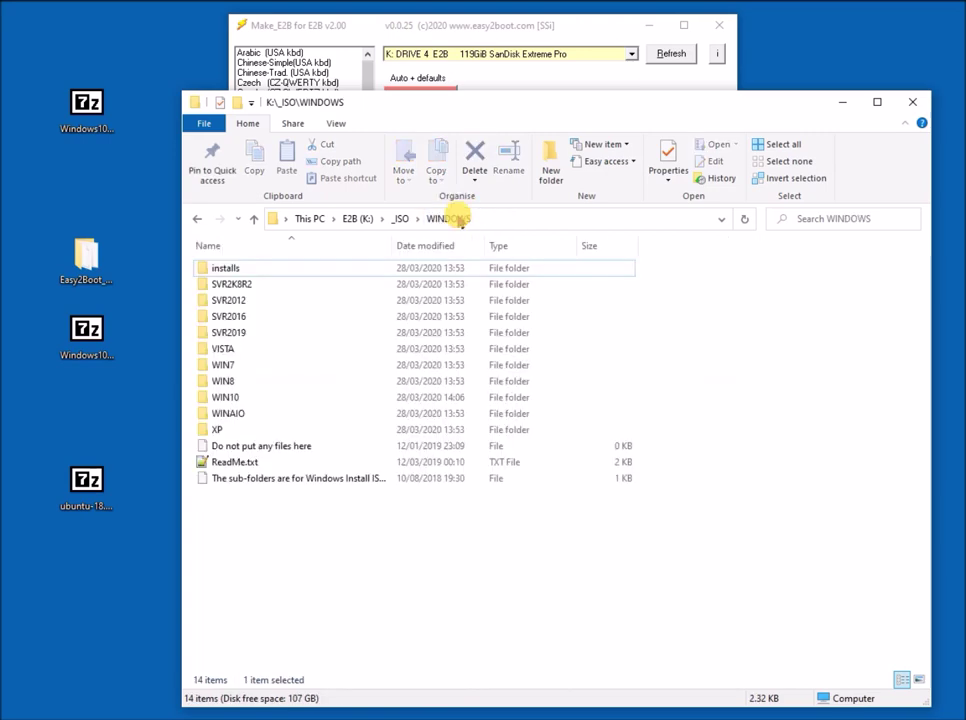
double_click(241, 381)
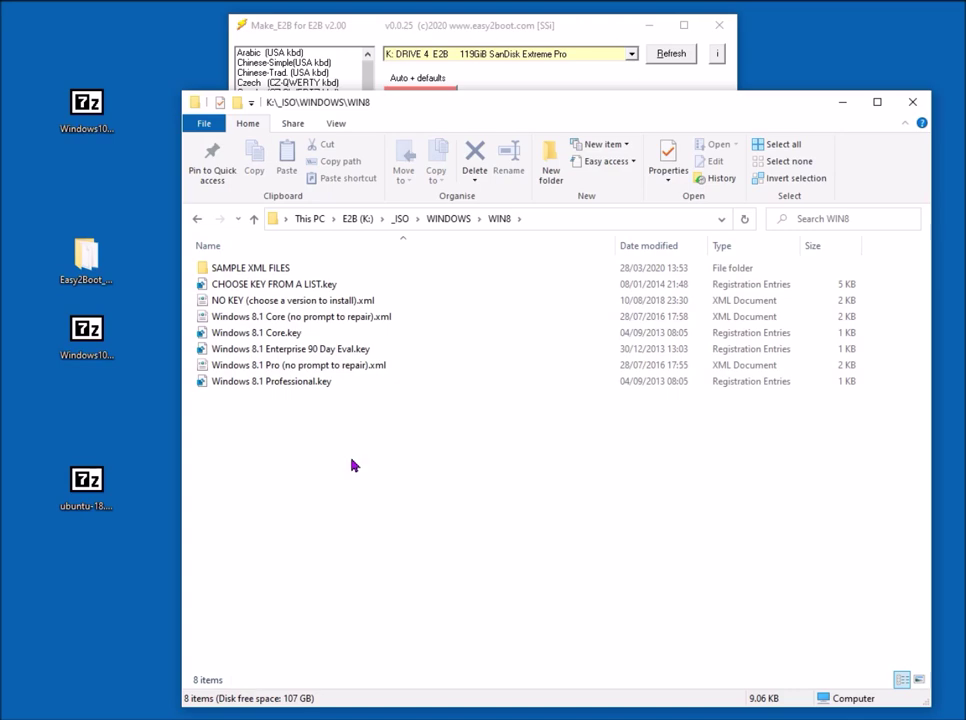
click(272, 336)
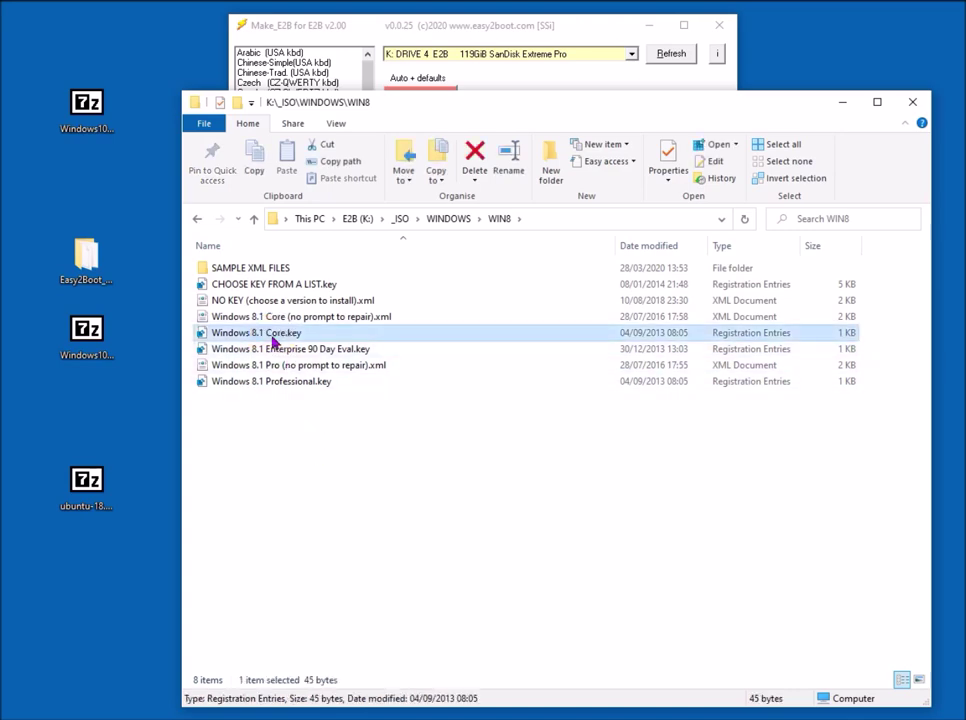
- Run MAKE_THIS_DRIVE_CONTIGUOUS.cmd from the root of the E2B drive
click(360, 317)
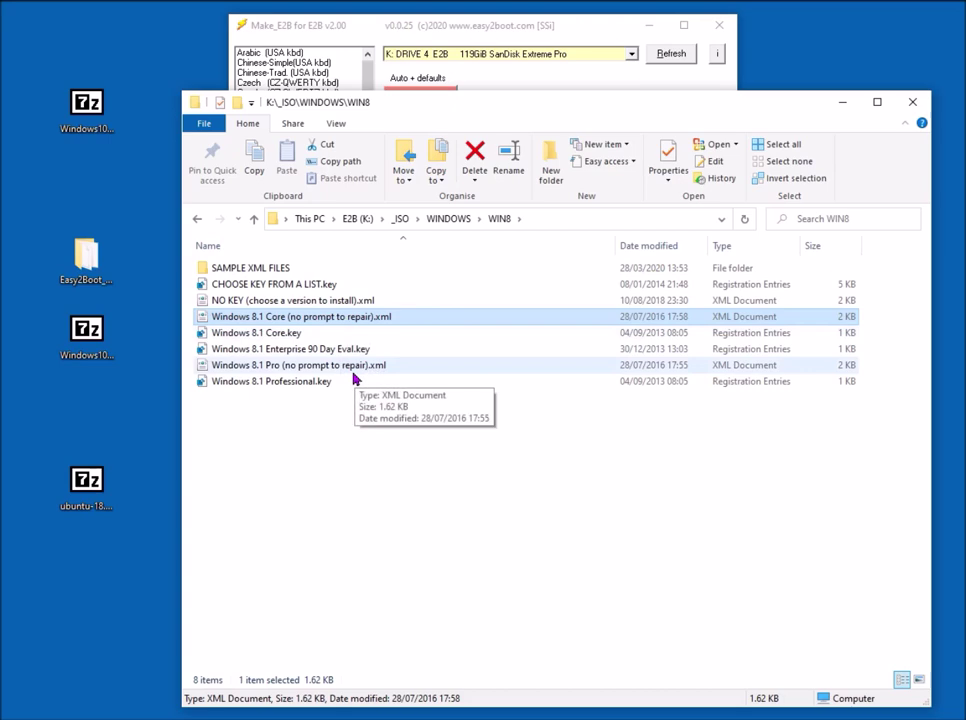
click(361, 220)
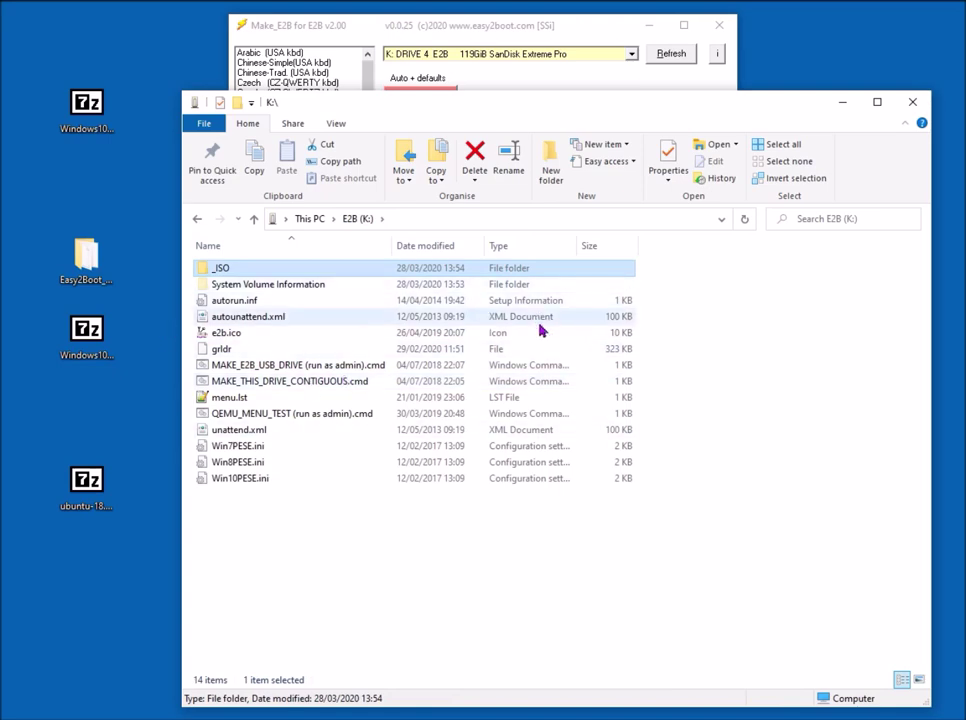
double_click(325, 383)
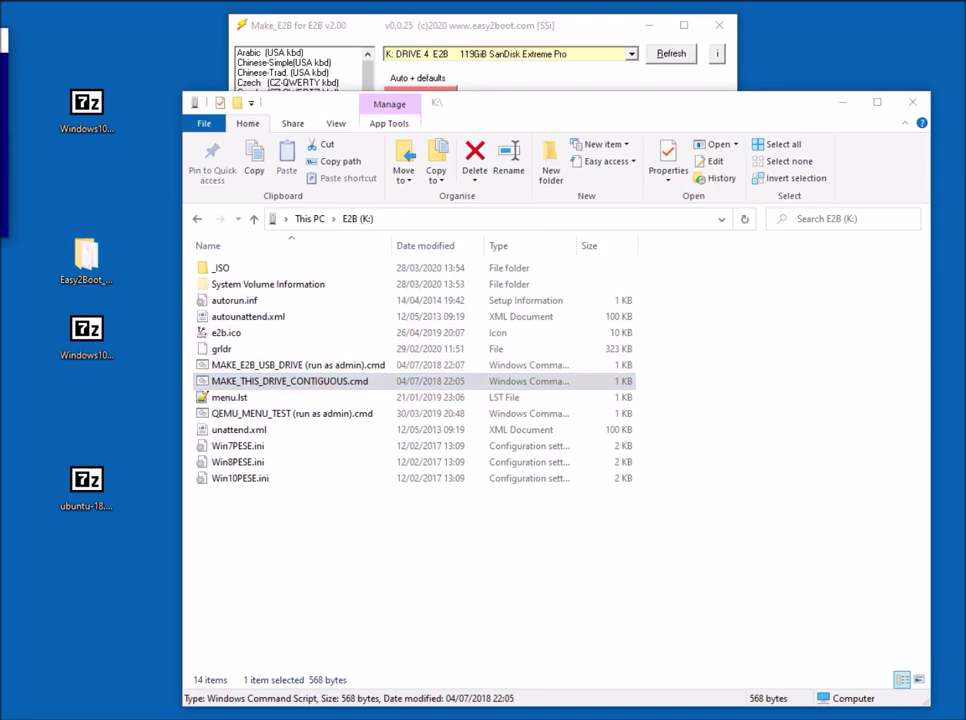
drag(0, 82, 288, 150)
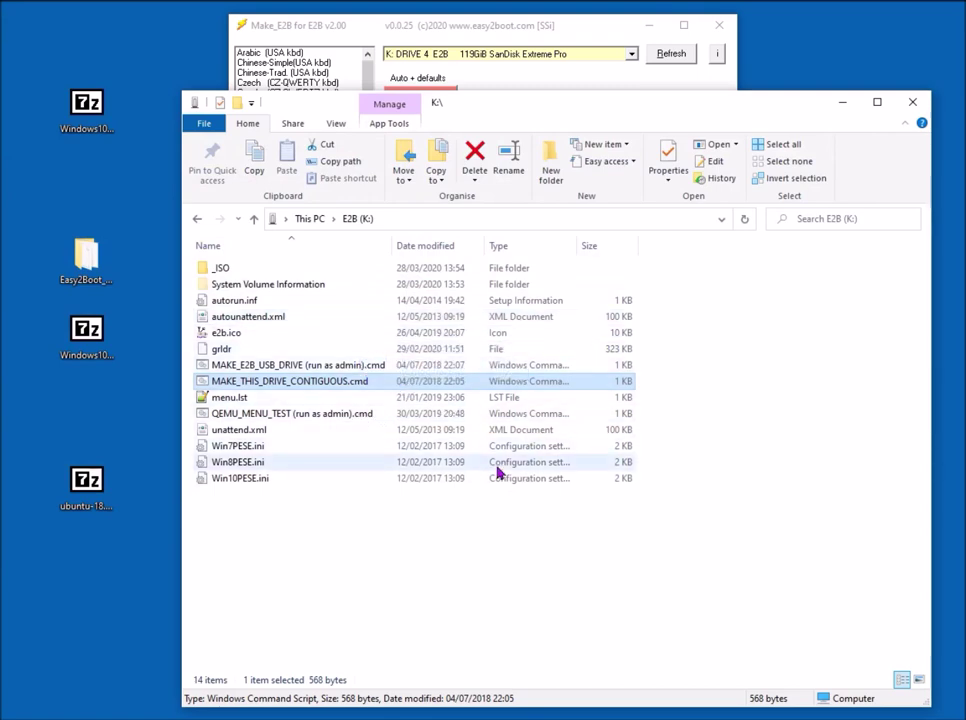
click(461, 586)
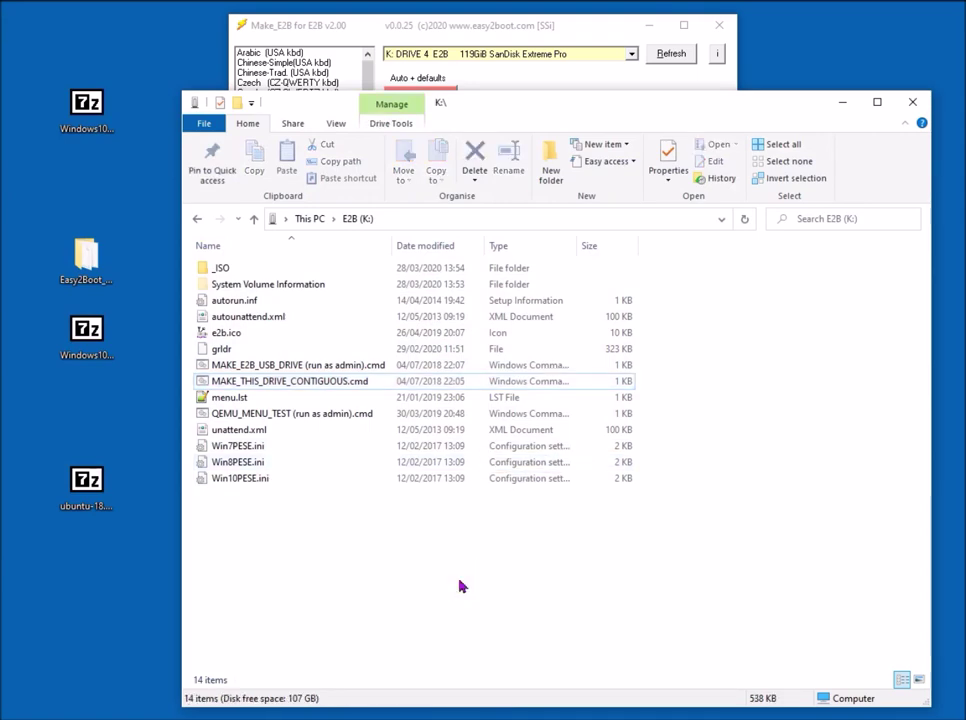
click(370, 381)
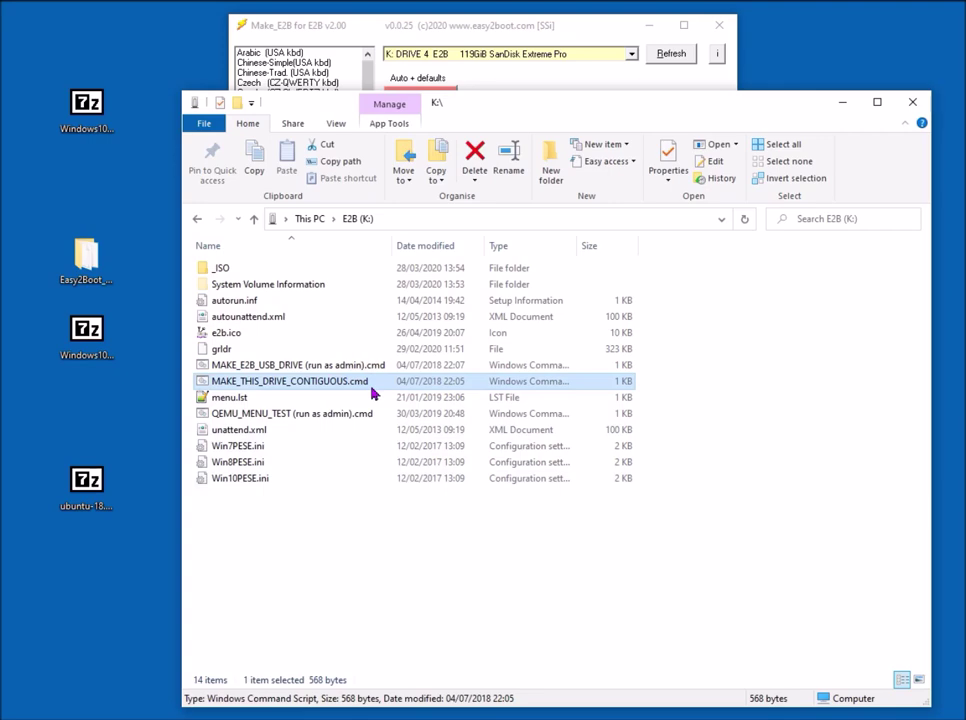
click(312, 522)
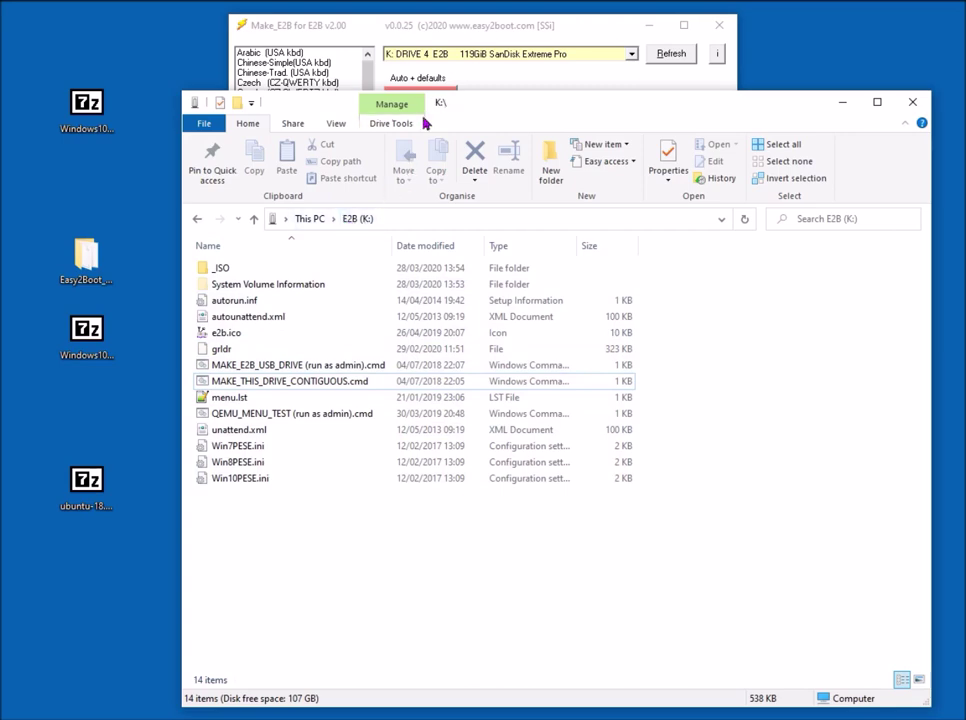
click(313, 222)
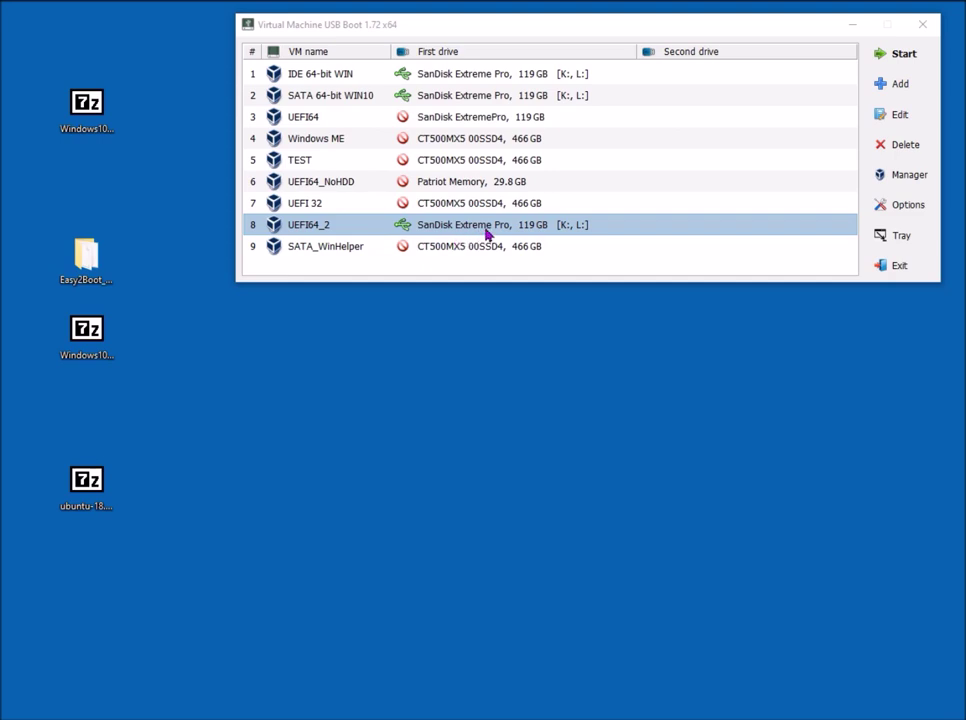
- Start the UEFI64_2 virtual machine from Virtual Machine USB Boot and open the _ISO folder on the E2B NTFS partition
double_click(487, 233)
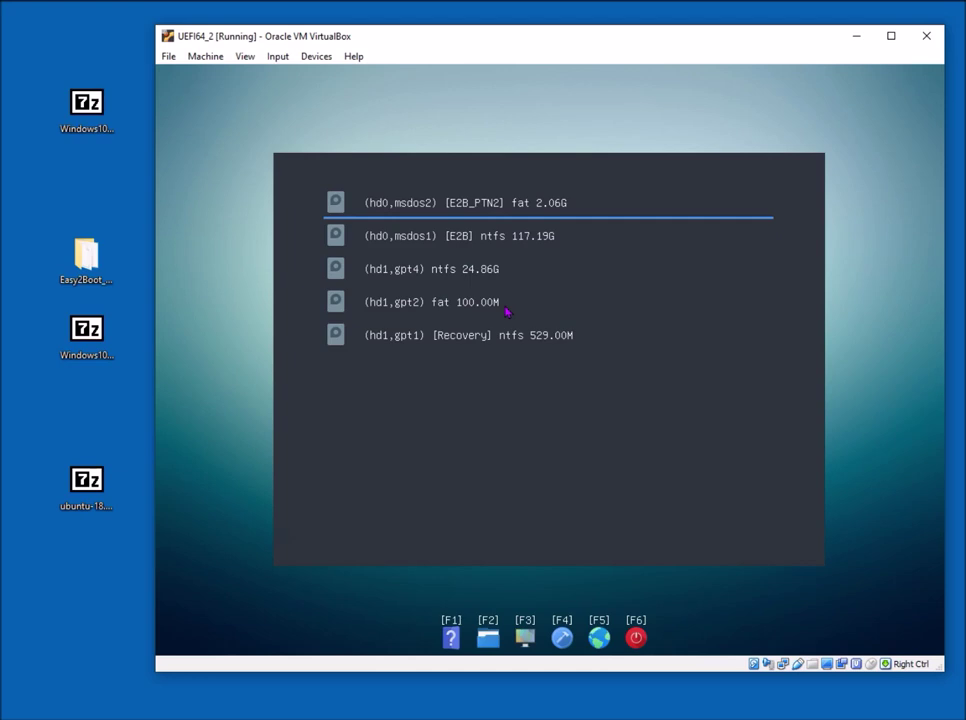
key(Down)
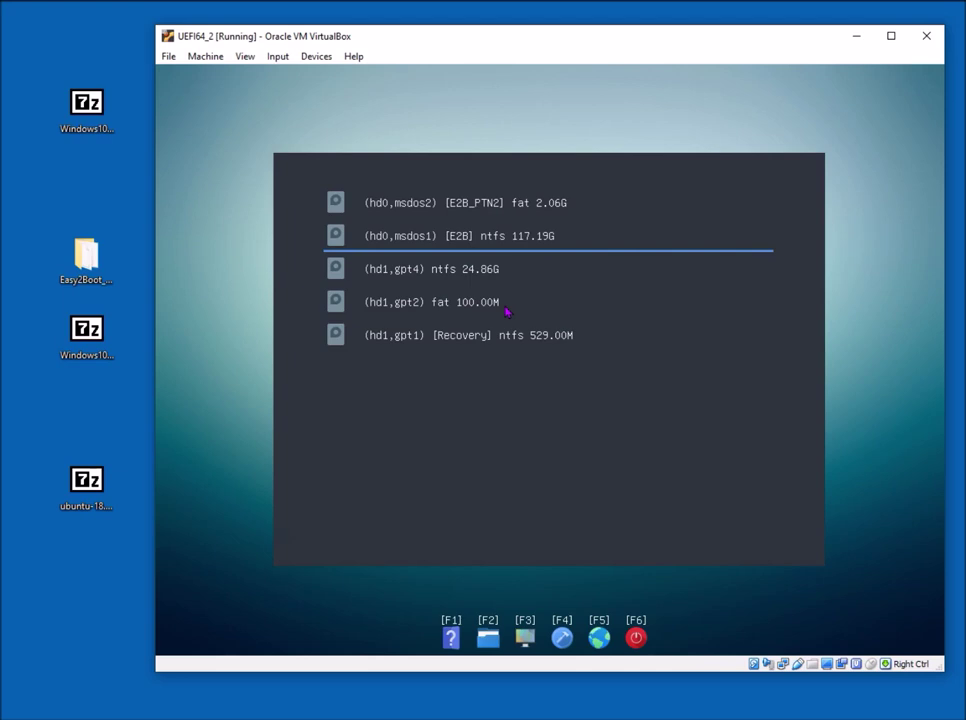
key(Return)
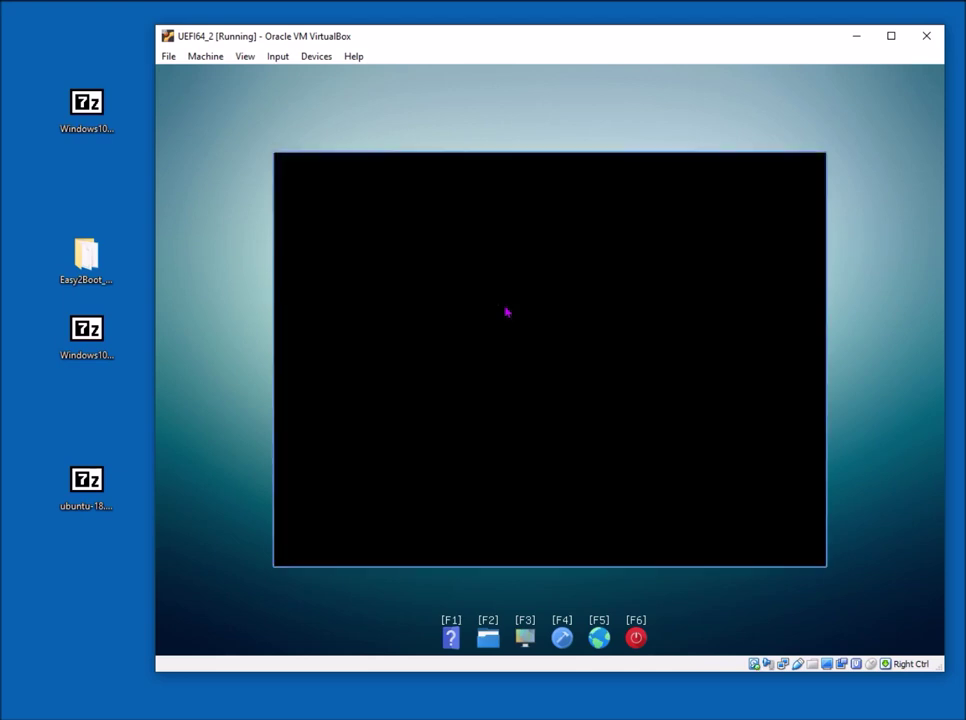
key(Down)
key(Return)
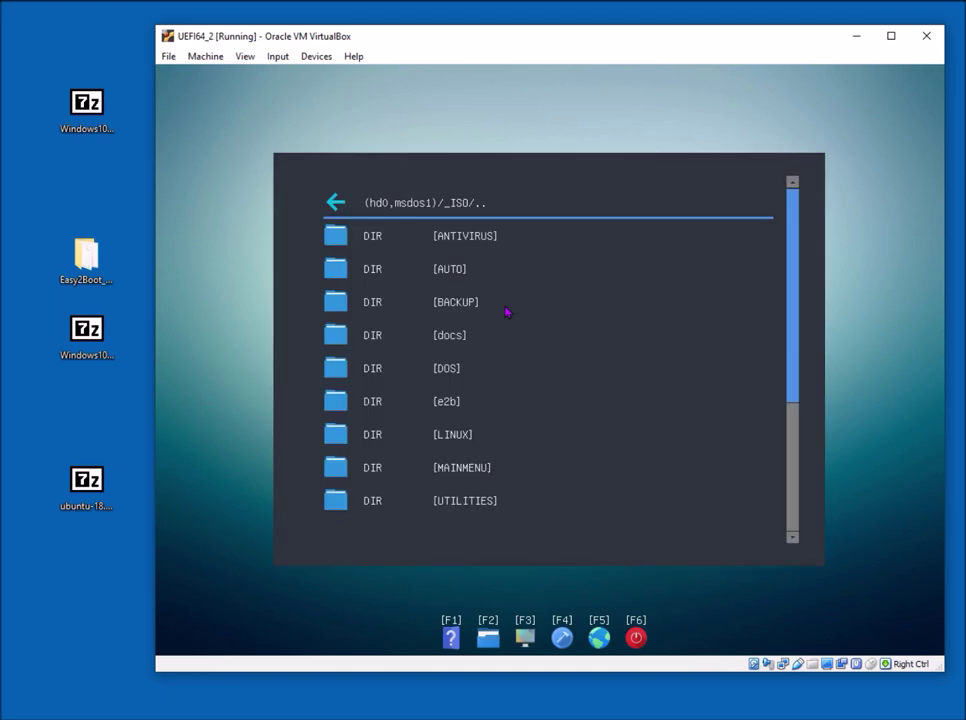
- Open the WINDOWS folder inside _ISO in the virtual machine's boot file browser
key(Down)
key(Down)
key(Down)
key(Down)
key(Down)
key(Down)
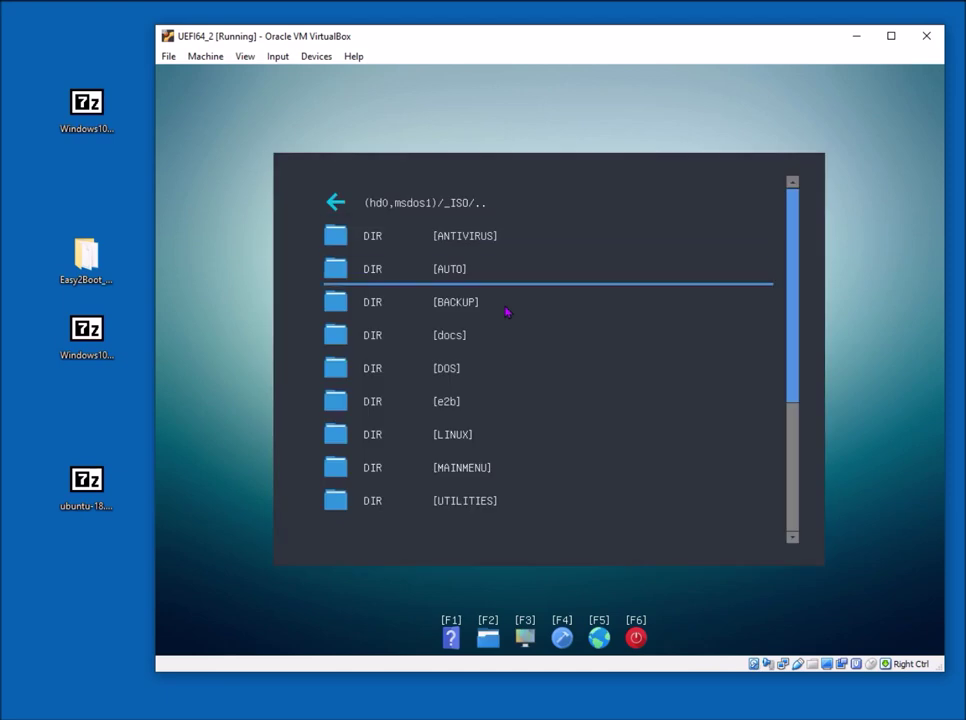
key(Down)
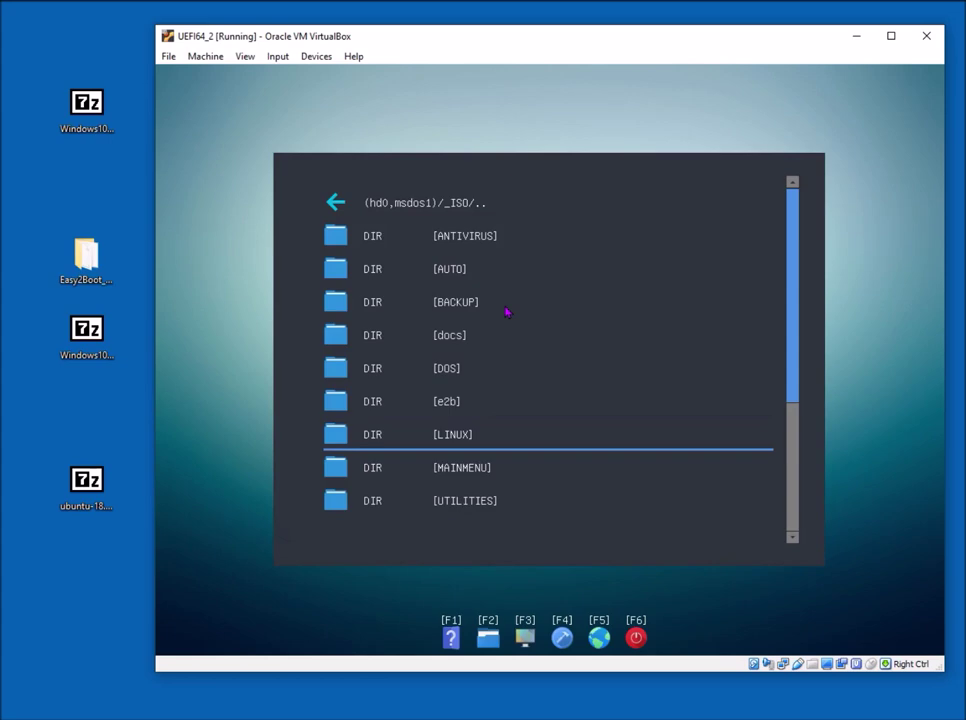
key(Down)
key(Down)
key(Down)
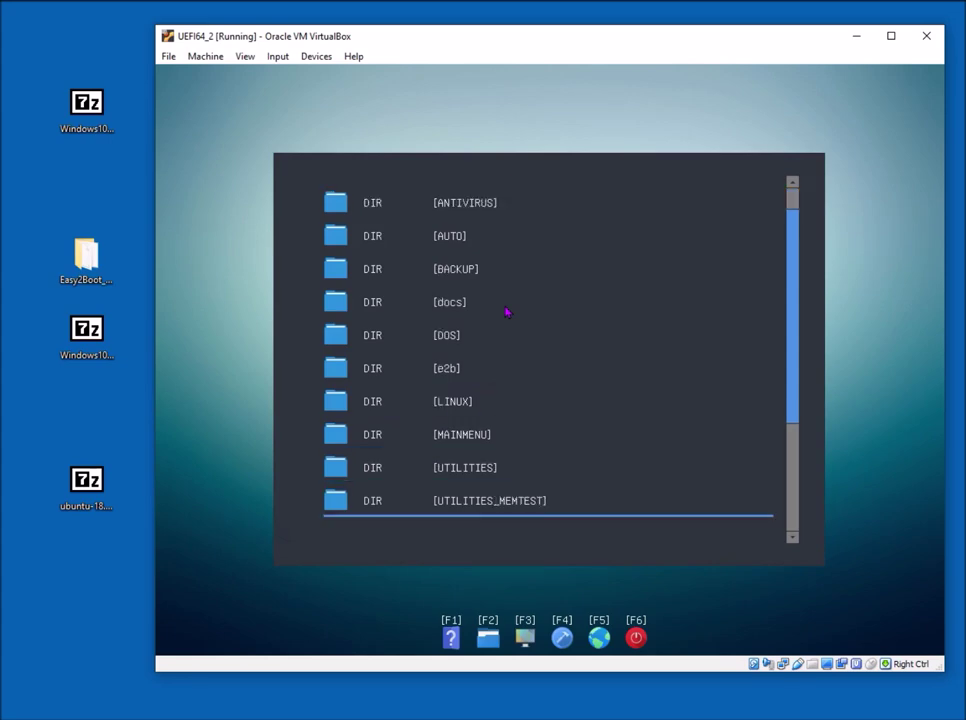
key(Down)
key(Down)
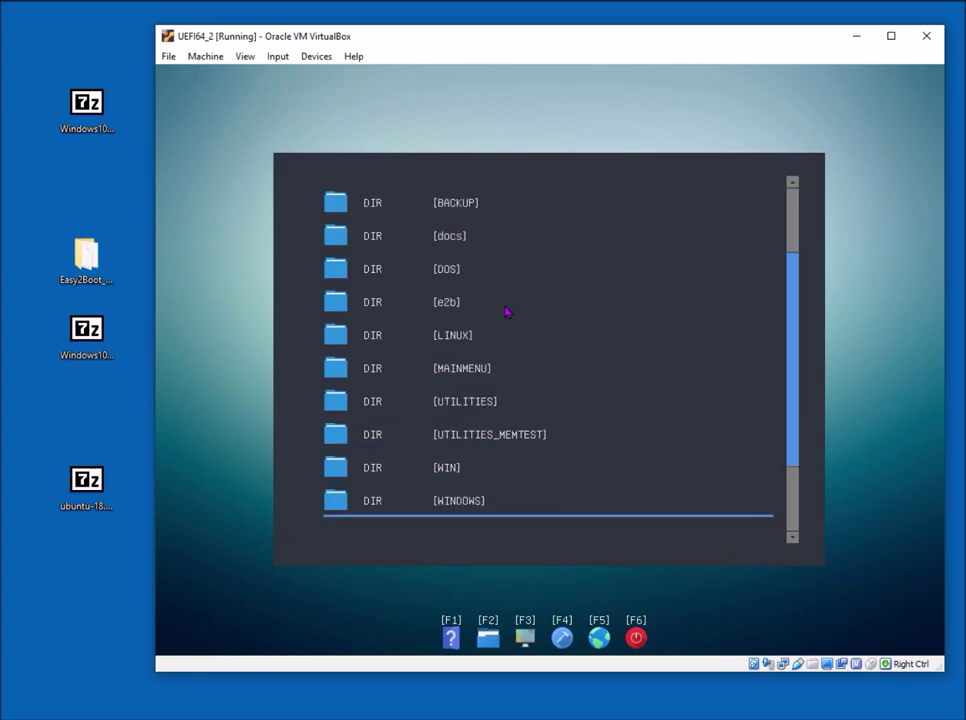
key(Return)
- Open the WIN10 folder inside _ISO/WINDOWS
key(Down)
key(Down)
key(Down)
key(Down)
key(Down)
key(Down)
key(Down)
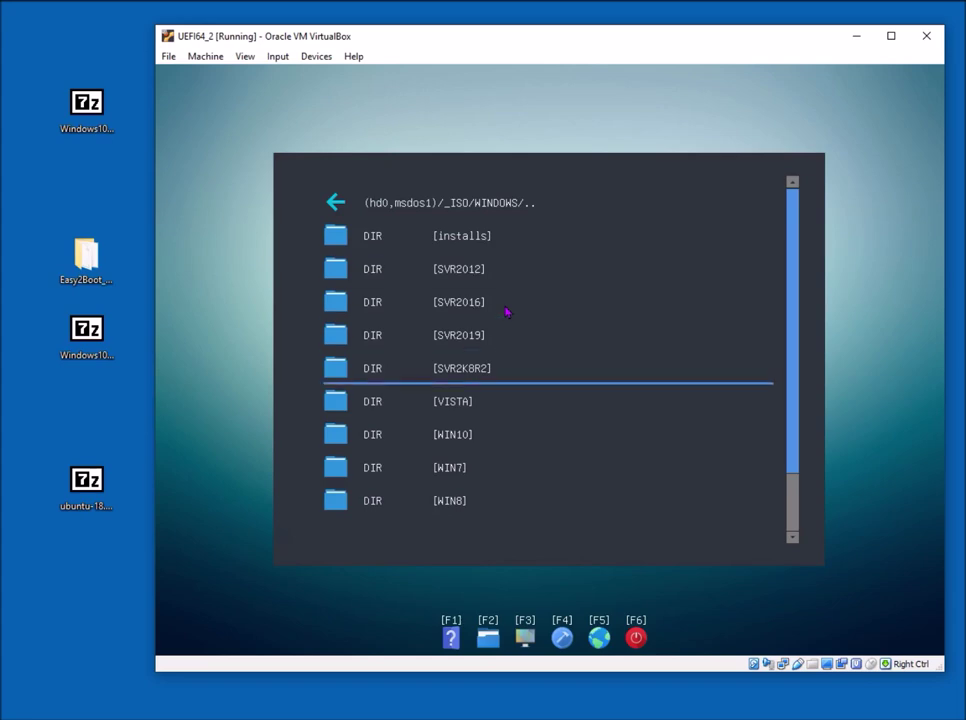
key(Return)
- Select Windows10_1909_x64_English_MS.iso and launch it with the Boot Windows From ISO option
key(Down)
key(Down)
key(Down)
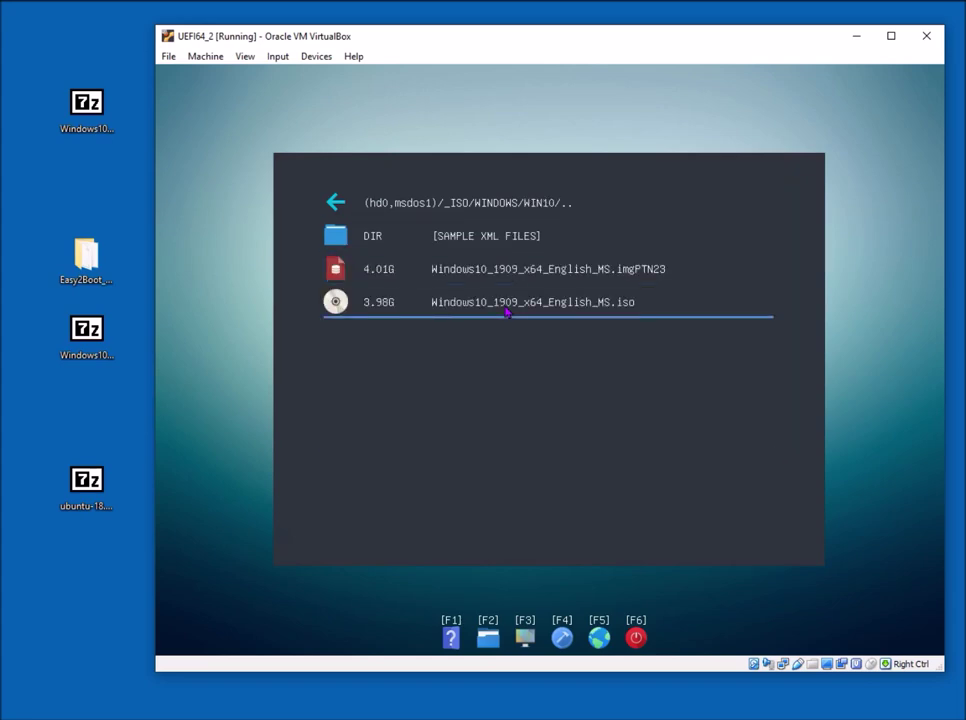
key(Return)
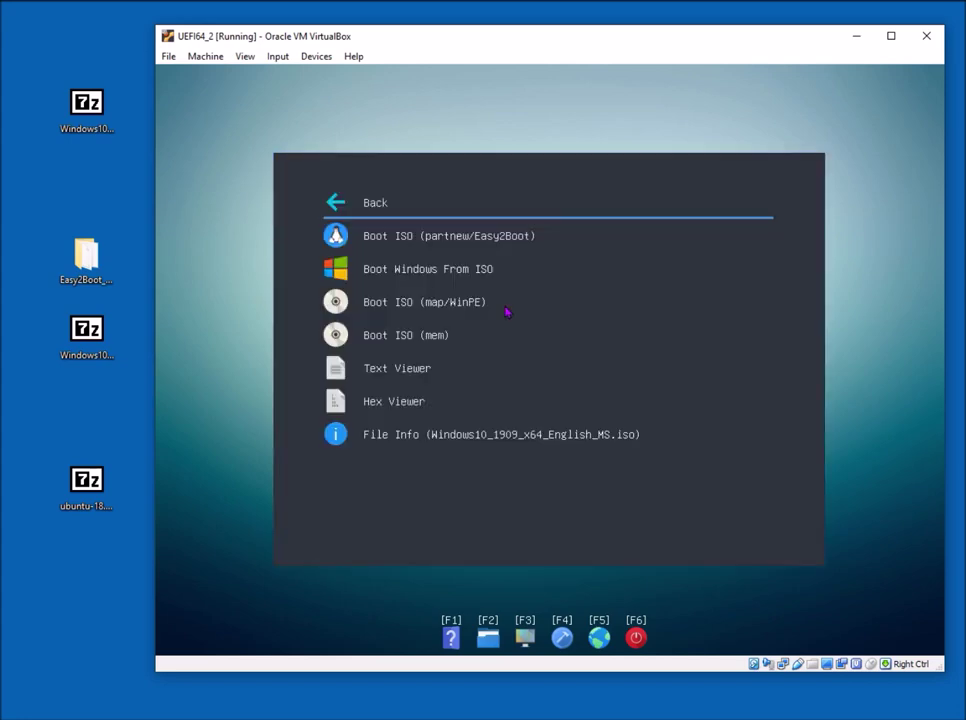
key(Down)
key(Down)
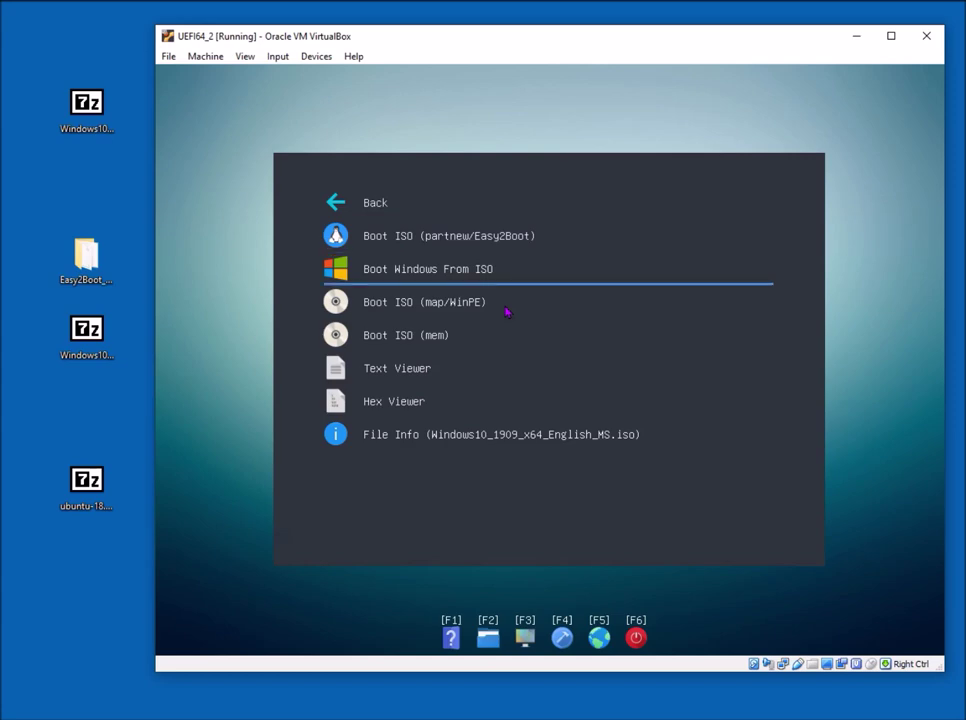
key(Return)
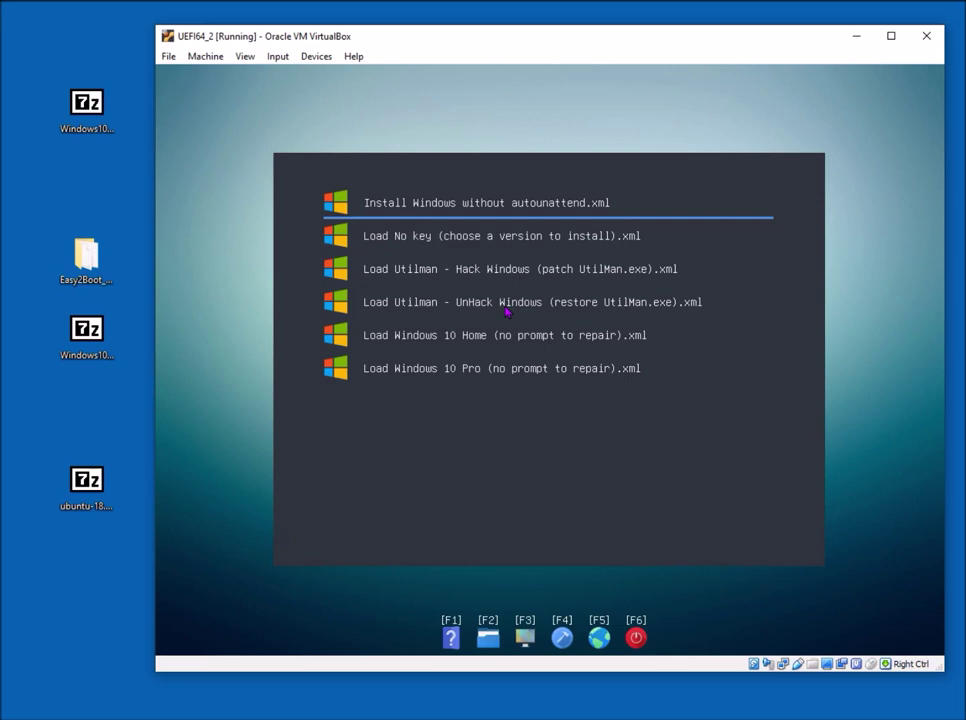
- Look through the autounattend choices for the Windows 10 ISO, from installing without autounattend.xml to Windows 10 Pro (no prompt to repair).xml
key(Down)
key(Down)
key(Down)
key(Down)
key(Down)
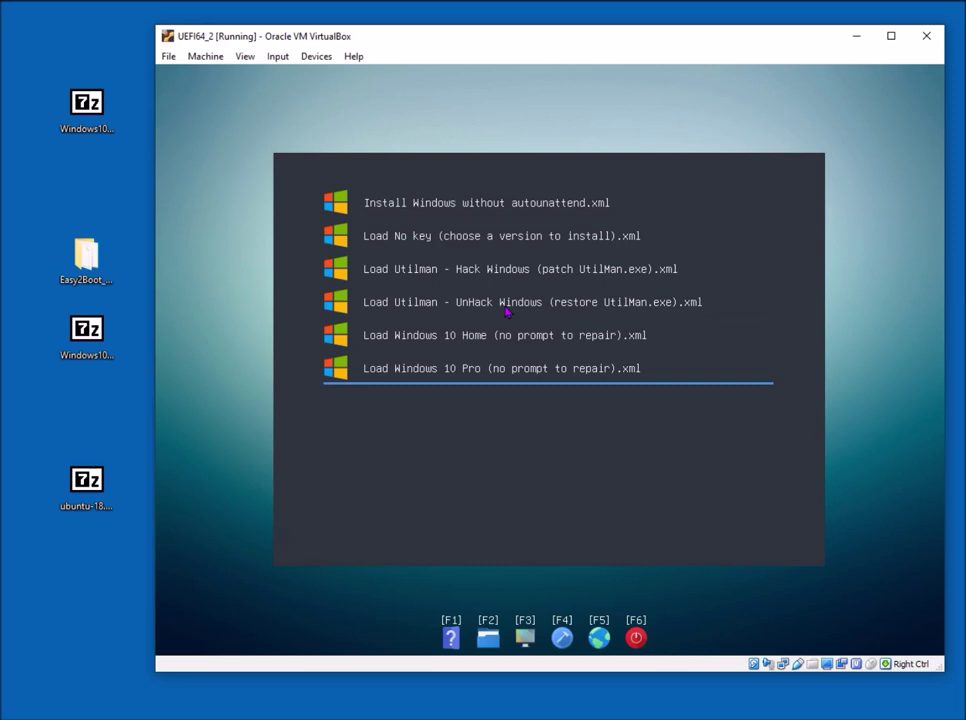
key(Up)
key(Up)
key(Up)
key(Up)
key(Up)
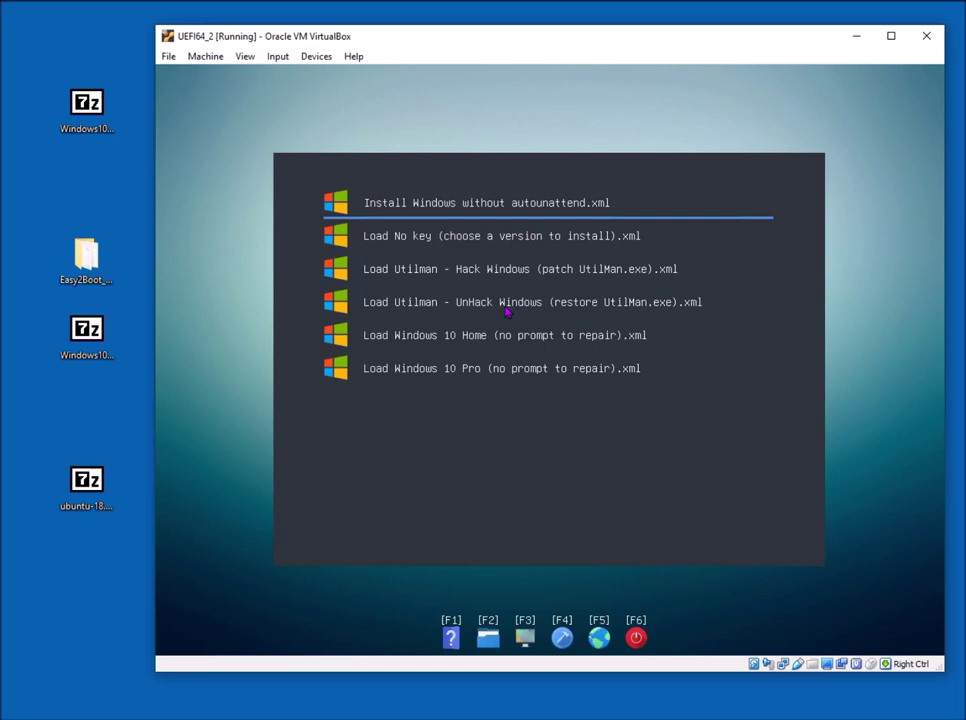
key(Down)
key(Down)
key(Down)
key(Down)
key(Down)
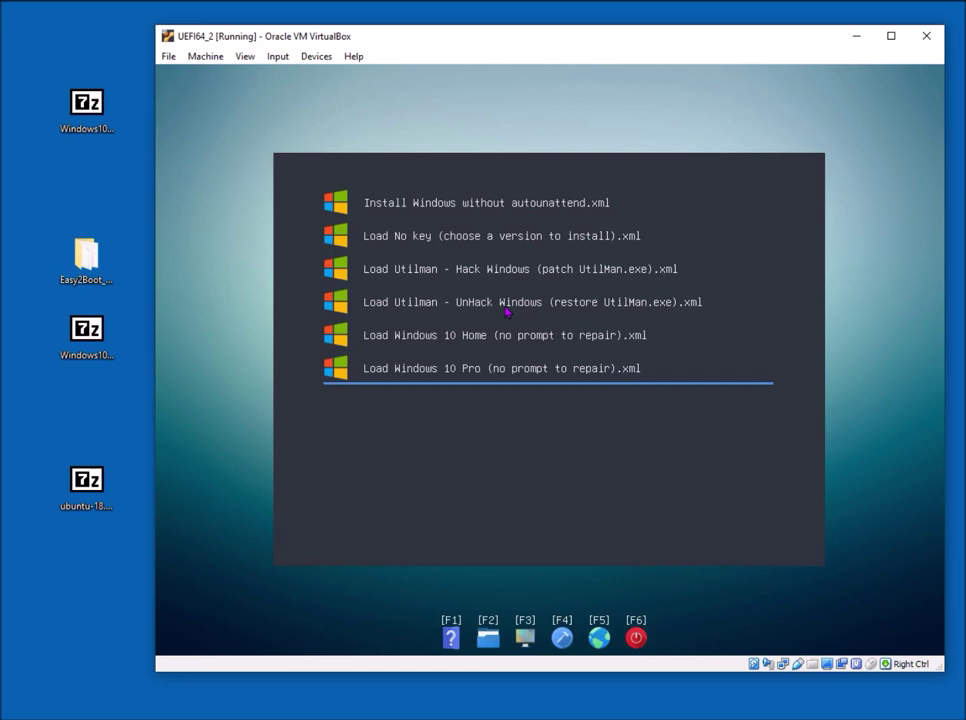
- Boot Windows Setup with the No key (choose a version to install).xml option
key(Up)
key(Up)
key(Up)
key(Up)
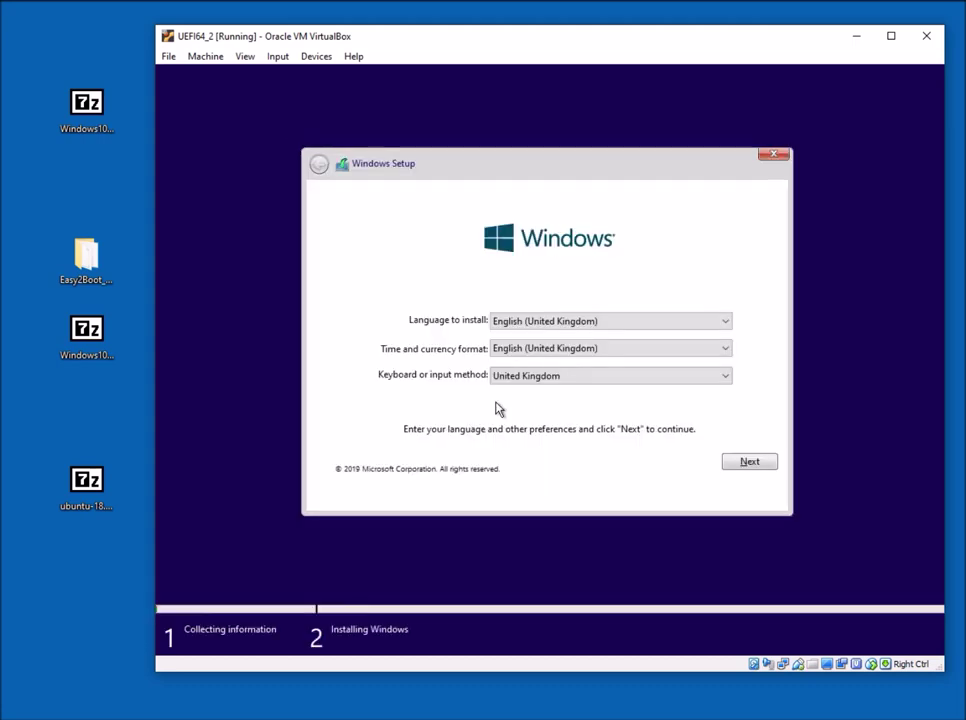
- Accept the English (United Kingdom) language settings and choose Windows 10 Pro as the edition to install
click(742, 463)
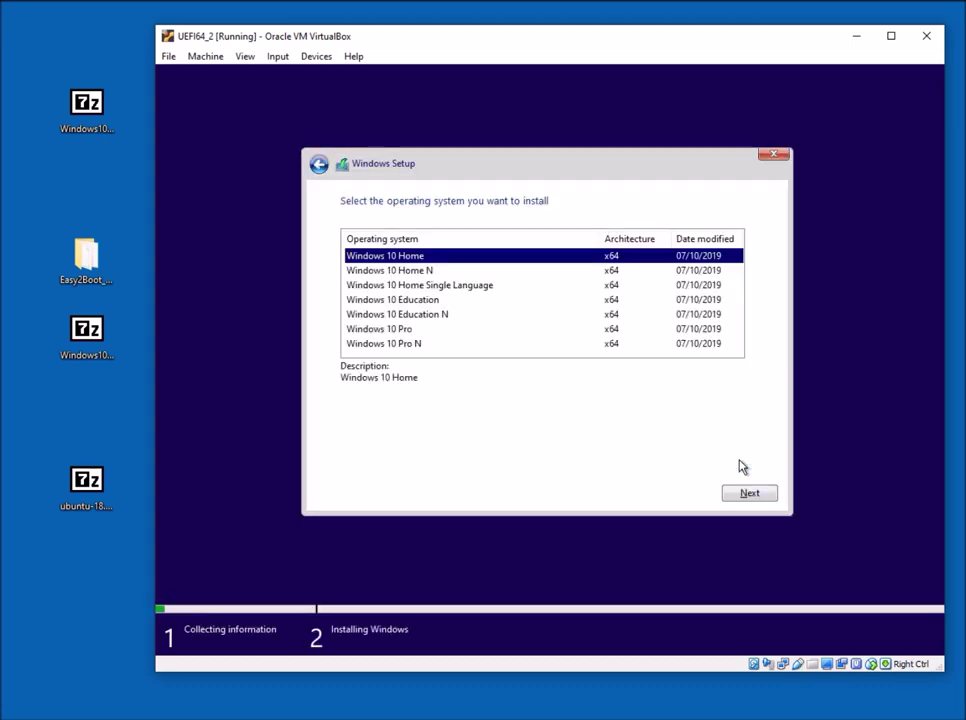
click(427, 272)
click(410, 314)
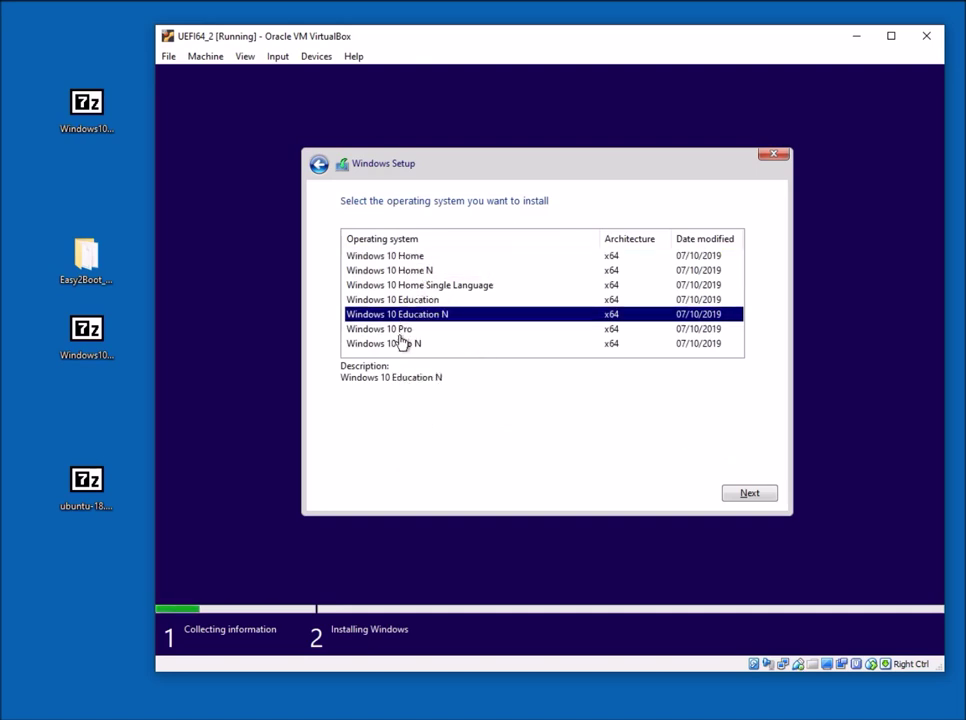
click(400, 342)
click(400, 330)
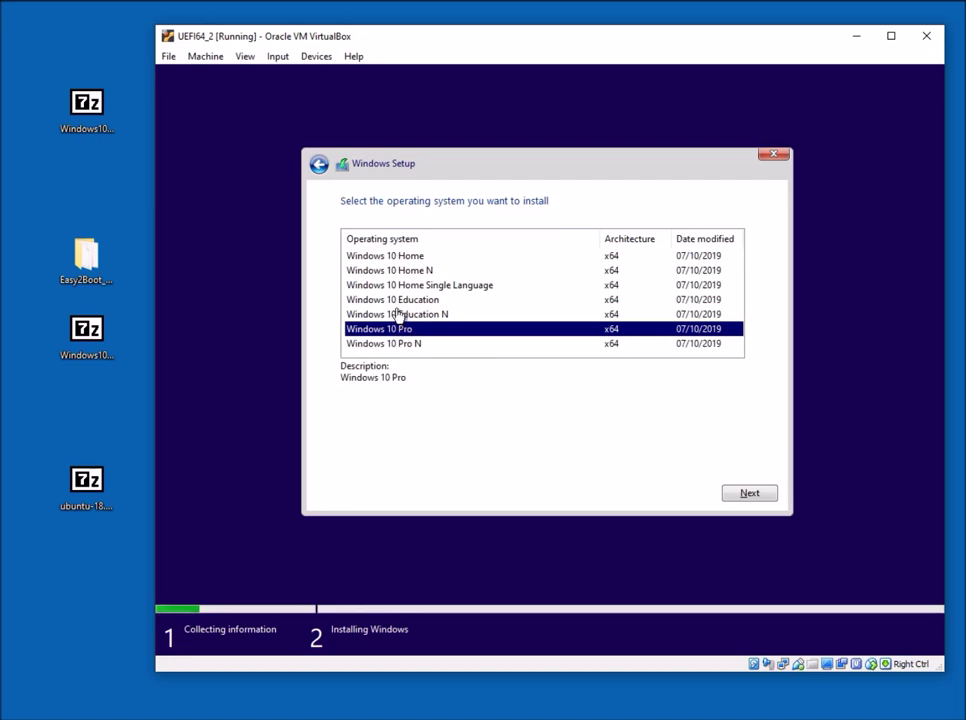
click(399, 303)
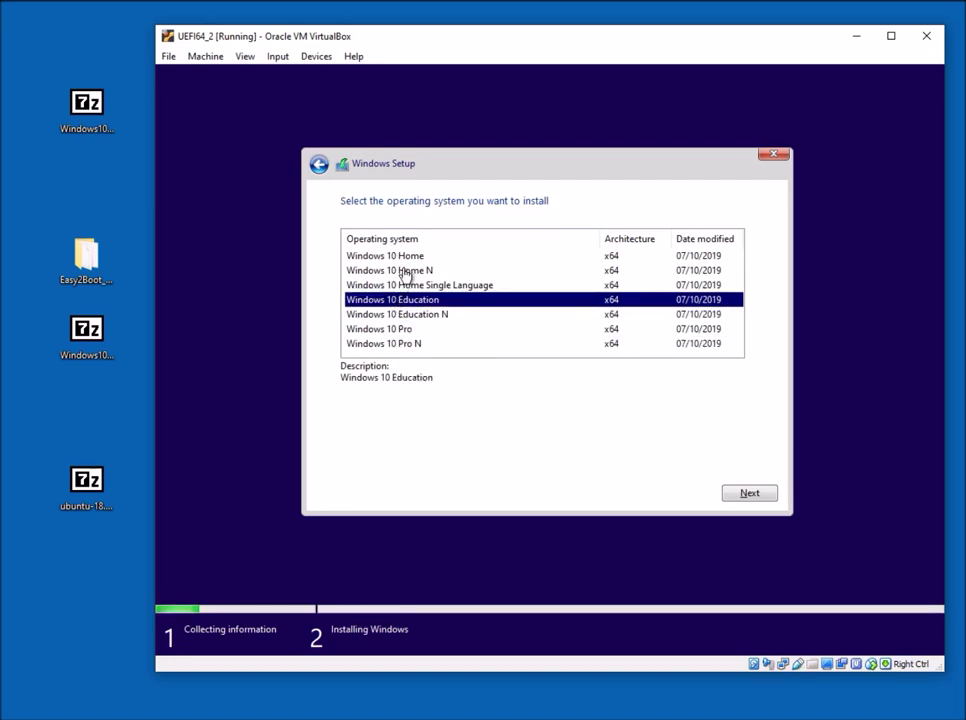
click(403, 271)
click(403, 257)
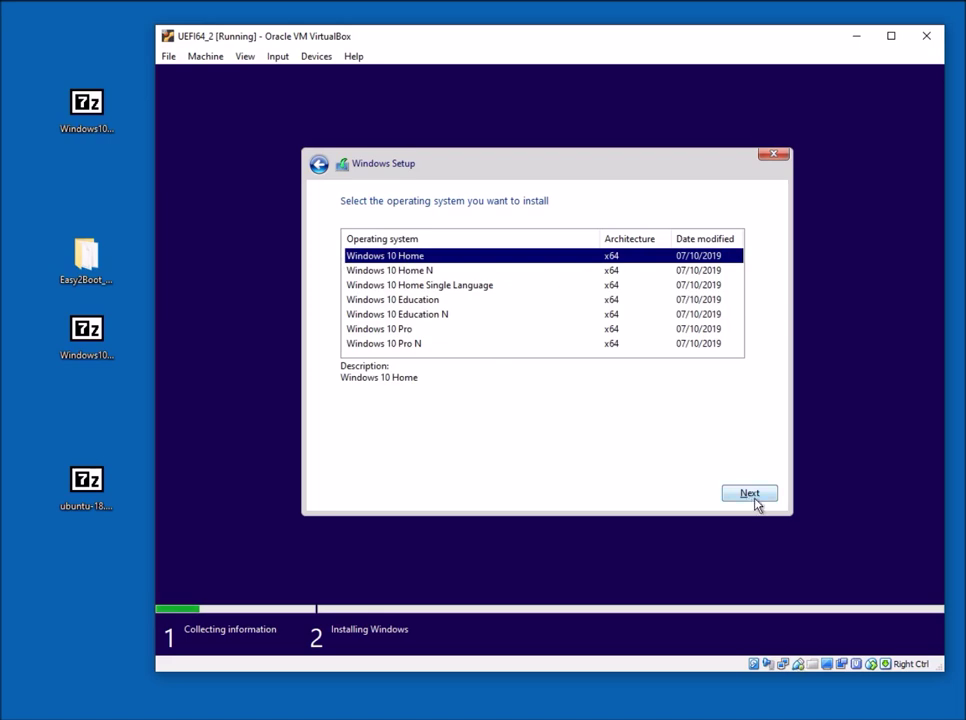
click(420, 330)
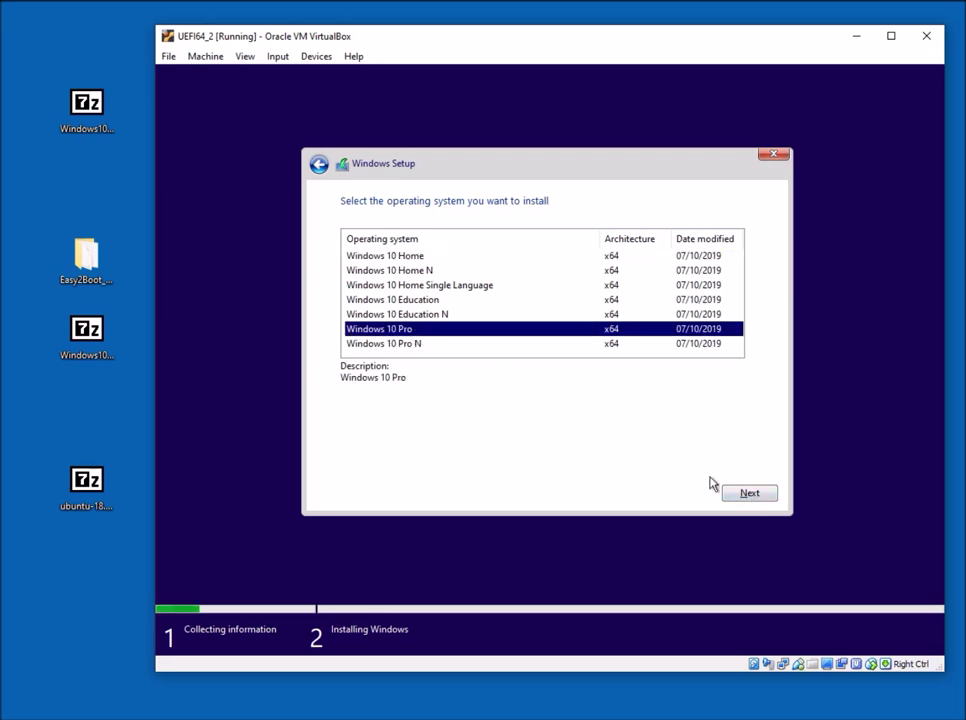
click(742, 494)
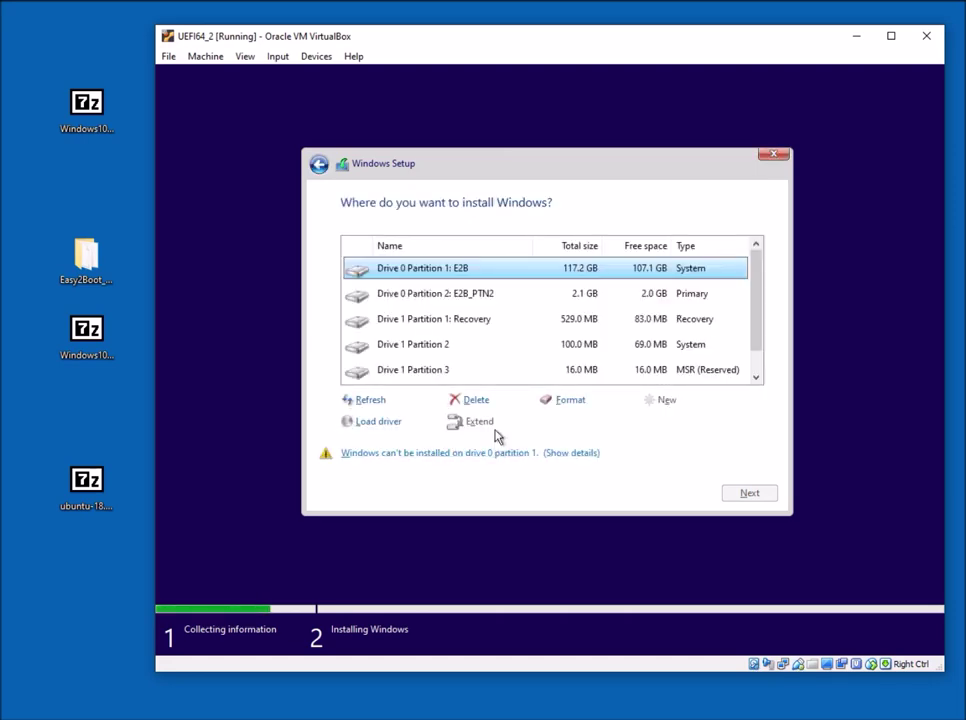
- Check Drive 1 Partition 2 and Drive 1 Partition 3 as possible Windows installation targets
click(425, 348)
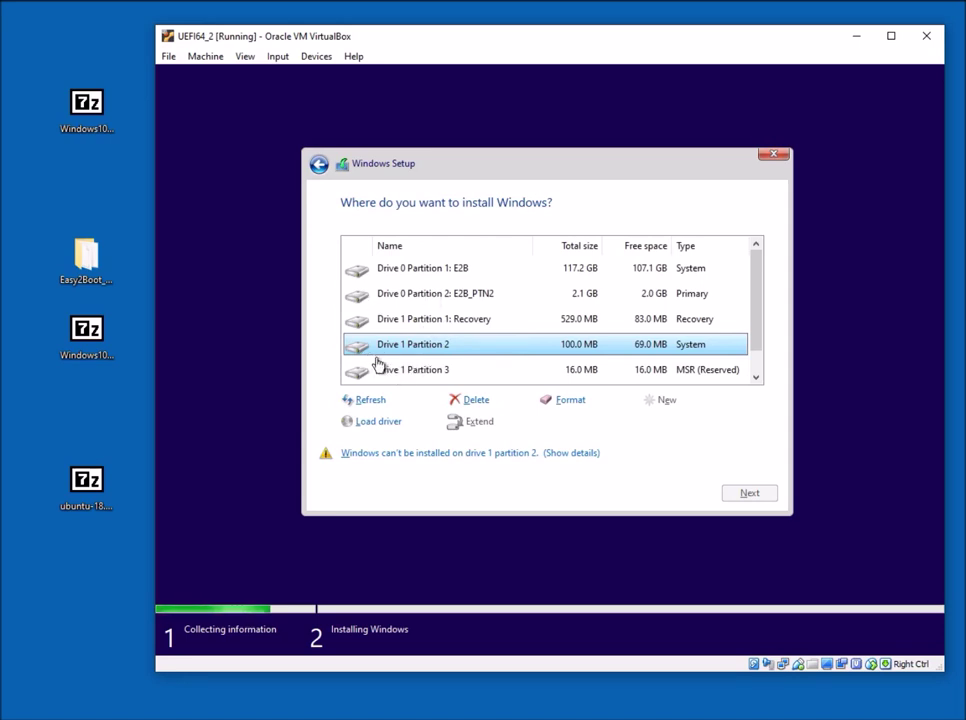
click(422, 370)
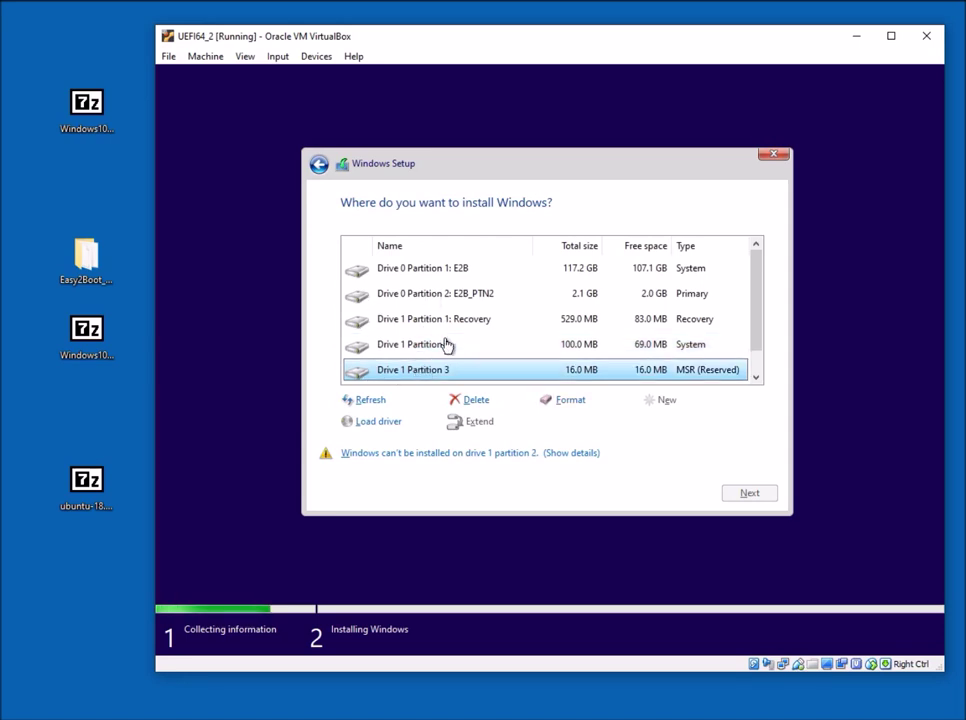
click(446, 345)
click(444, 370)
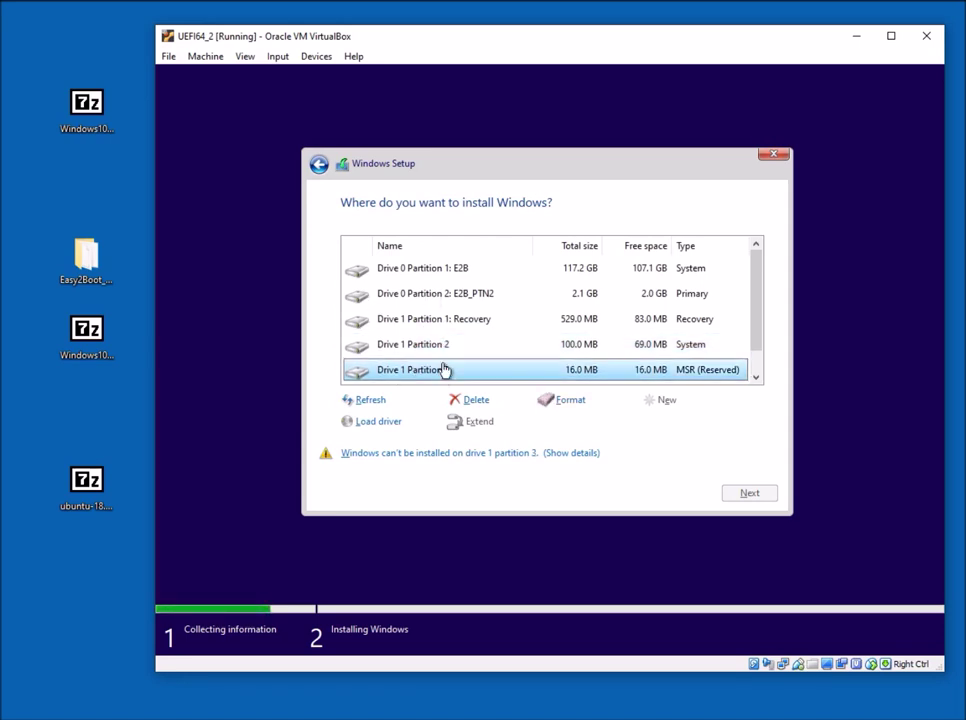
click(438, 281)
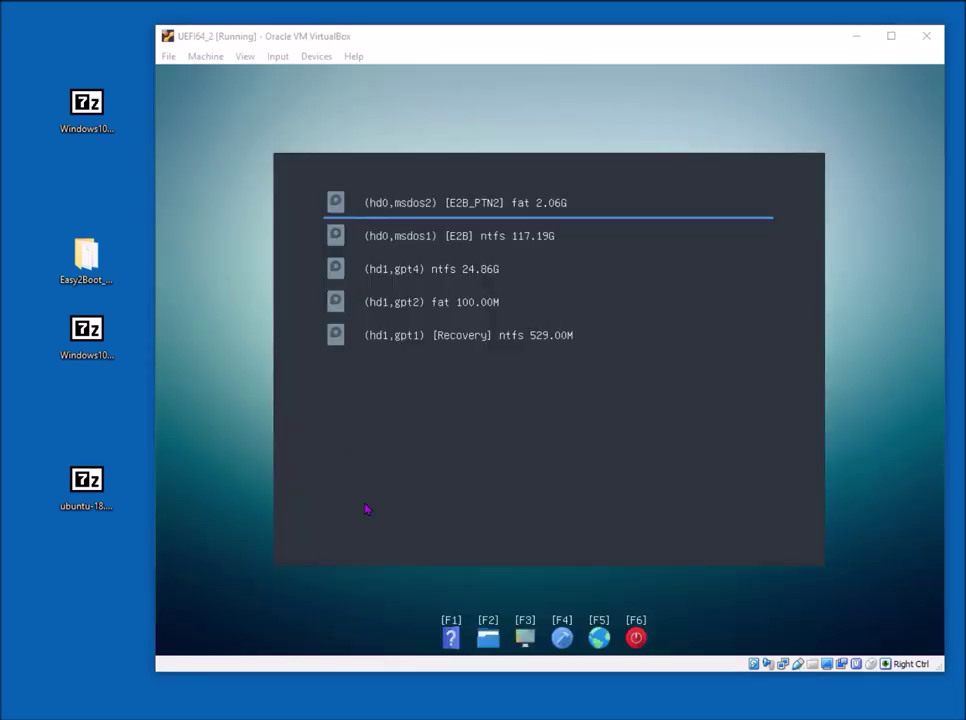
- Open ubuntu-18.04.3-desktop-amd64.iso from the _ISO/LINUX folder of the E2B partition
key(Down)
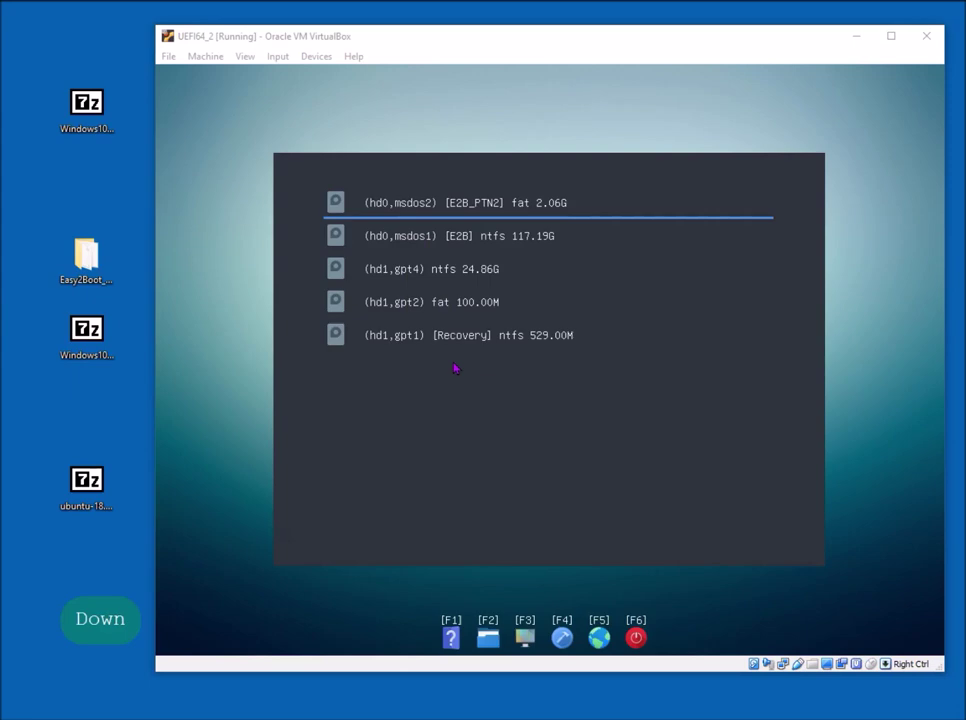
click(491, 328)
key(Down)
key(Return)
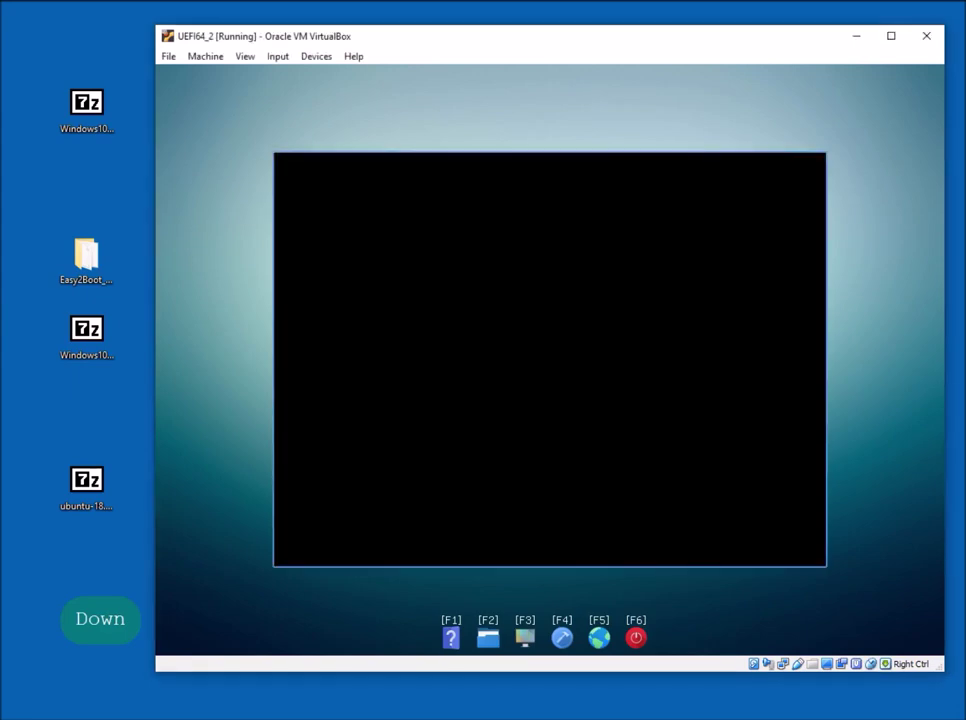
key(Down)
key(Return)
key(Down)
key(Down)
key(Down)
key(Down)
key(Down)
key(Down)
key(Down)
key(Return)
key(Down)
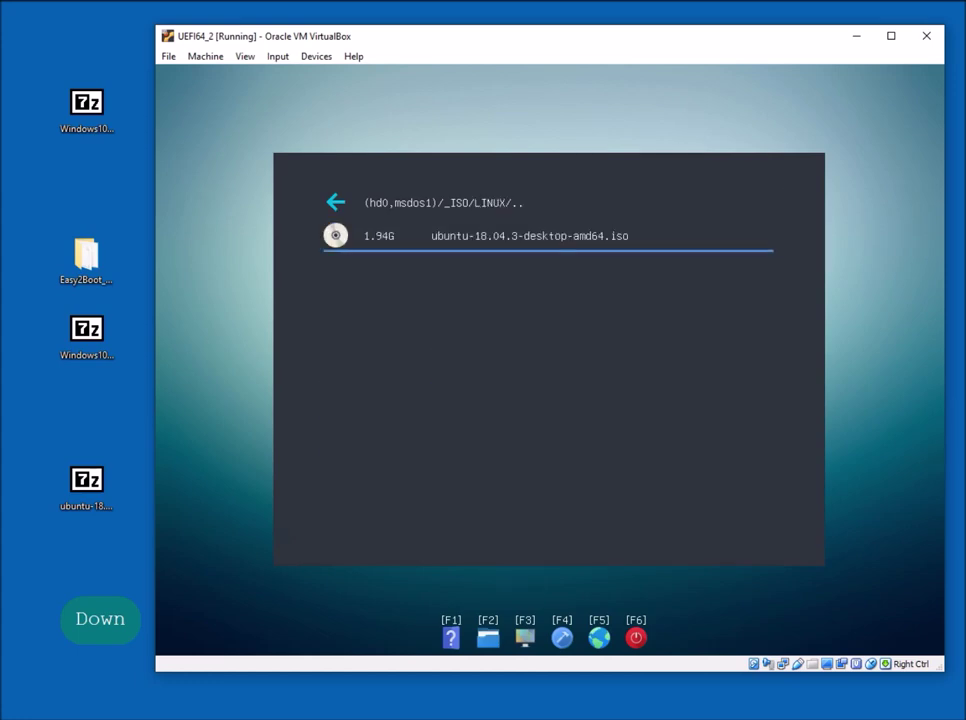
key(Return)
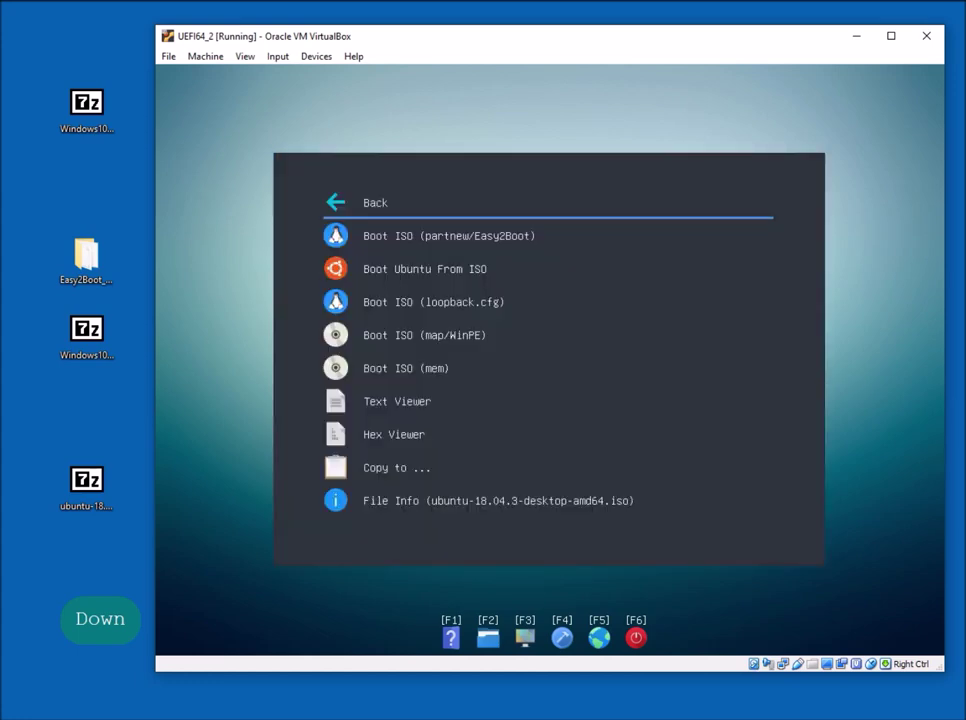
- Look through the ISO's boot methods, from partnew/Easy2Boot and Boot Ubuntu From ISO to loopback.cfg, map/WinPE and mem
key(Down)
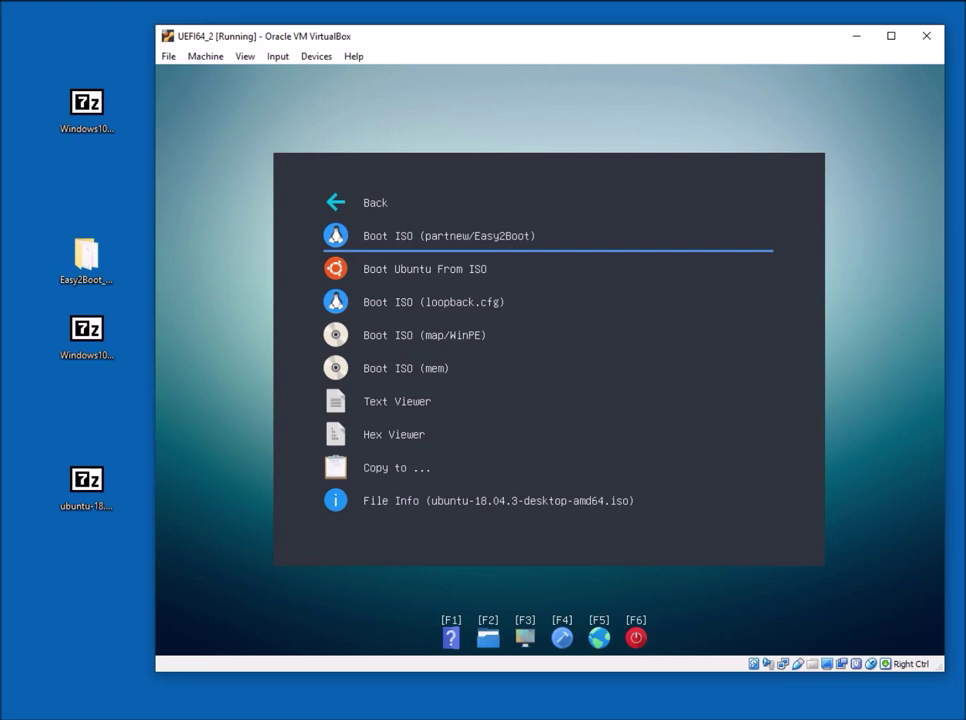
key(Down)
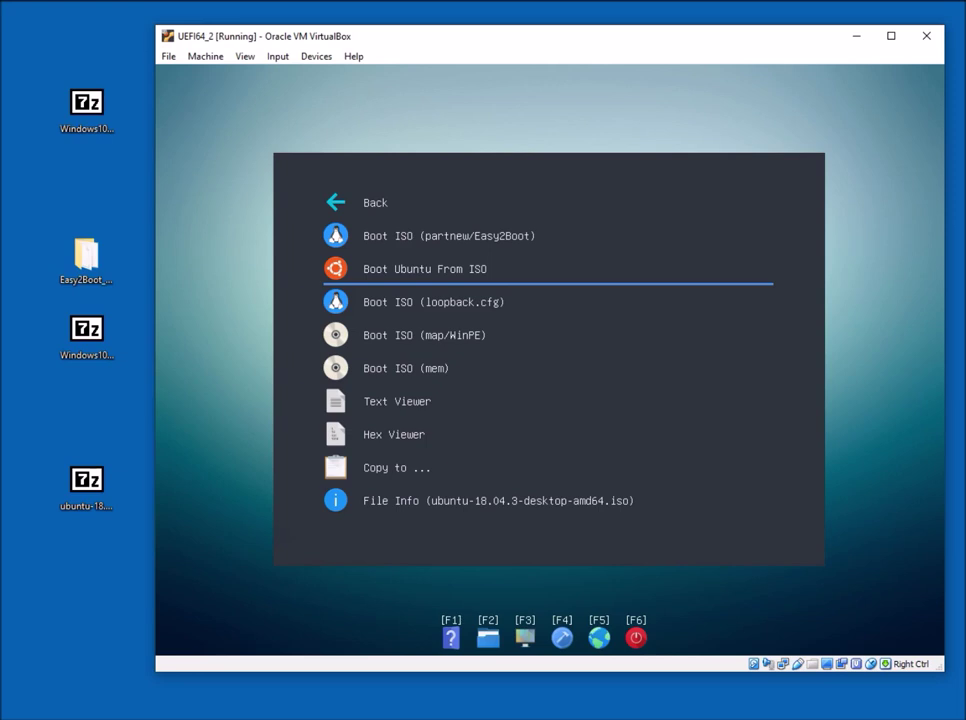
key(Down)
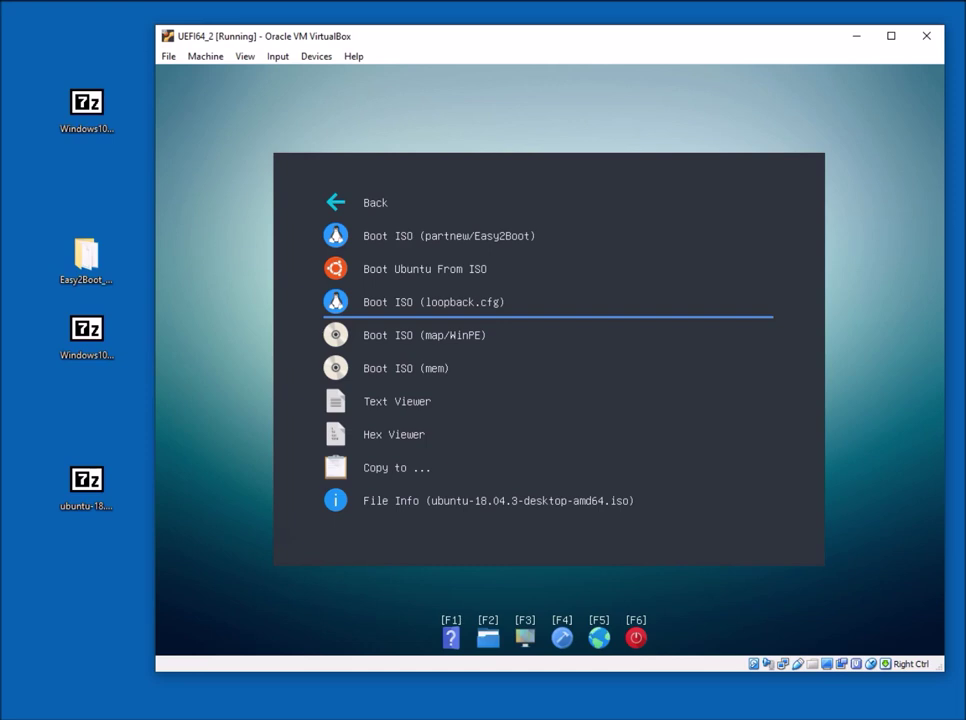
key(Down)
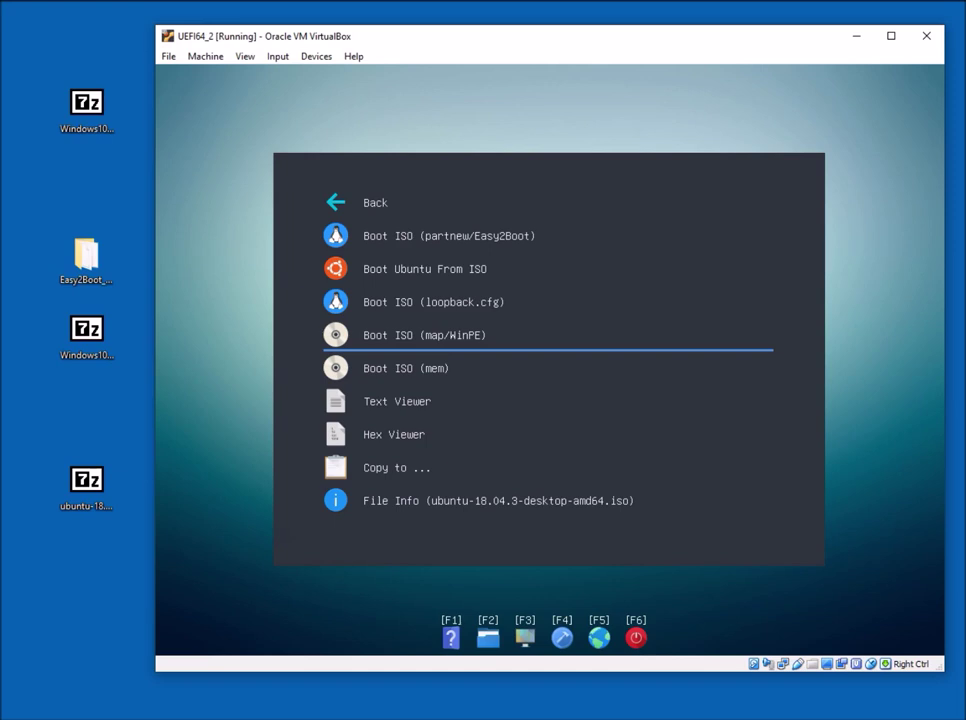
key(Down)
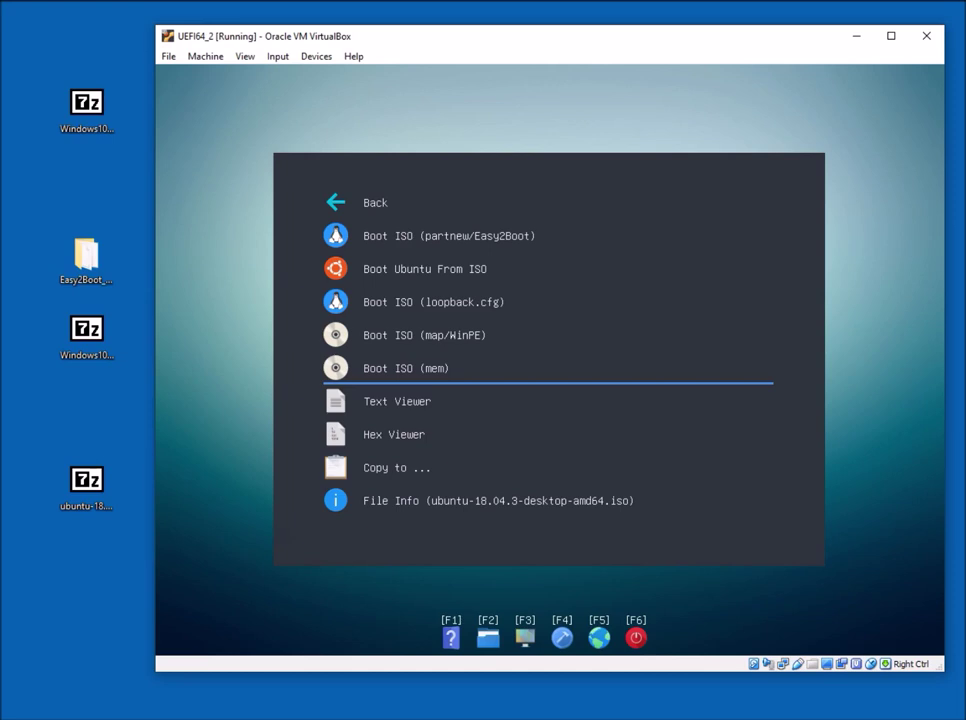
- Boot the Ubuntu ISO with the partnew/Easy2Boot method and choose Try Ubuntu without installing
key(Up)
key(Up)
key(Up)
key(Up)
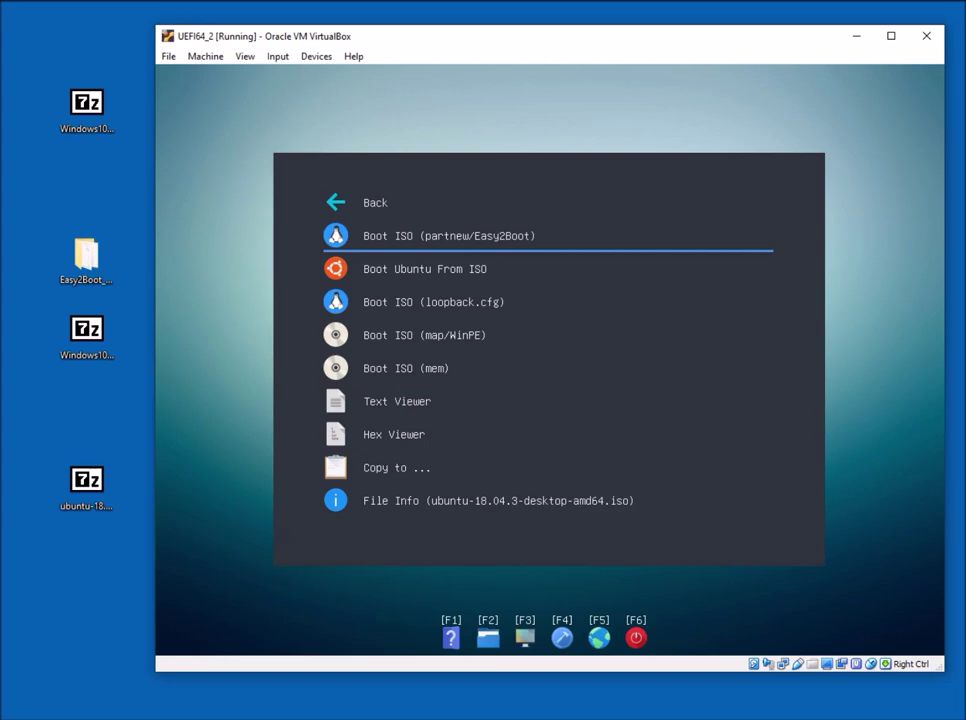
key(Return)
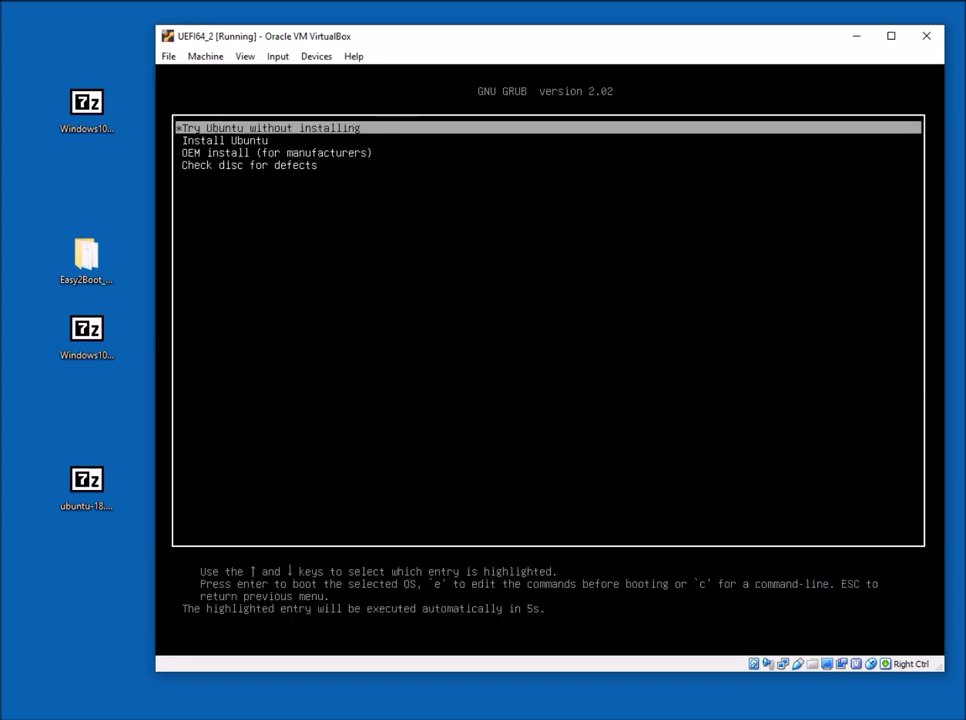
key(Down)
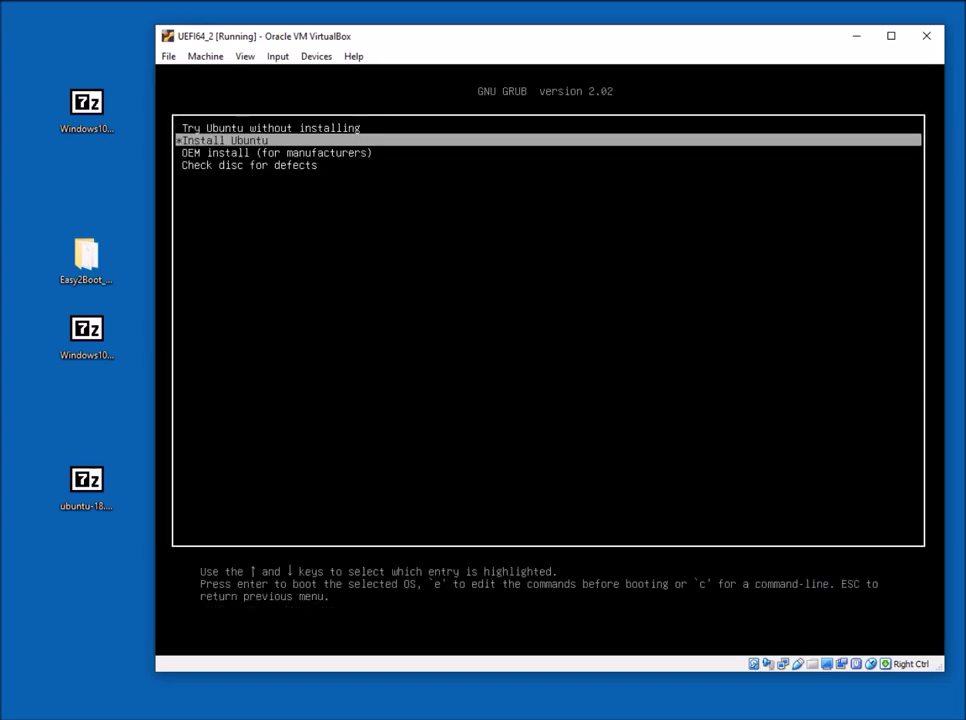
key(Up)
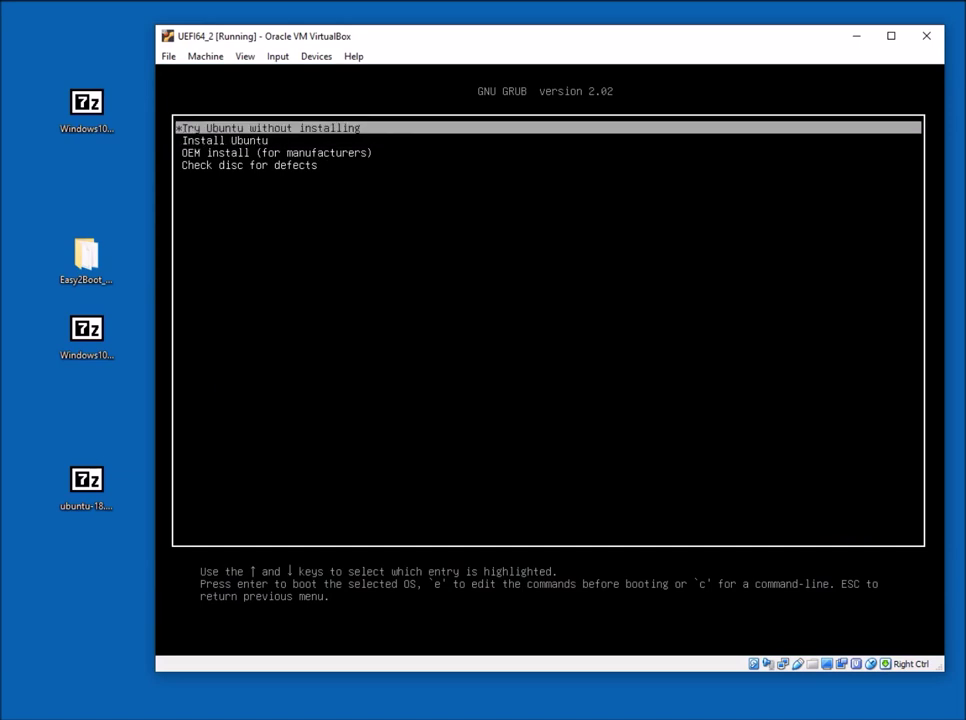
key(Return)
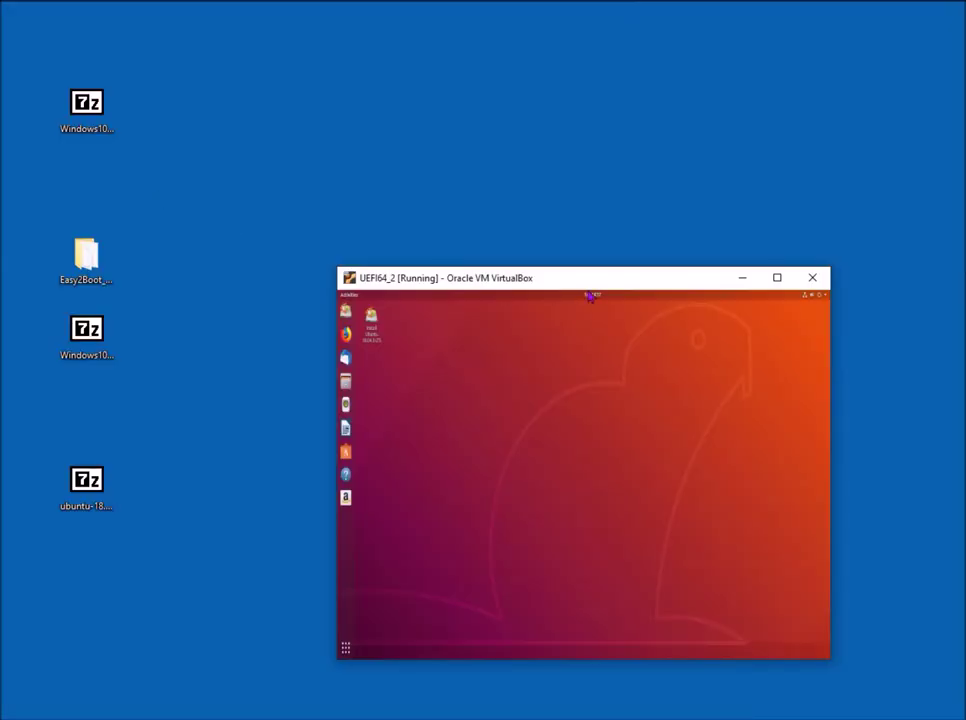
- Enlarge the virtual machine window and reposition it so the whole Ubuntu desktop fits on the screen
drag(617, 277, 580, 125)
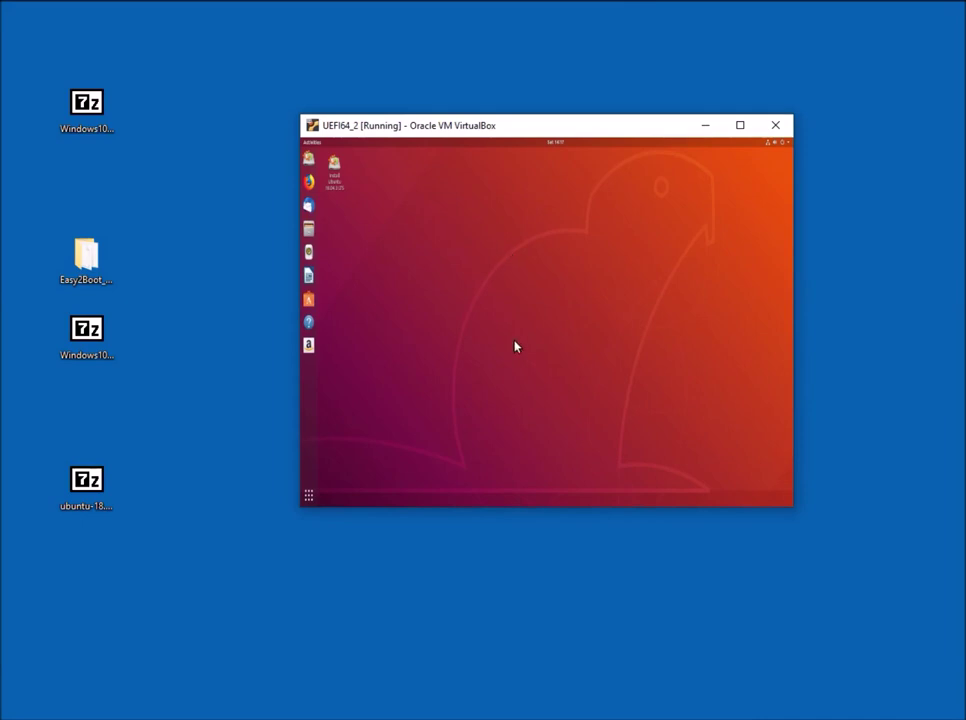
drag(299, 509, 138, 700)
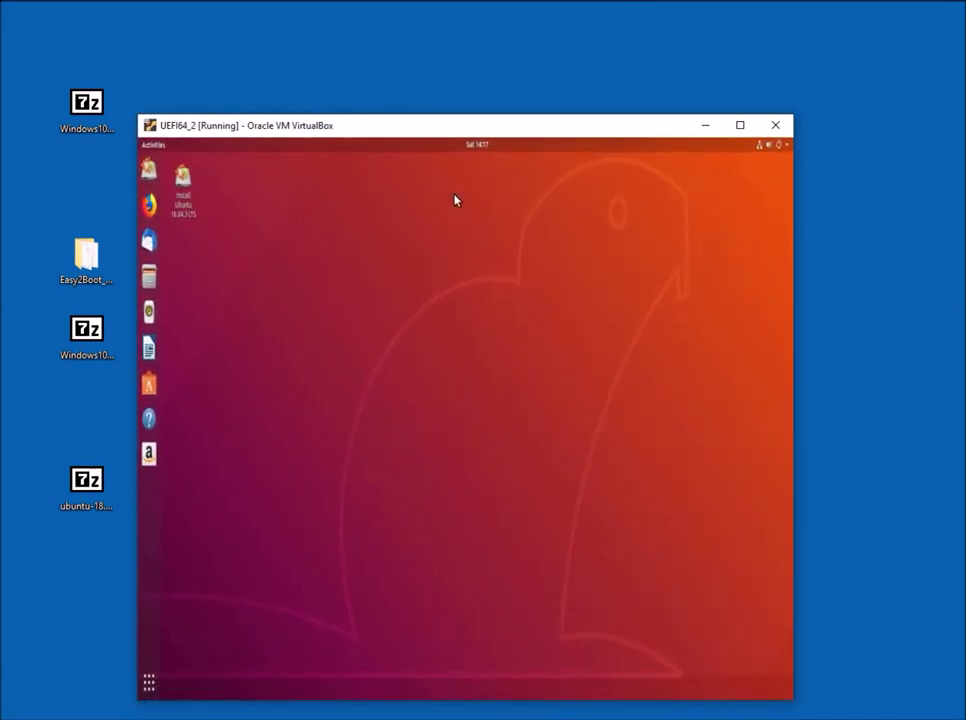
drag(478, 133, 518, 95)
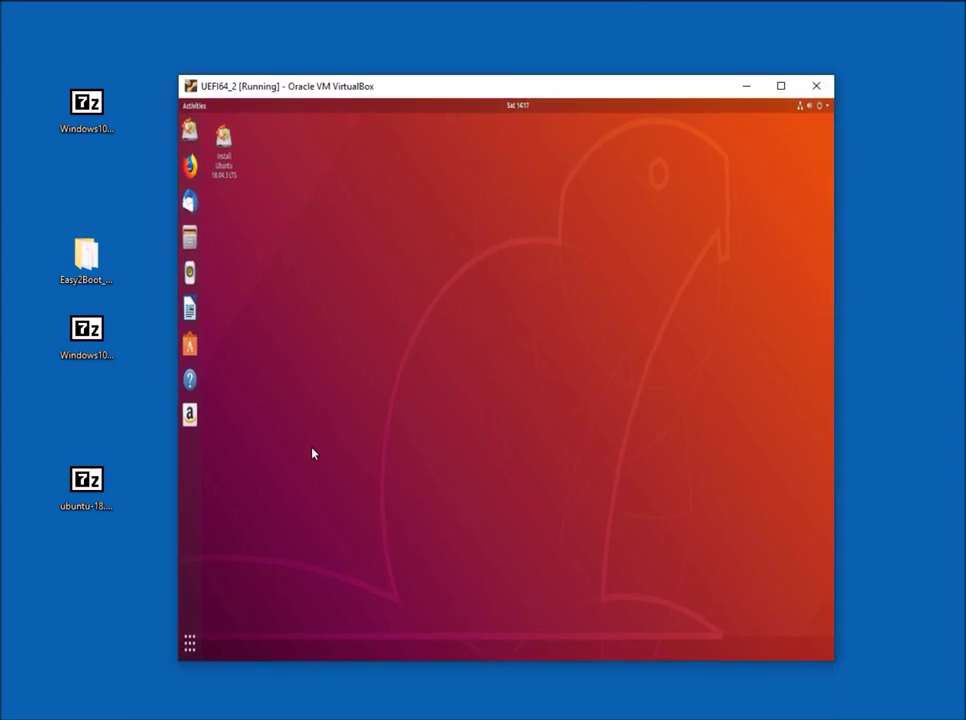
- View Ubuntu's full application list briefly and power off the UEFI64_2 virtual machine
click(190, 643)
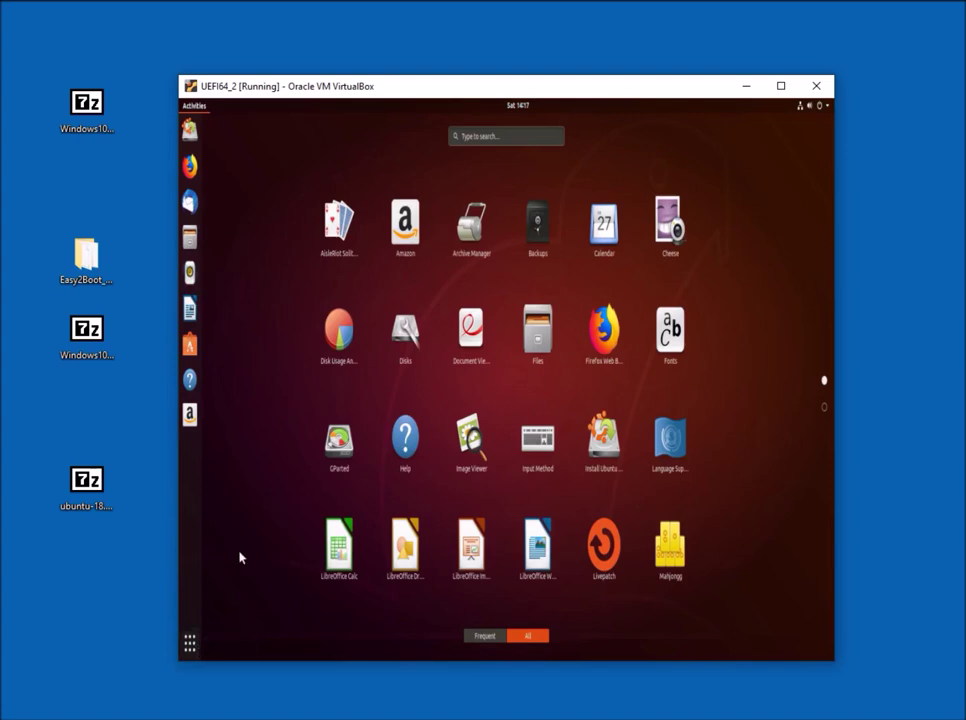
click(189, 646)
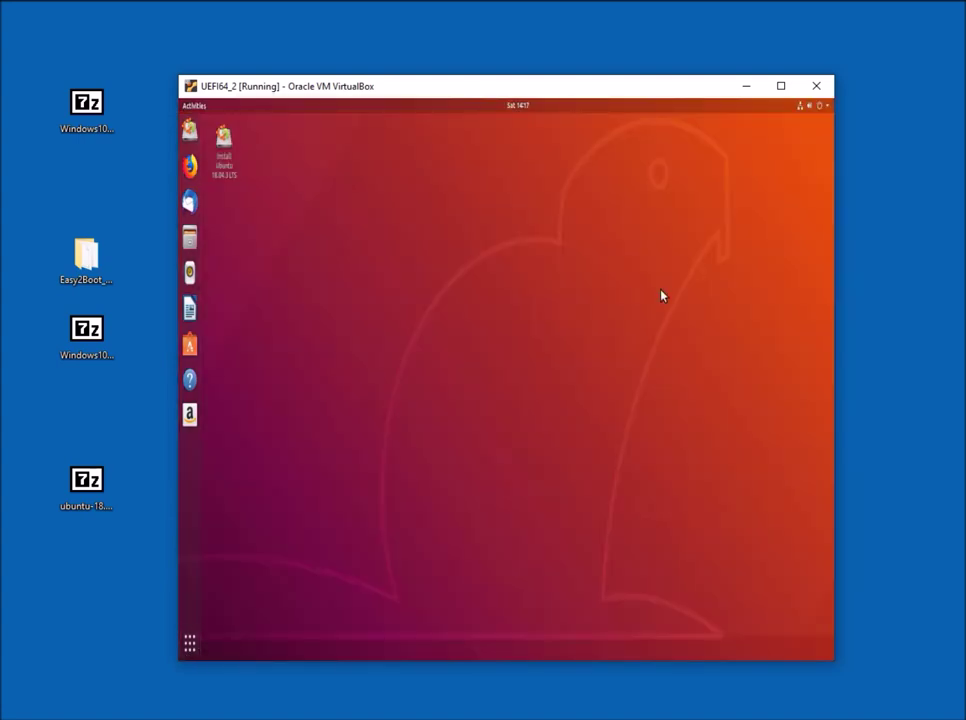
click(817, 87)
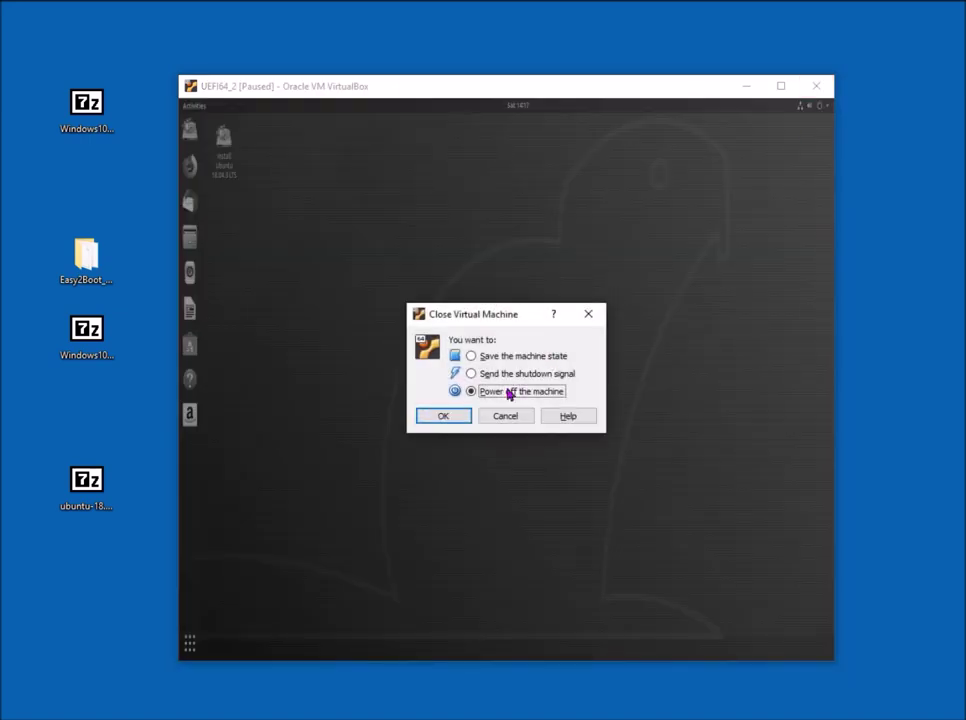
click(444, 417)
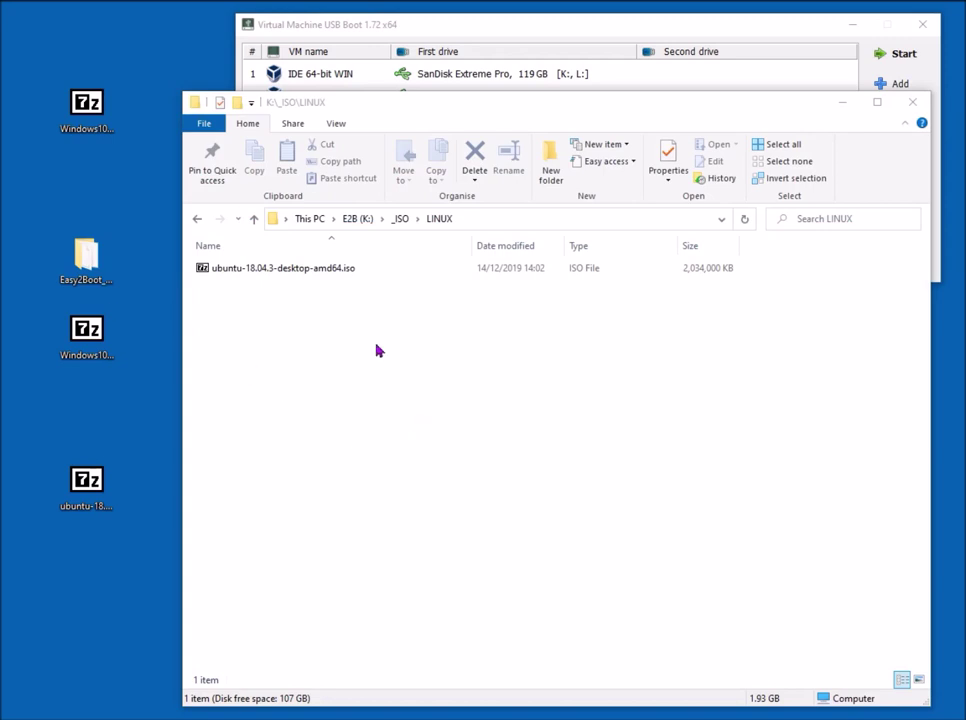
- Rename the Ubuntu ISO in the LINUX folder to ubuntu-18.04.3-desktop-amd64.isodef and accept the extension change
click(343, 270)
click(360, 270)
click(366, 268)
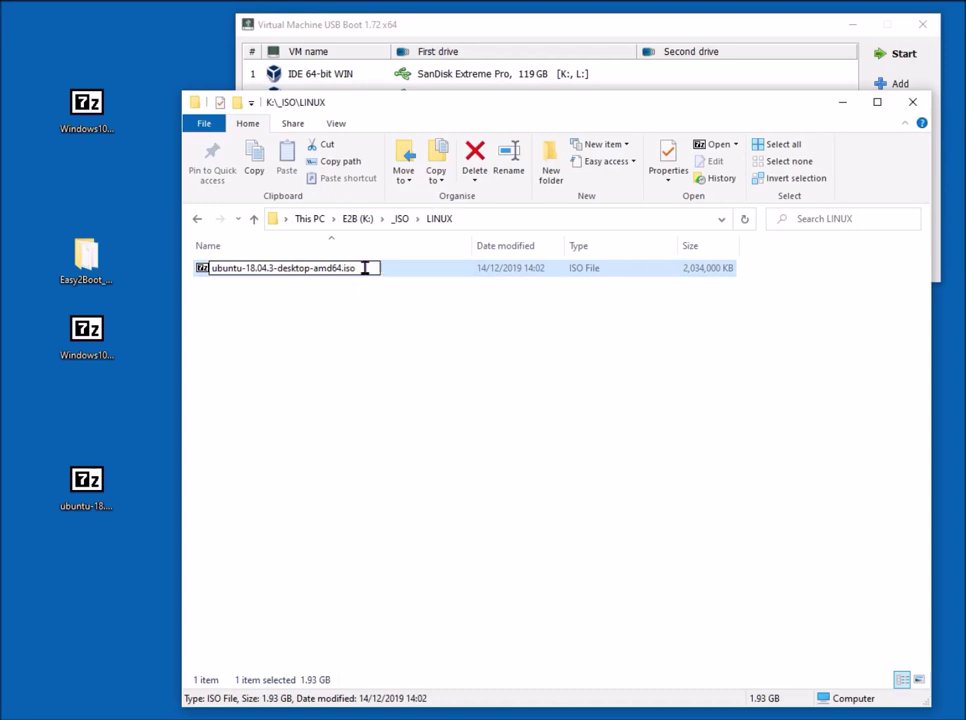
text(def)
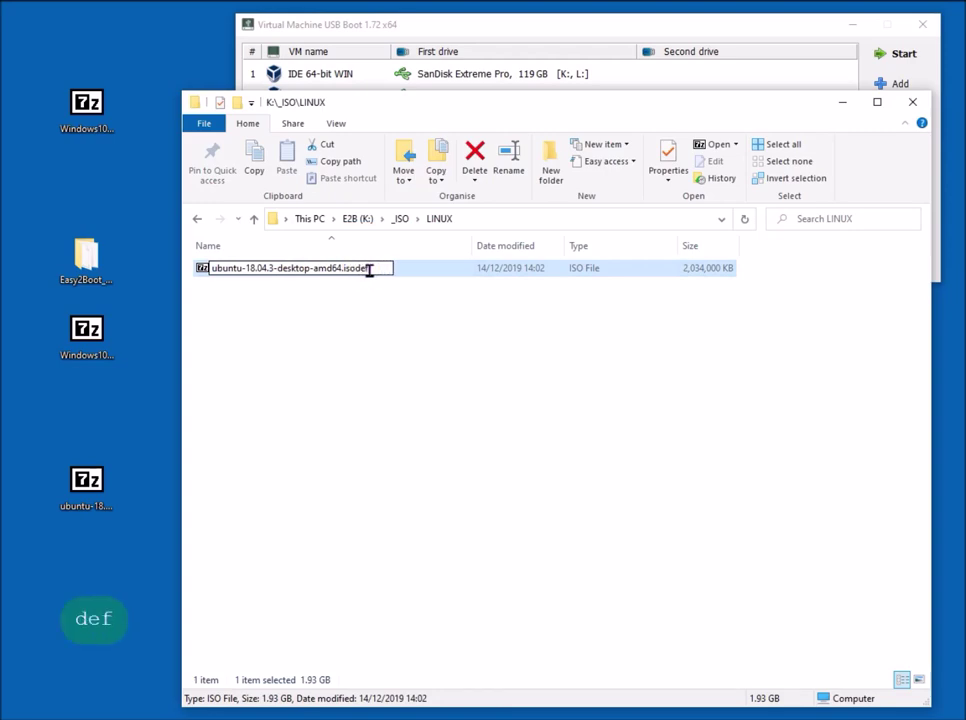
key(Return)
key(Return)
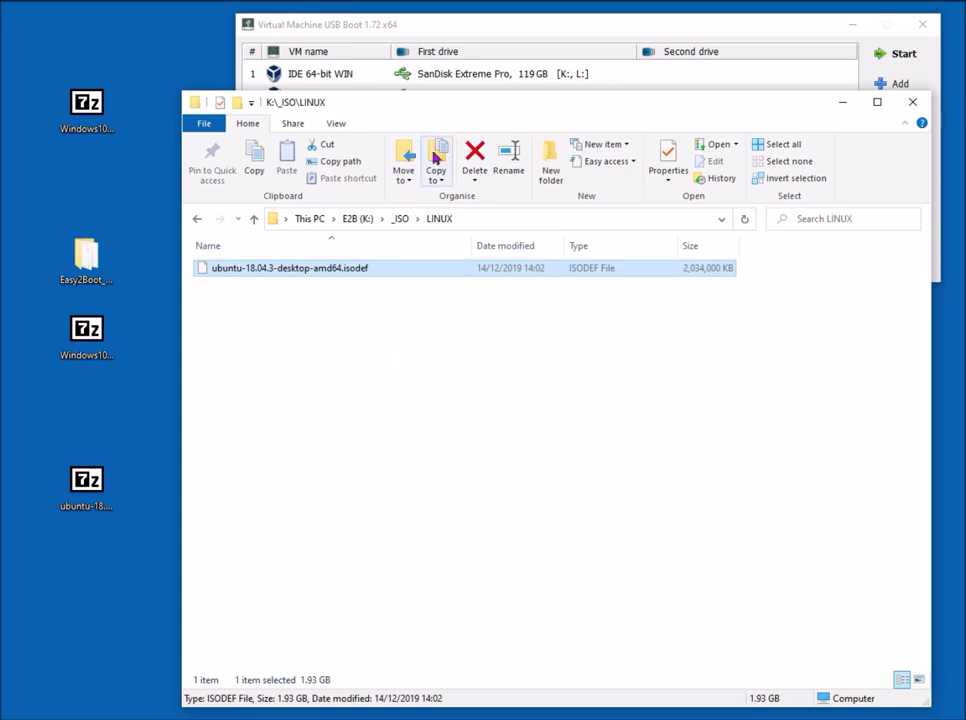
- Start the UEFI64_2 virtual machine from Virtual Machine USB Boot and open the _ISO/LINUX folder on the E2B partition
click(524, 30)
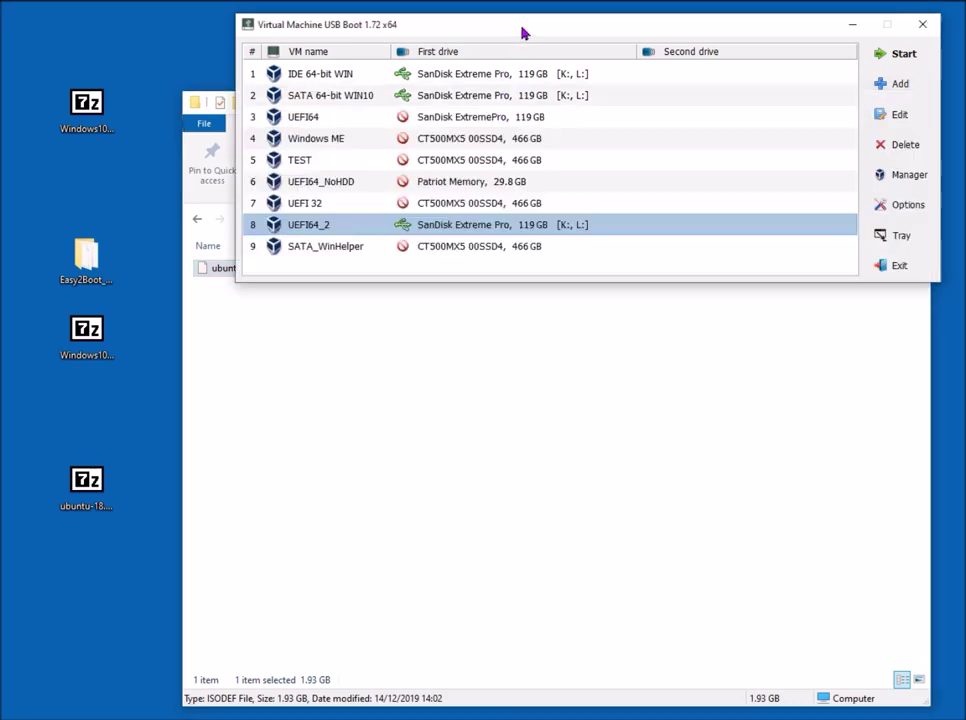
click(510, 231)
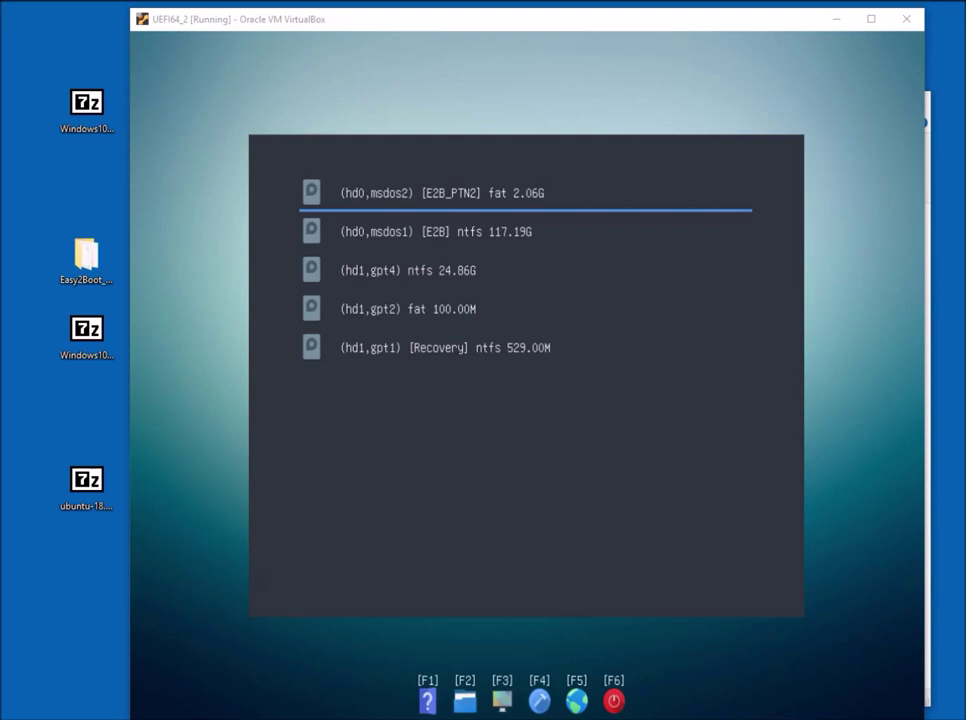
key(Down)
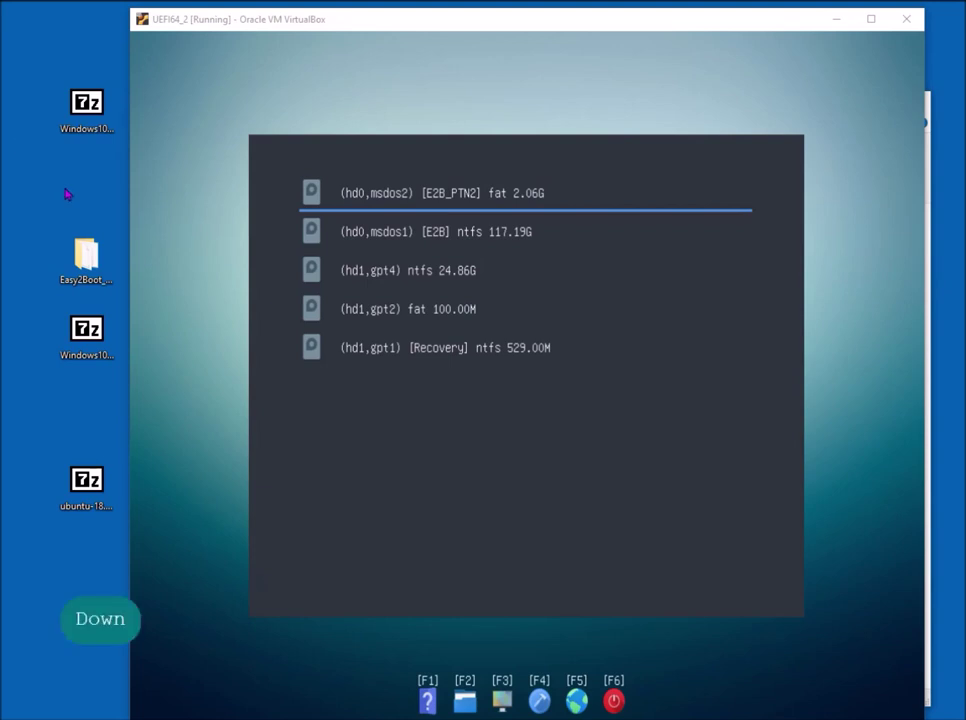
key(Return)
key(Down)
key(Return)
key(Down)
key(Down)
key(Down)
key(Down)
key(Down)
key(Down)
key(Down)
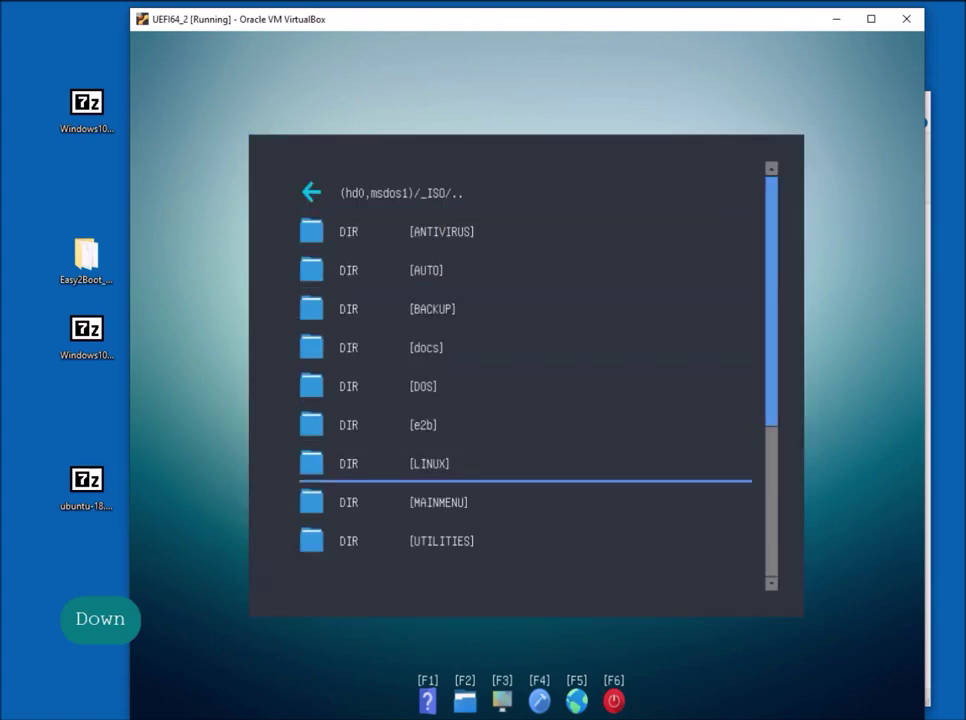
key(Return)
- Boot ubuntu-18.04.3-desktop-amd64.isodef and choose Try Ubuntu without installing
key(Down)
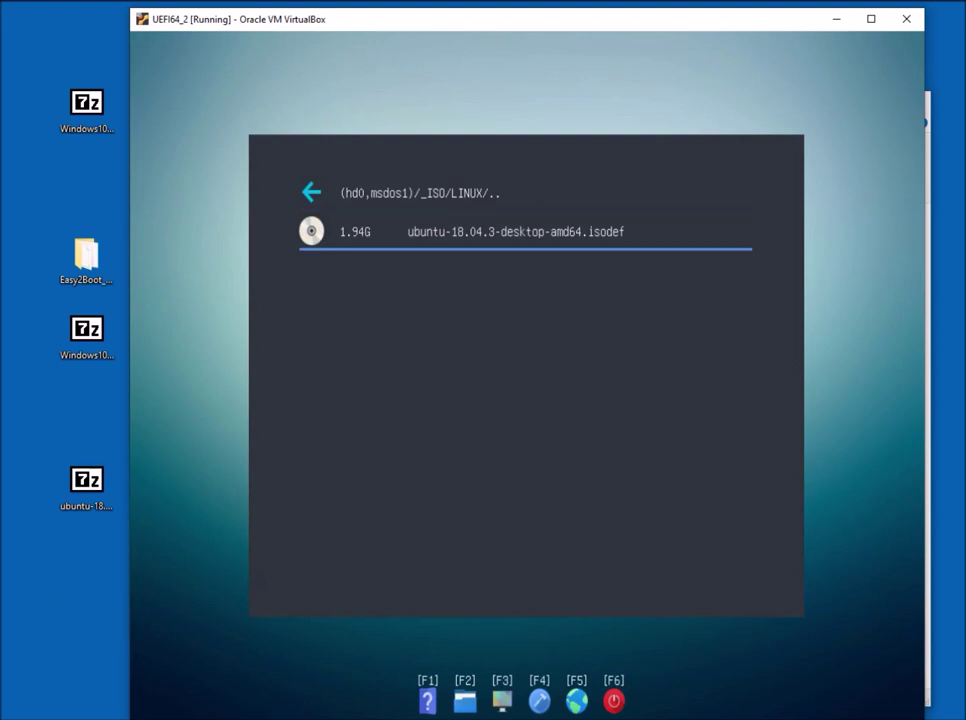
key(Return)
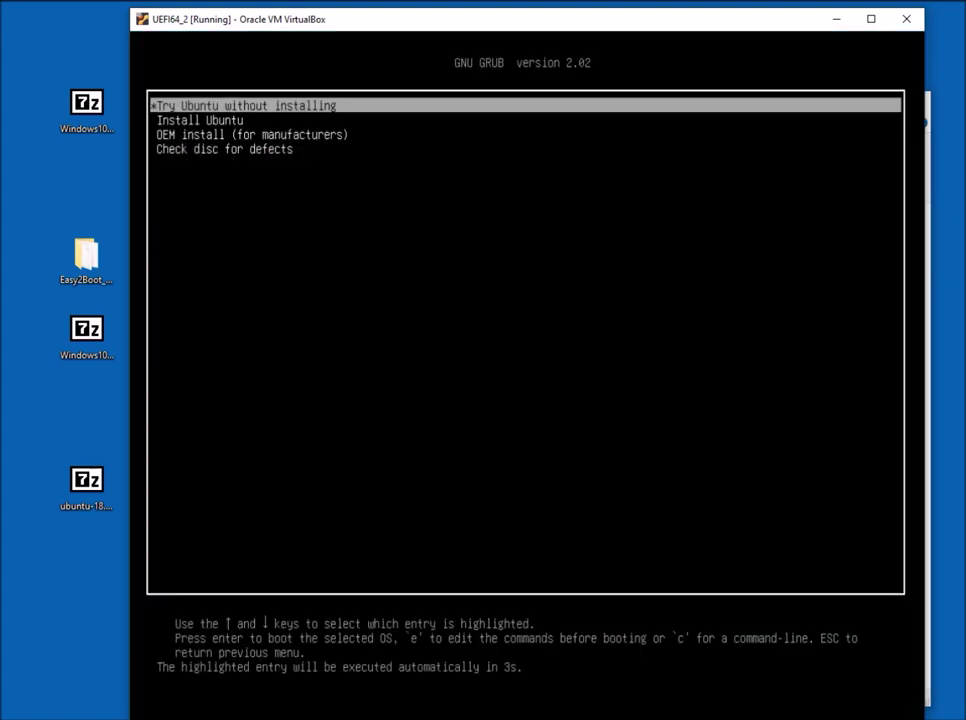
key(Return)
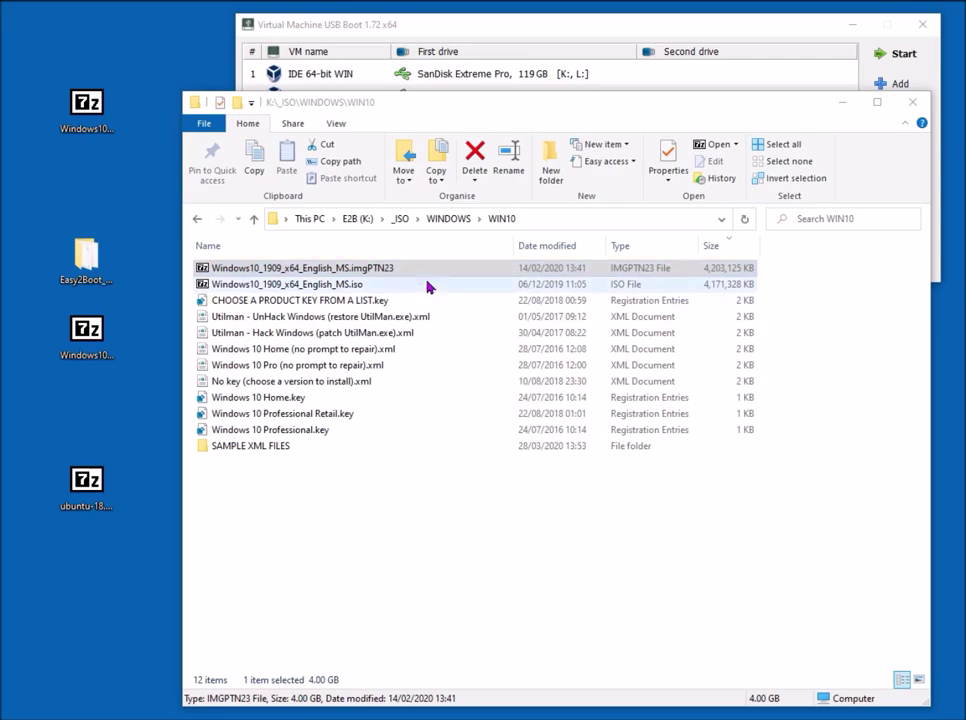
- Switch to Virtual Machine USB Boot, start UEFI64_2 and open the _ISO folder on the E2B partition
click(617, 38)
double_click(479, 229)
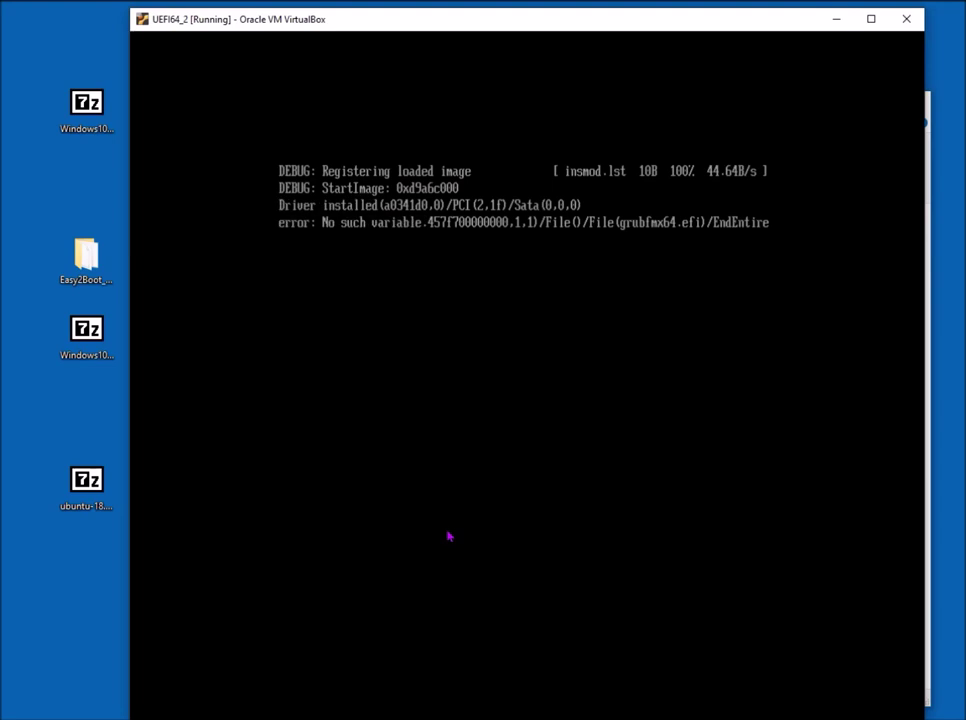
key(Down)
key(Return)
key(Down)
key(Return)
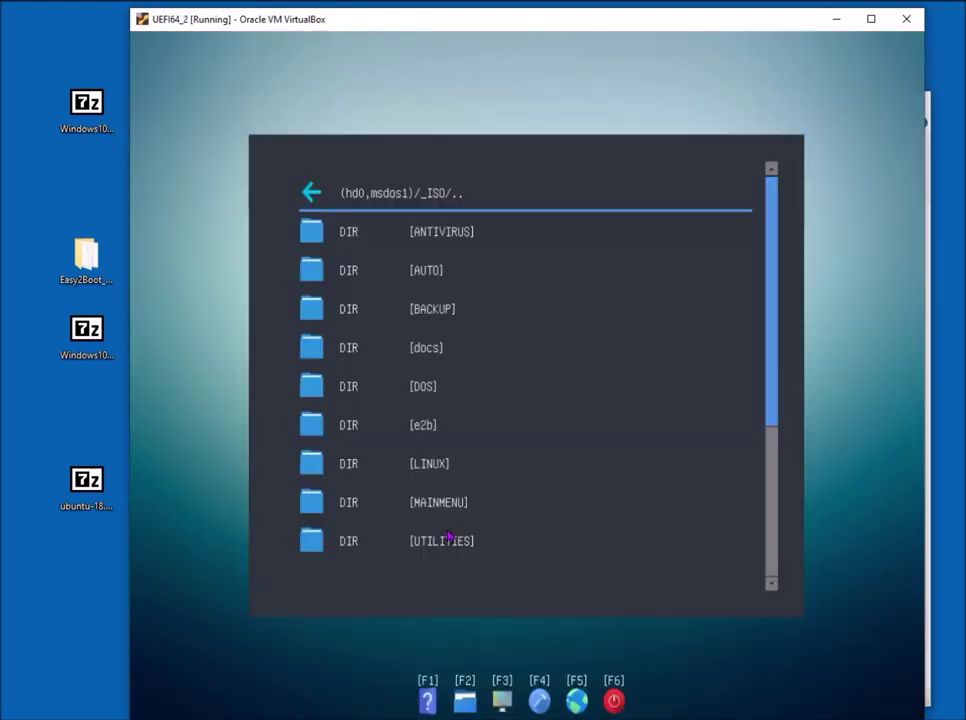
- Open the WINDOWS folder inside _ISO on the E2B partition
key(Down)
key(Down)
key(Down)
key(Down)
key(Down)
key(Down)
key(Down)
key(Down)
key(Down)
key(Down)
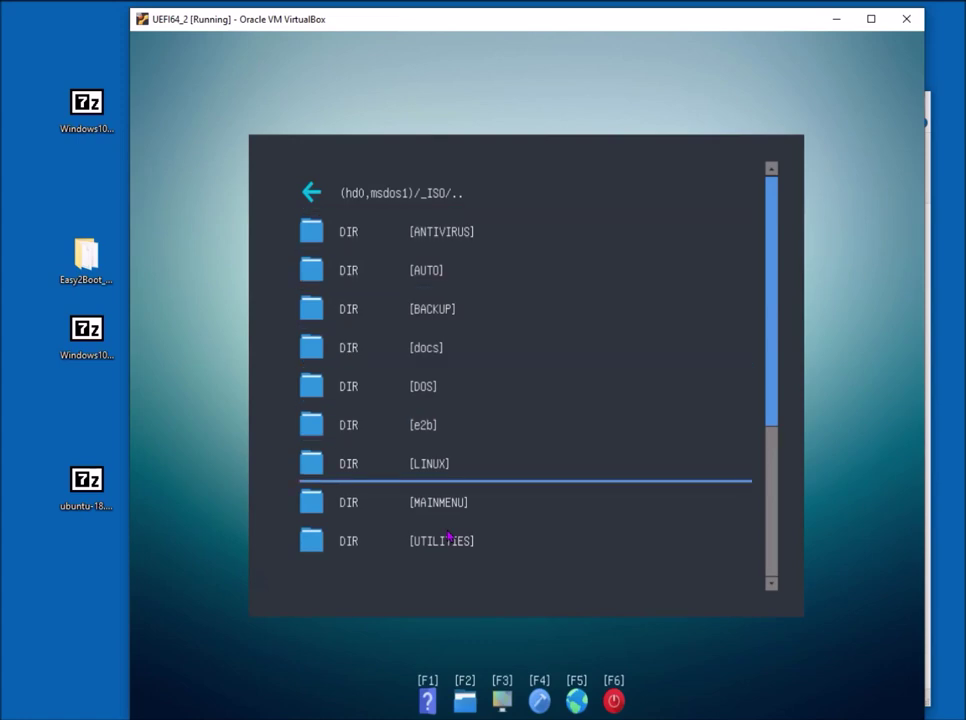
key(Down)
key(Down)
key(Return)
- Open the WIN10 folder inside _ISO/WINDOWS
key(Down)
key(Down)
key(Down)
key(Down)
key(Down)
key(Down)
key(Down)
key(Return)
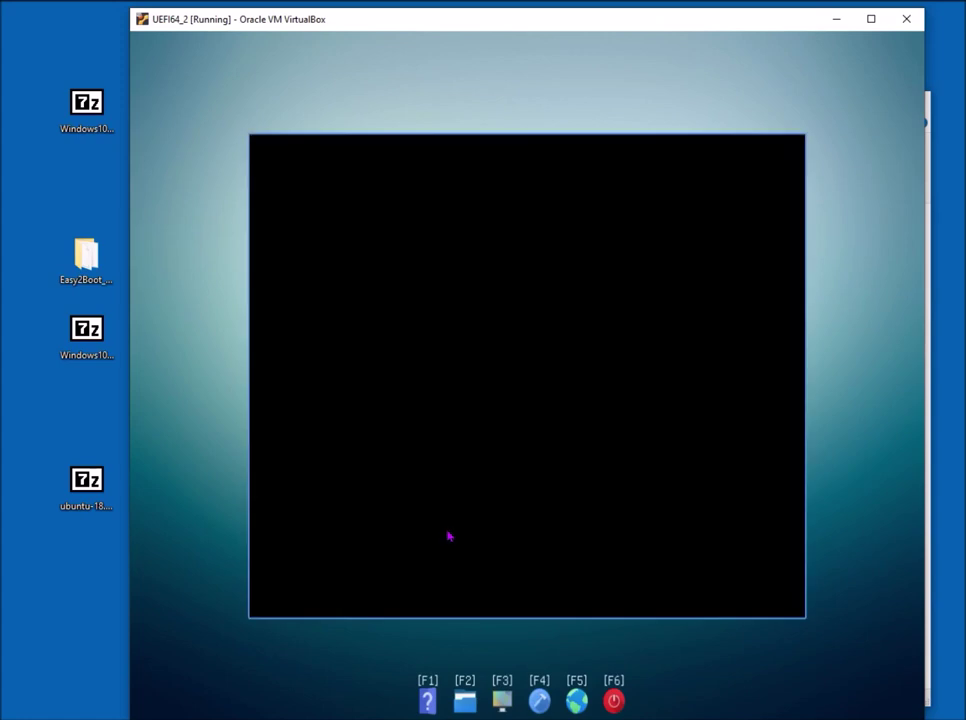
- Select Windows10_1909_x64_English_MS.imgPTN23 and confirm changing the partitions to load it as partition 1
key(Down)
key(Down)
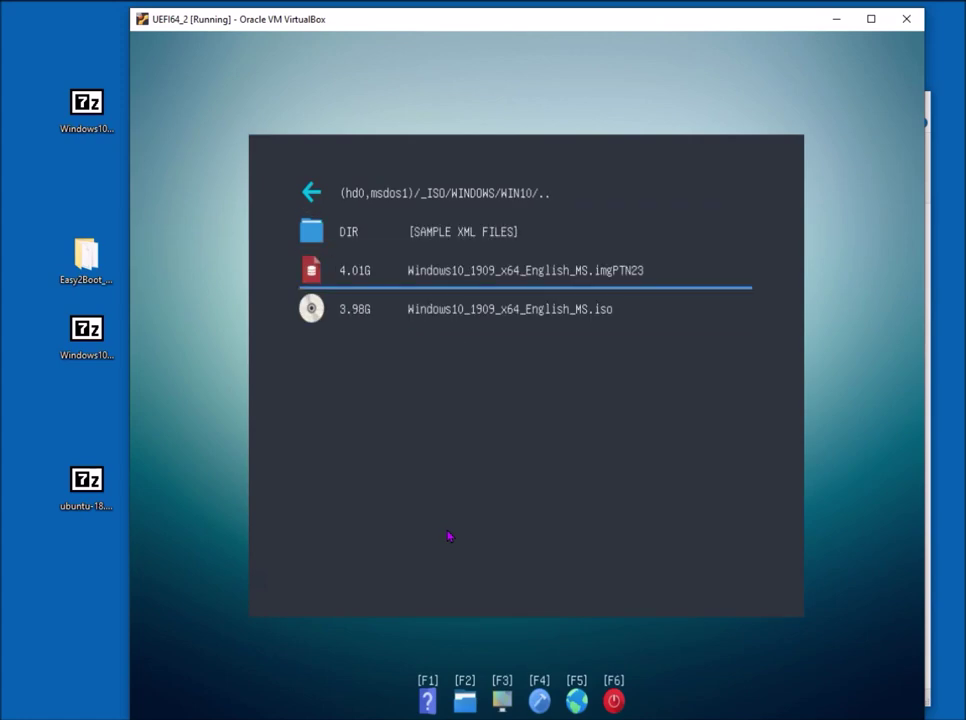
key(Return)
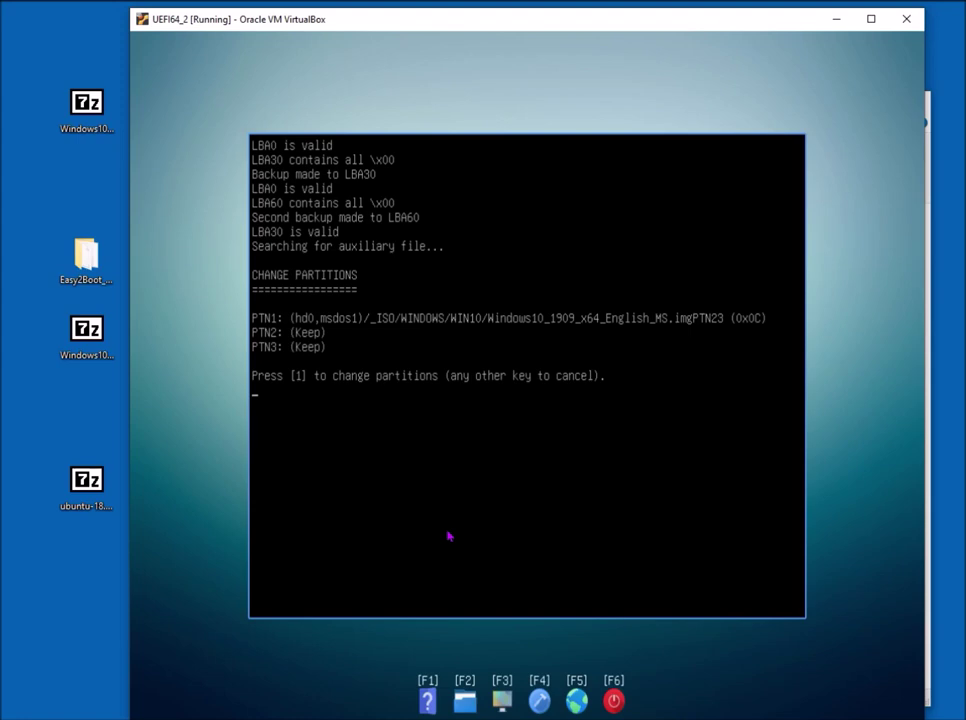
key(1)
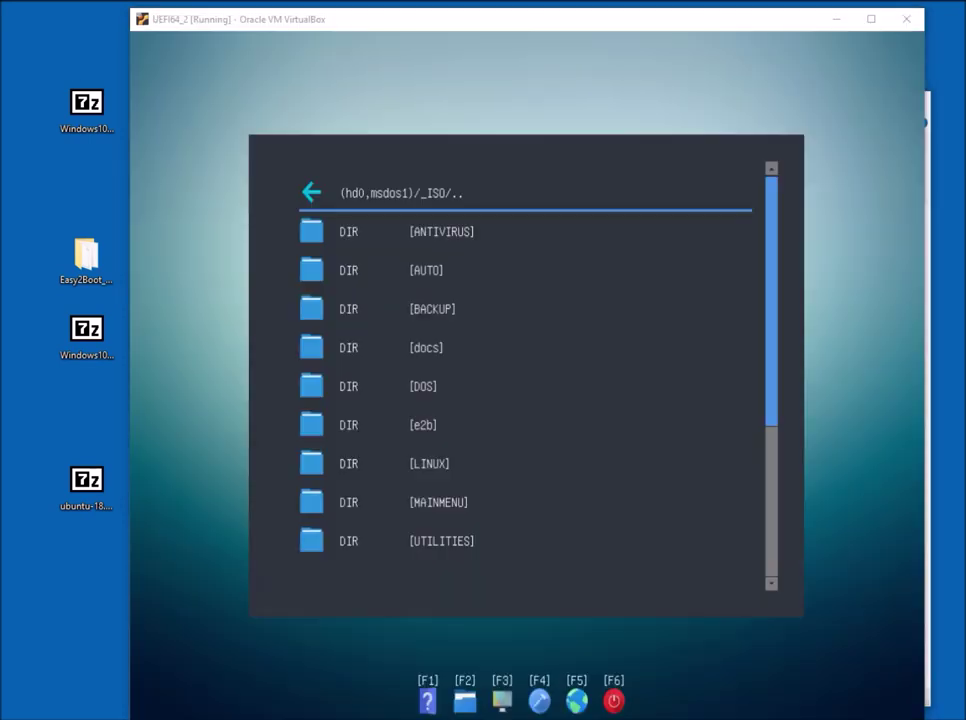
- Open the _ISO/LINUX folder and highlight ubuntu-18.04.3-desktop-amd64.isodef
key(Down)
key(Down)
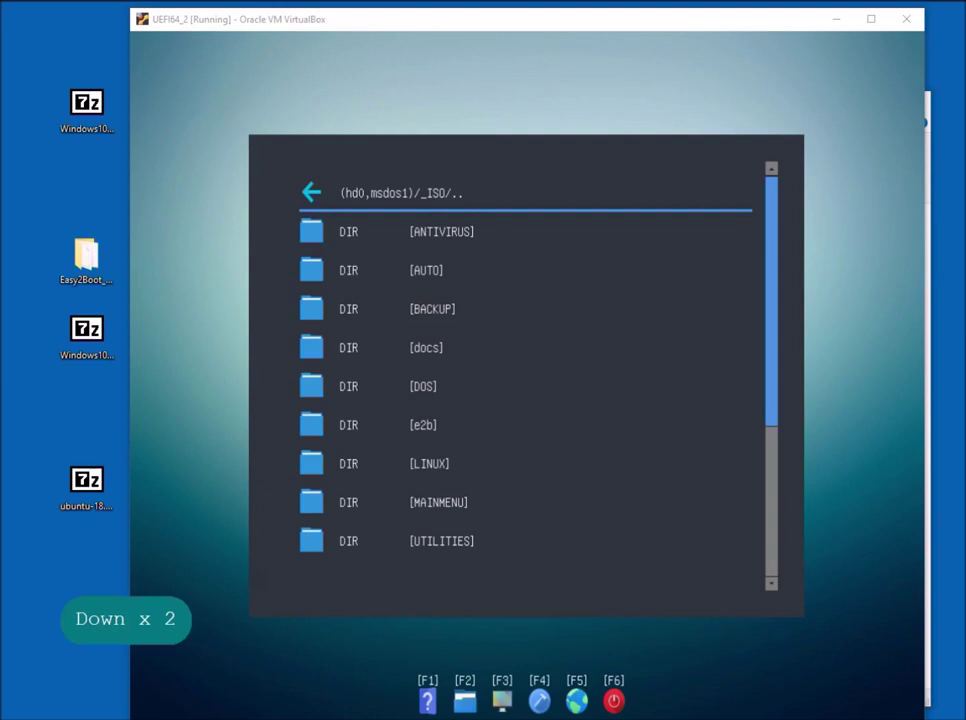
key(Down)
key(Down)
key(Down)
key(Down)
key(Down)
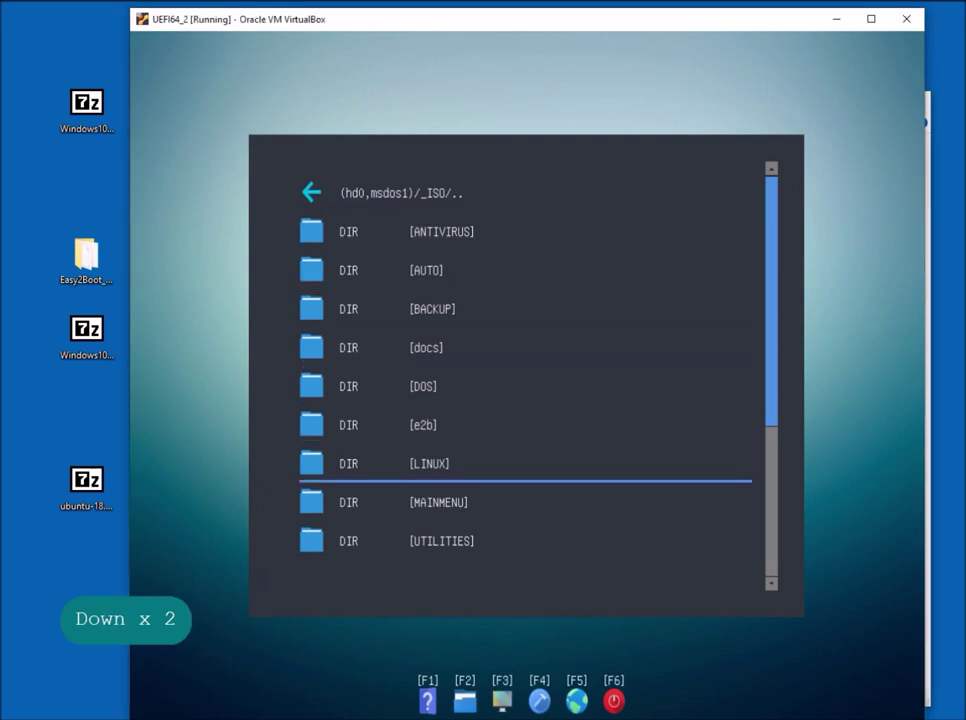
key(Return)
key(Down)
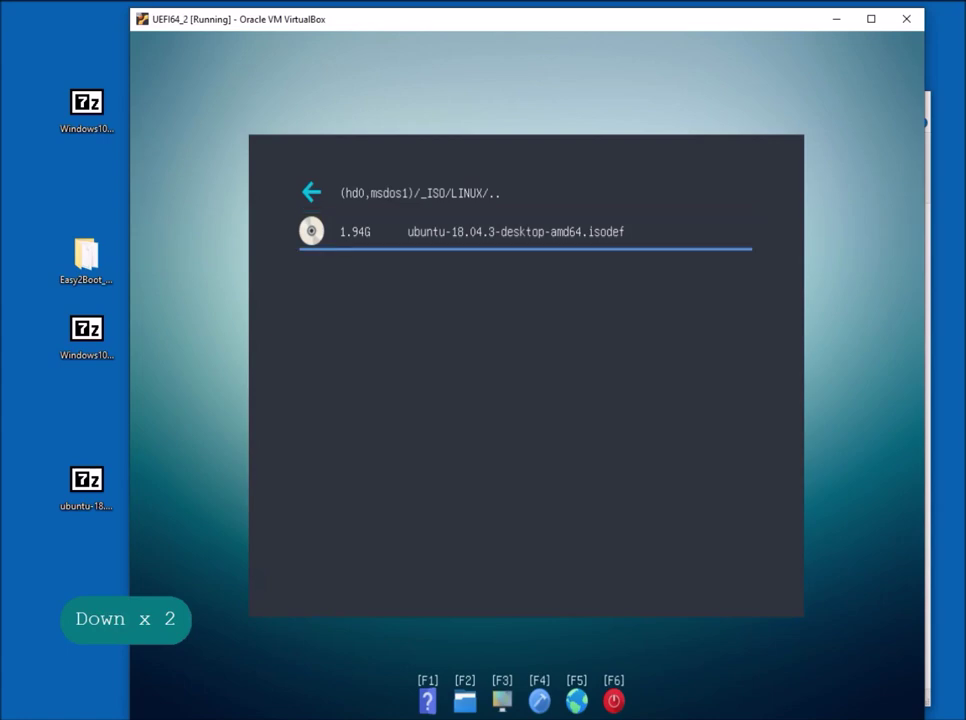
- Go back up from the LINUX folder through _ISO and the partition root to the list of partitions
key(Up)
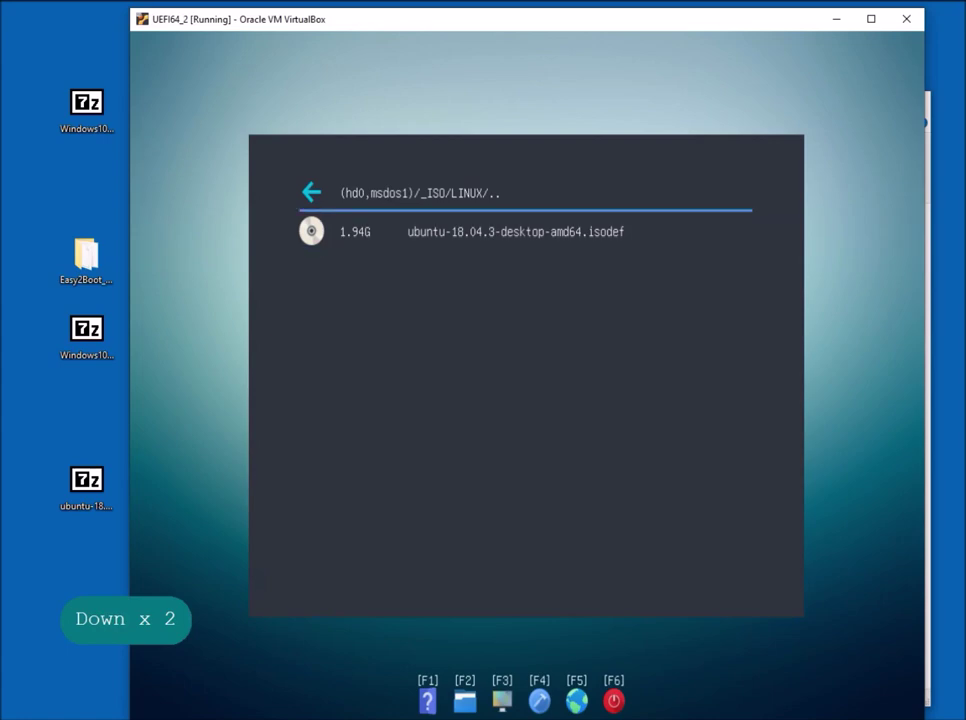
key(Return)
key(Return)
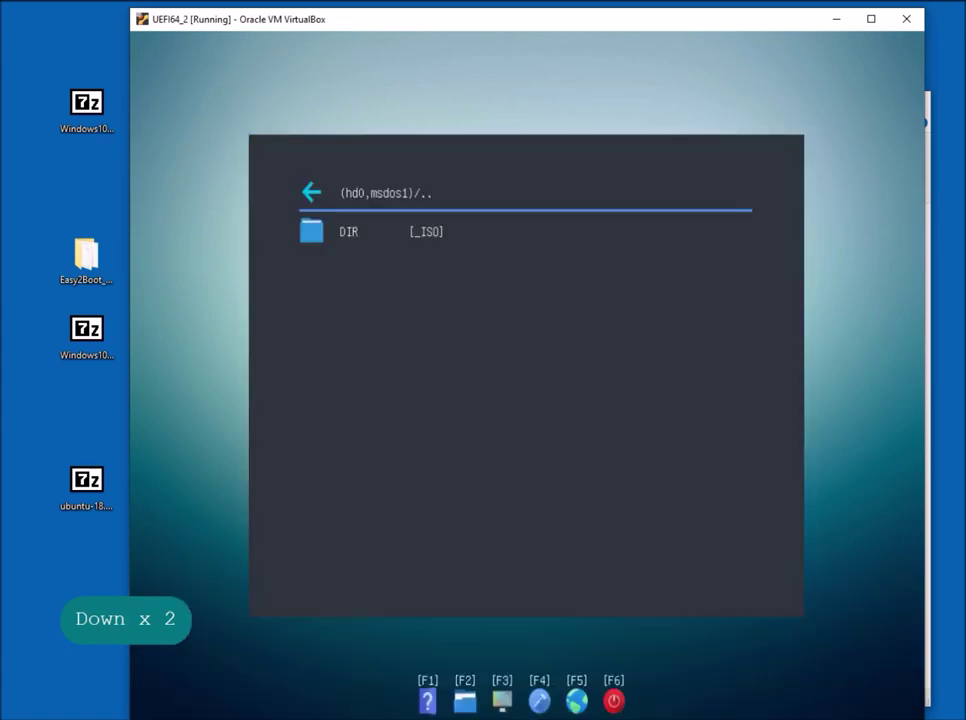
key(Return)
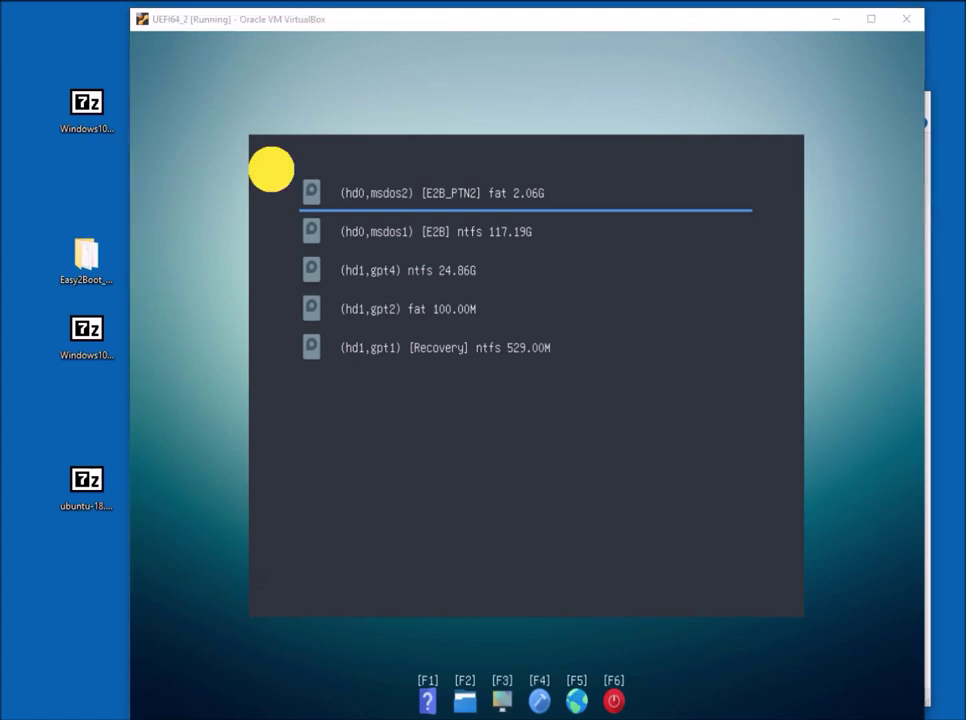
click(47, 157)
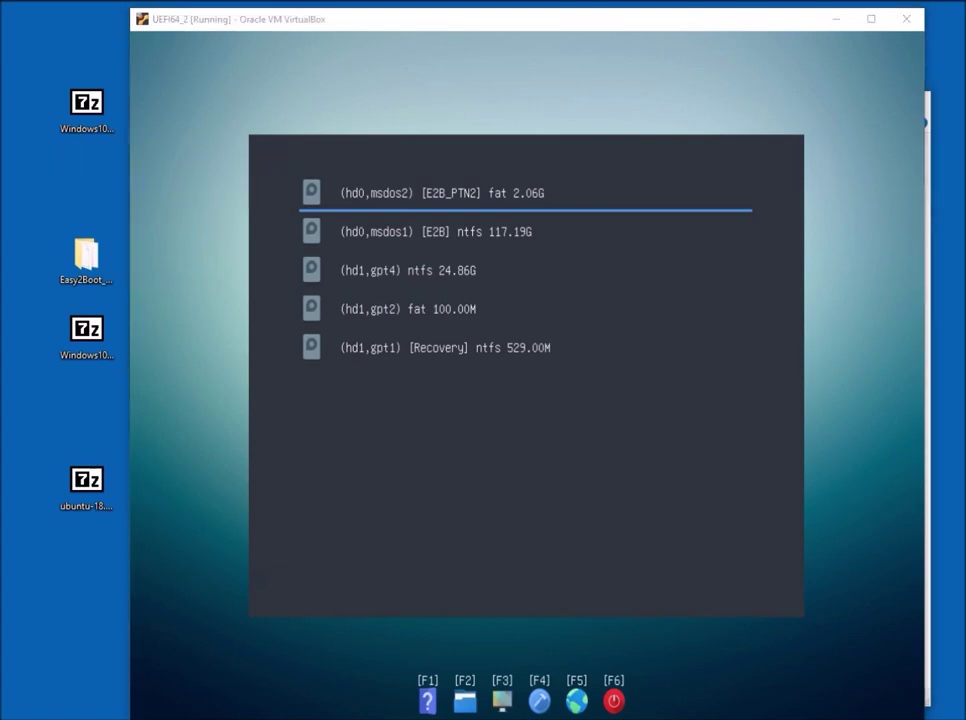